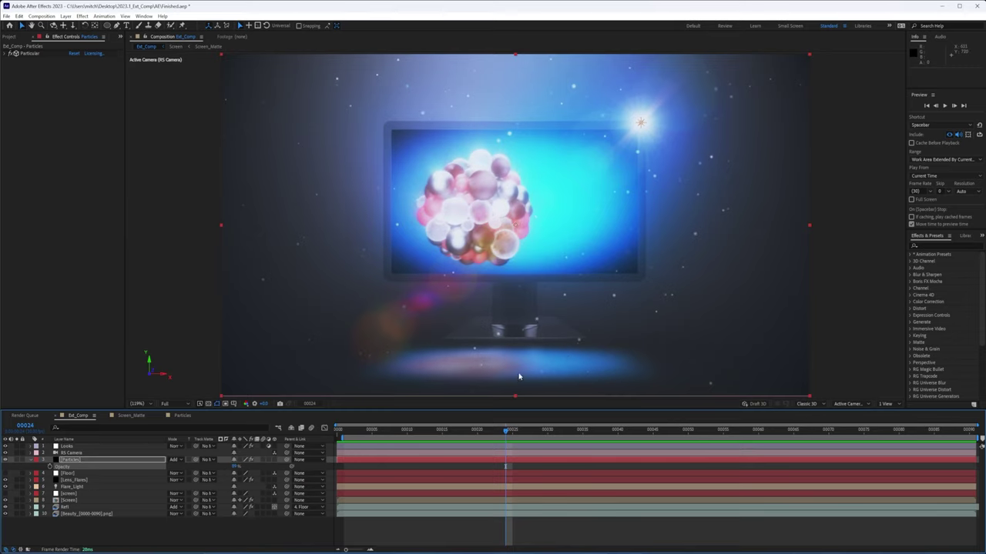
# - Preview the Ext_Comp camera push-in, then bring up the project panel's folders
pyautogui.moveTo(507, 433); pyautogui.dragTo(568, 429)
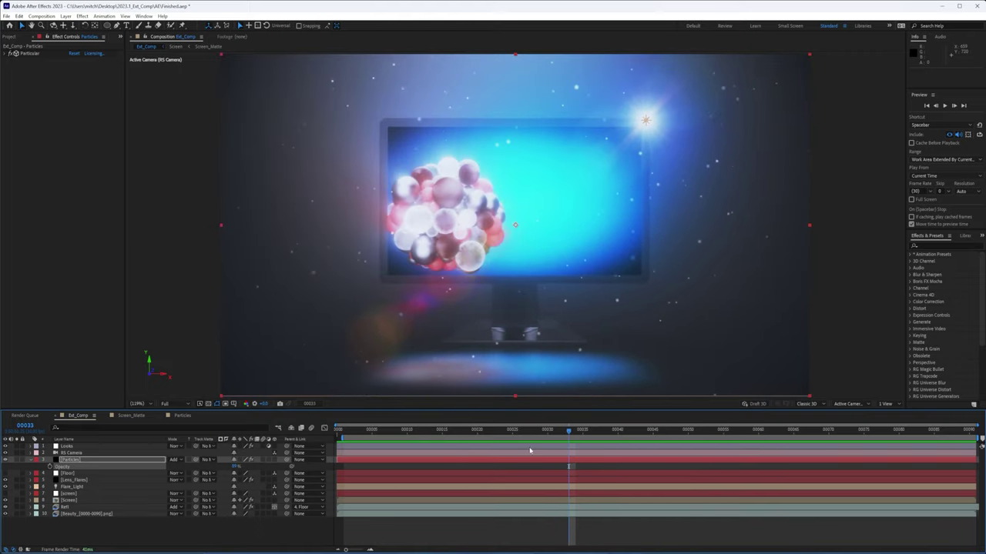
pyautogui.press('space')
pyautogui.moveTo(800, 432); pyautogui.dragTo(623, 432)
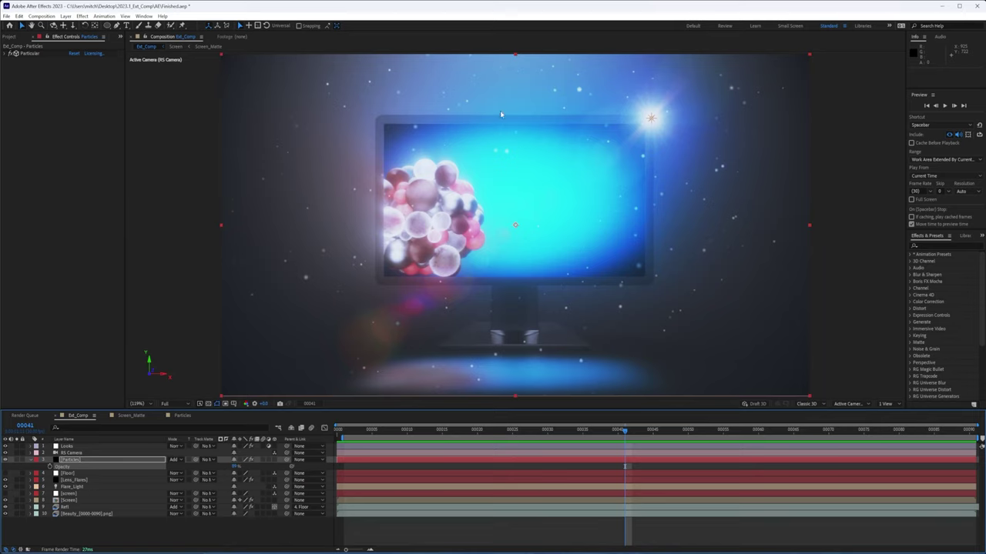
pyautogui.click(12, 37)
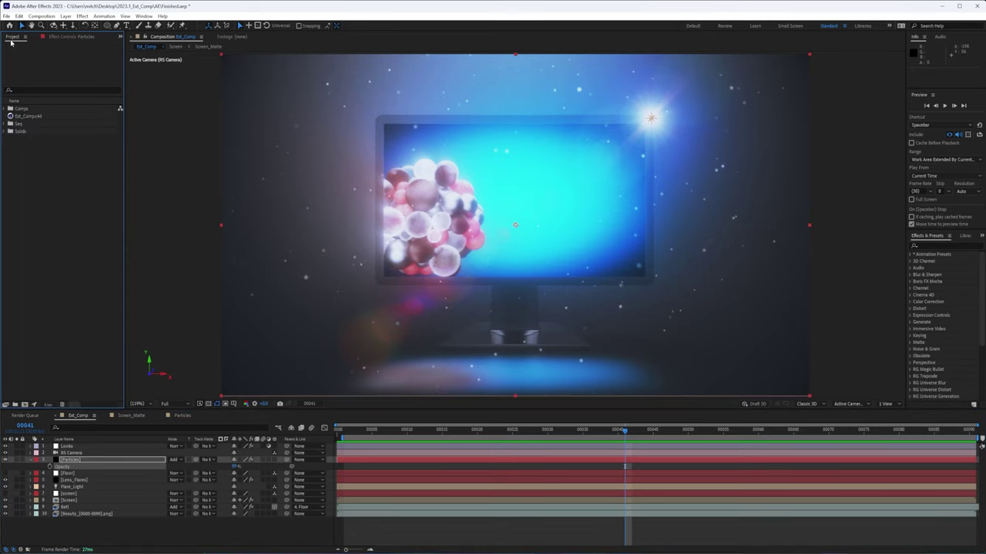
# - Open the Beauty_[0000-0090].png sequence from Seq, then switch to the Cinema 4D monitor scene
pyautogui.click(6, 124)
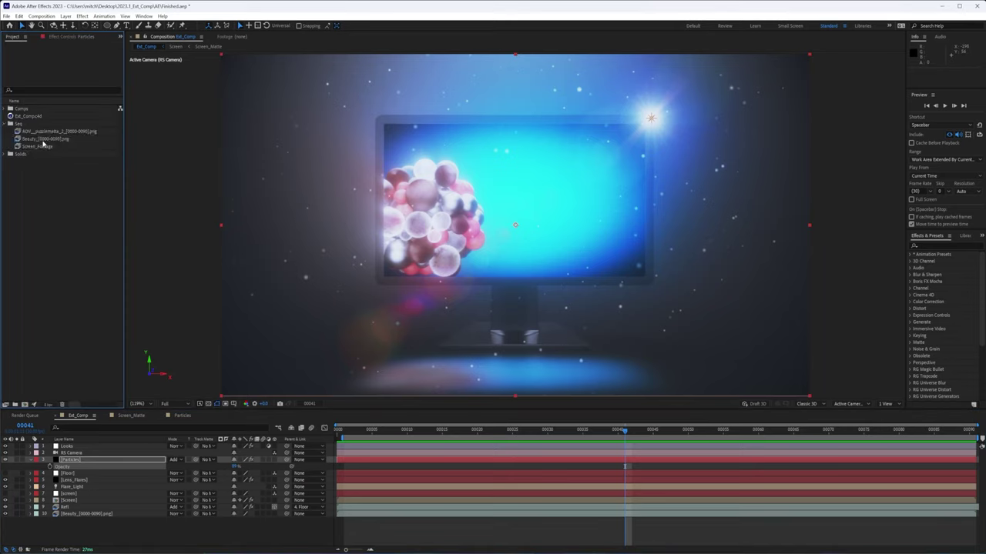
pyautogui.doubleClick(43, 140)
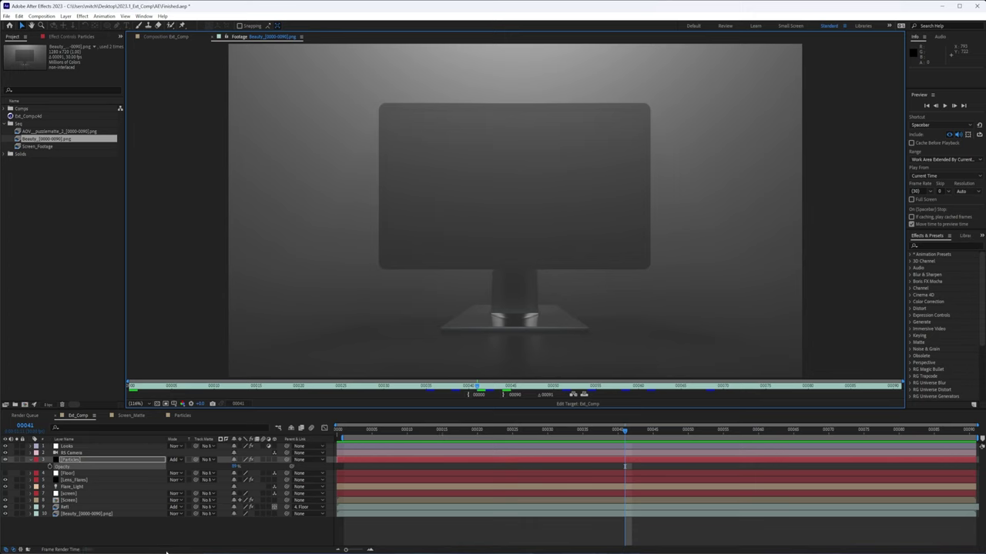
pyautogui.moveTo(148, 552)
pyautogui.click(142, 530)
pyautogui.click(867, 146)
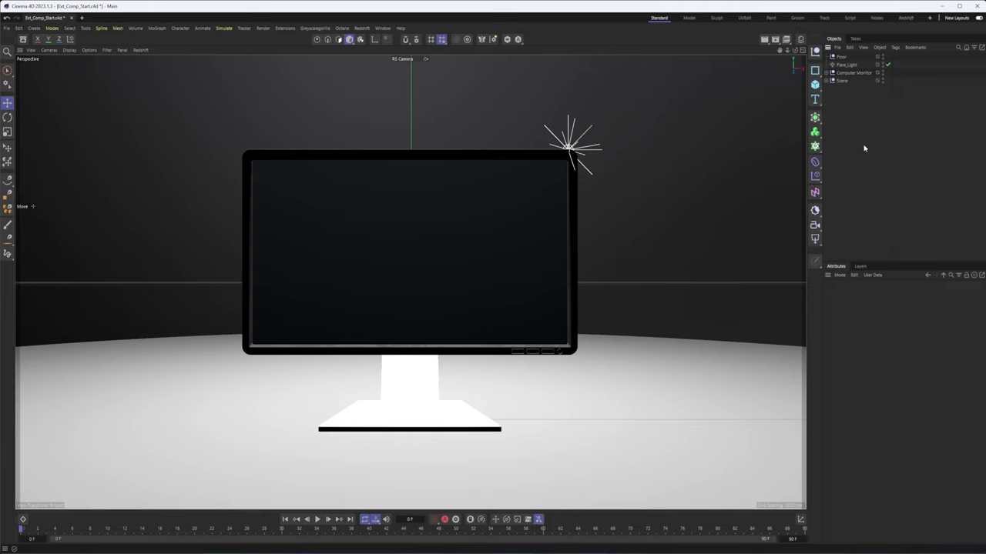
# - Inspect the screen polygon, Flare_Light and RS Dome Light, then start a new document
pyautogui.click(428, 172)
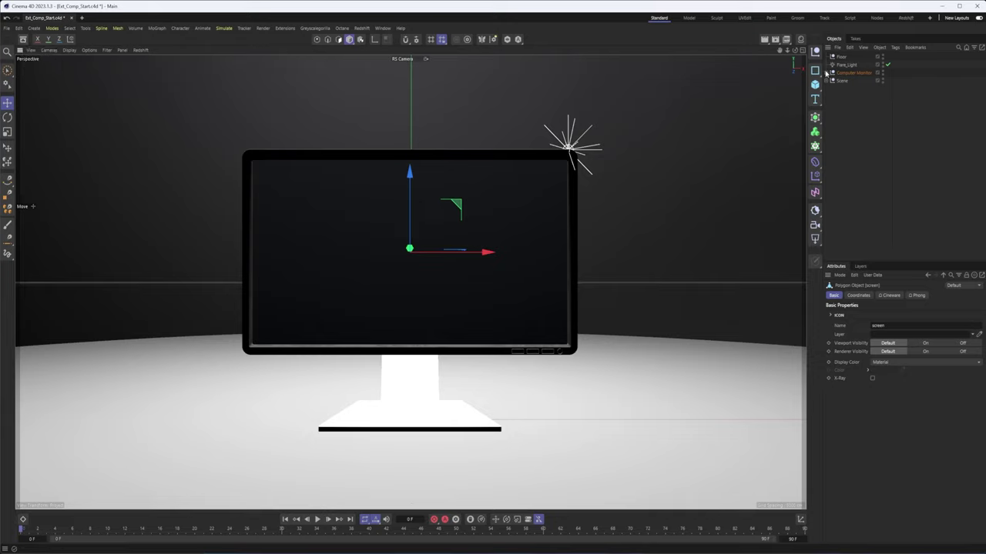
pyautogui.click(865, 166)
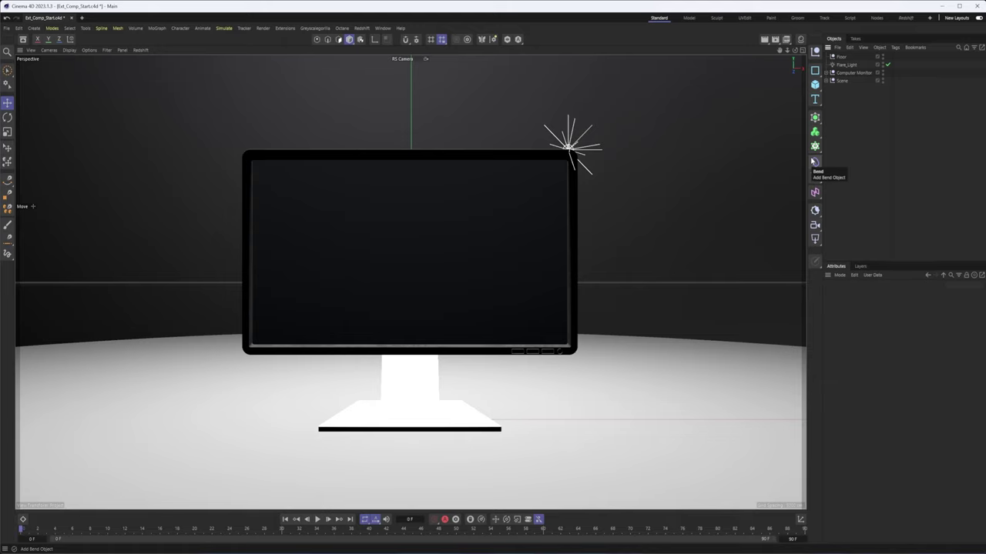
pyautogui.click(844, 65)
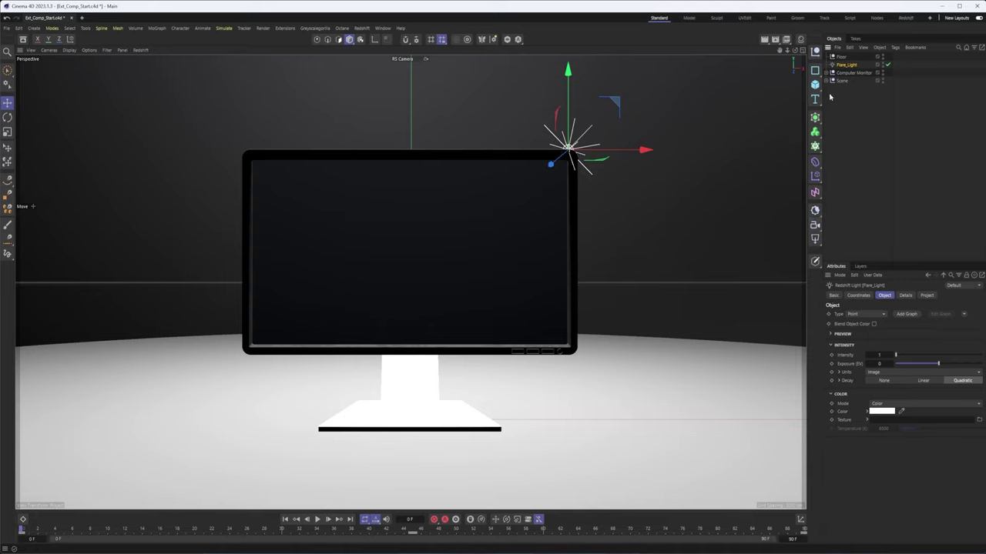
pyautogui.click(827, 80)
pyautogui.click(860, 113)
pyautogui.click(826, 80)
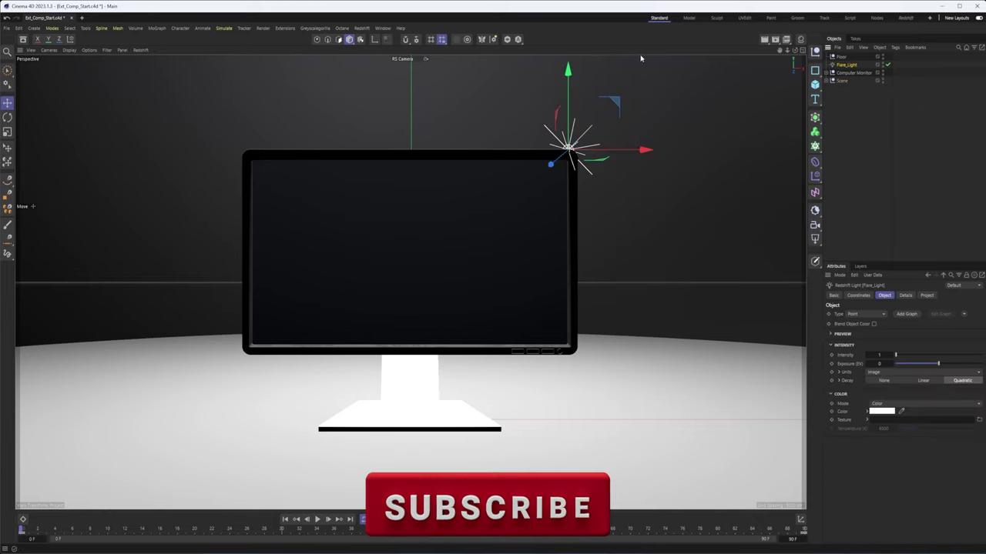
pyautogui.hotkey('ctrl', 'n')
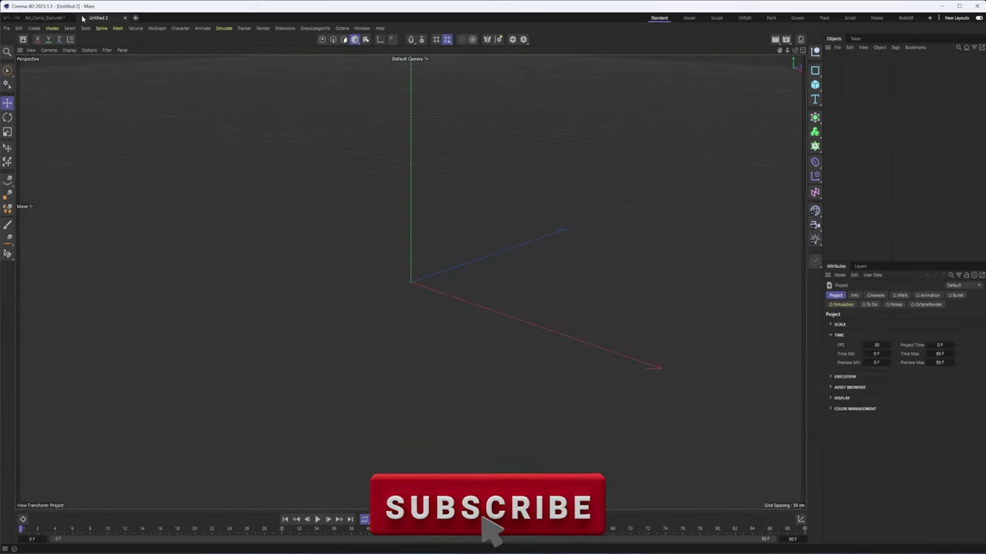
# - Add a Light and a Camera to Untitled 2, then return to Ext_Comp_Start.c4d
pyautogui.click(816, 244)
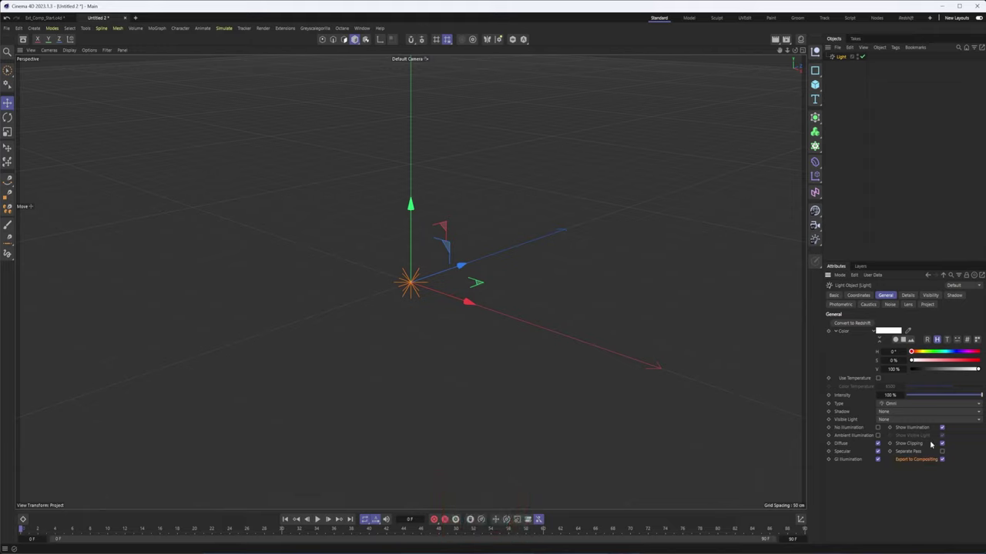
pyautogui.click(815, 225)
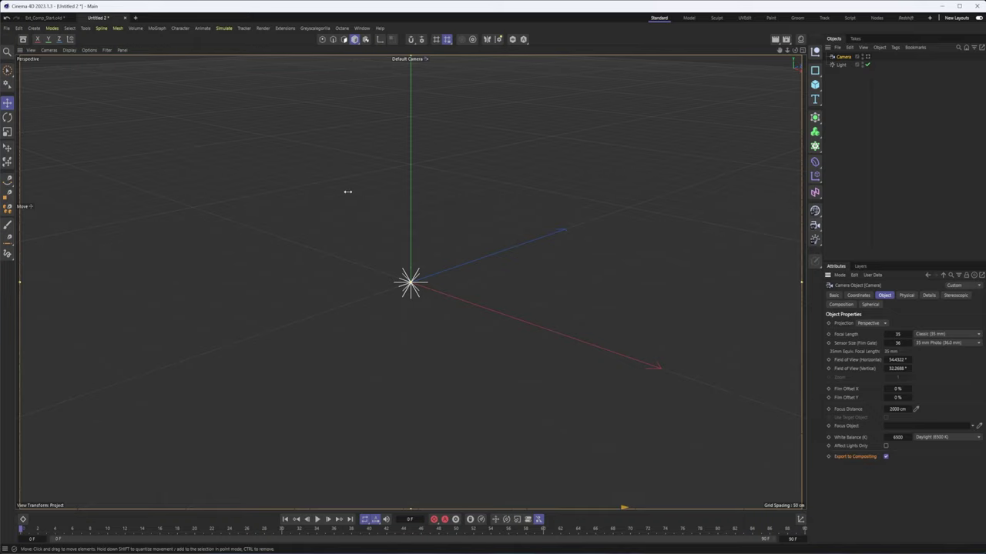
pyautogui.click(43, 17)
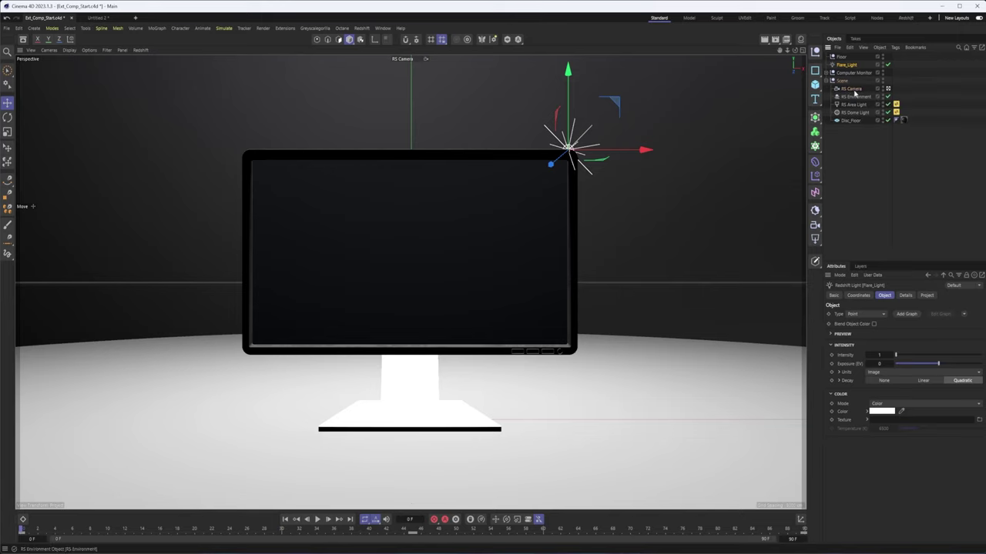
# - Select the Floor null and leave the RS Camera for a closer free editor view
pyautogui.click(851, 89)
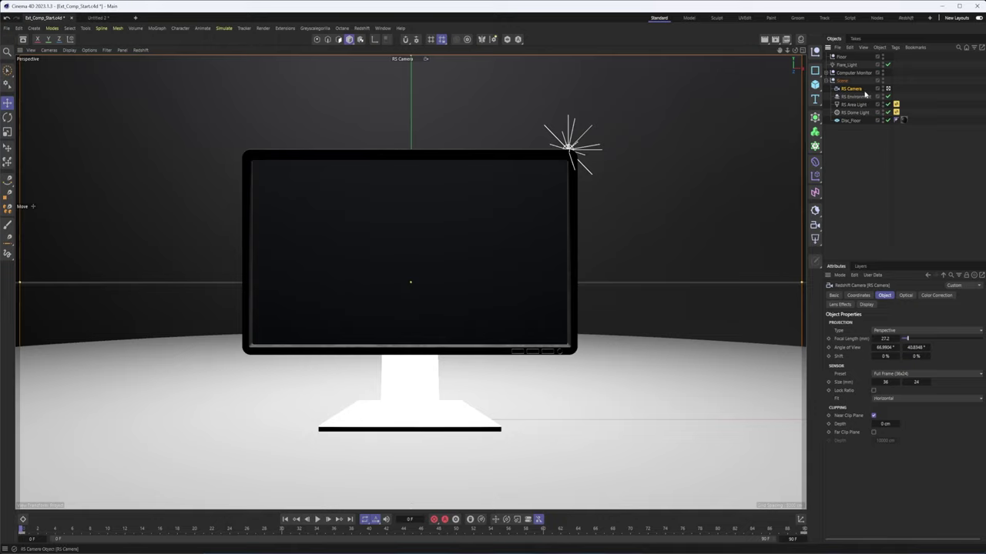
pyautogui.click(847, 66)
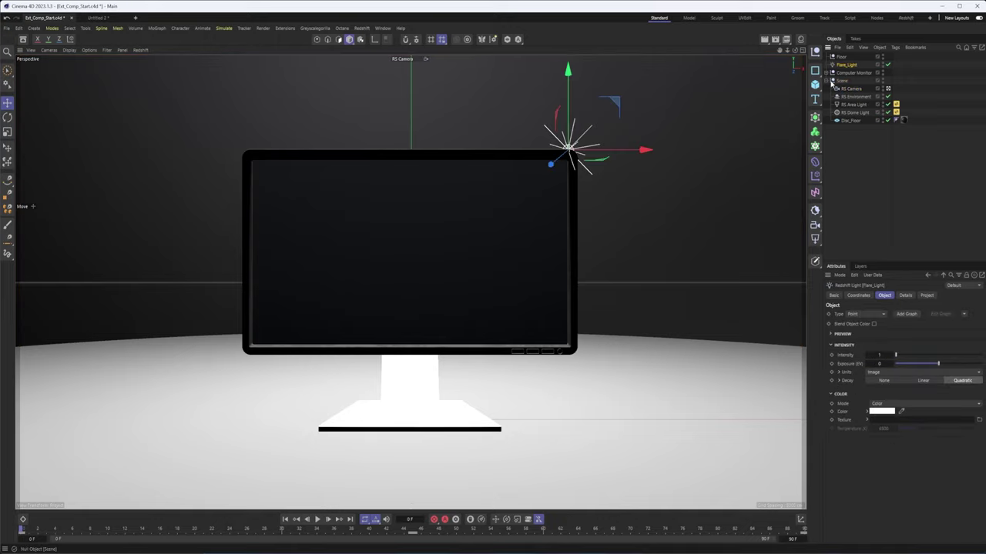
pyautogui.click(828, 81)
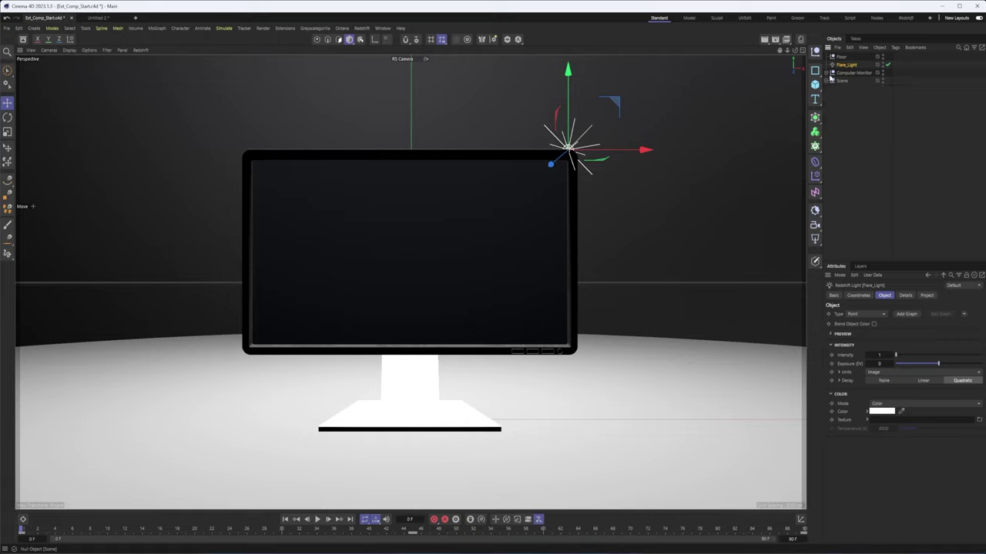
pyautogui.click(842, 58)
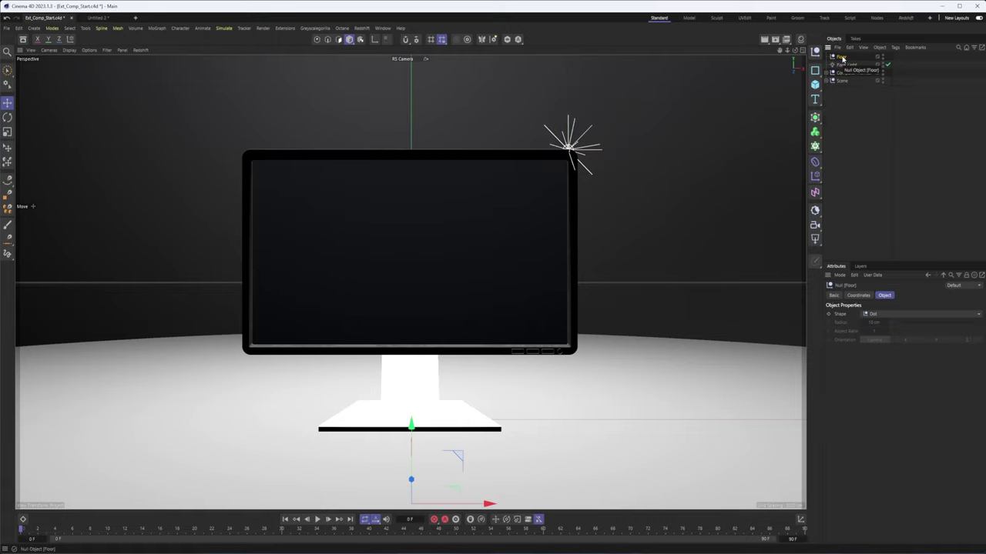
pyautogui.click(827, 81)
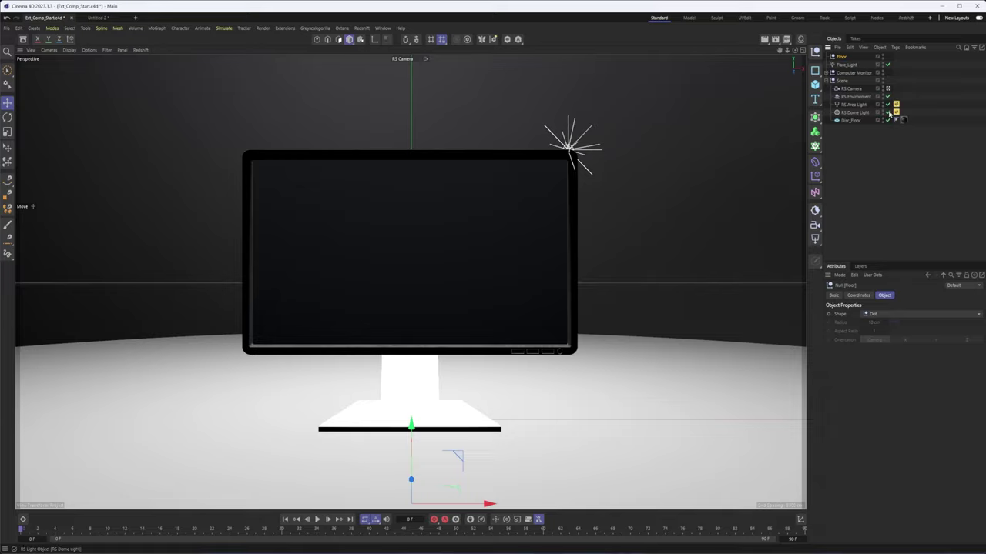
pyautogui.click(887, 88)
pyautogui.scroll(3, 586, 251)
pyautogui.keyDown('alt'); pyautogui.moveTo(585, 251); pyautogui.dragTo(573, 267); pyautogui.keyUp('alt')
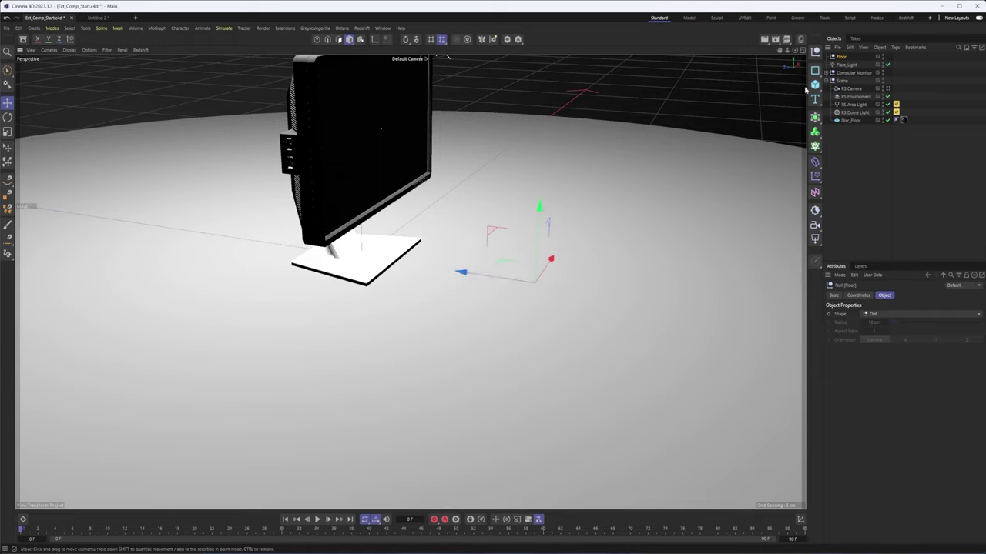
# - Change the Floor null's display shape to Pyramid and return to the RS Camera view
pyautogui.click(893, 318)
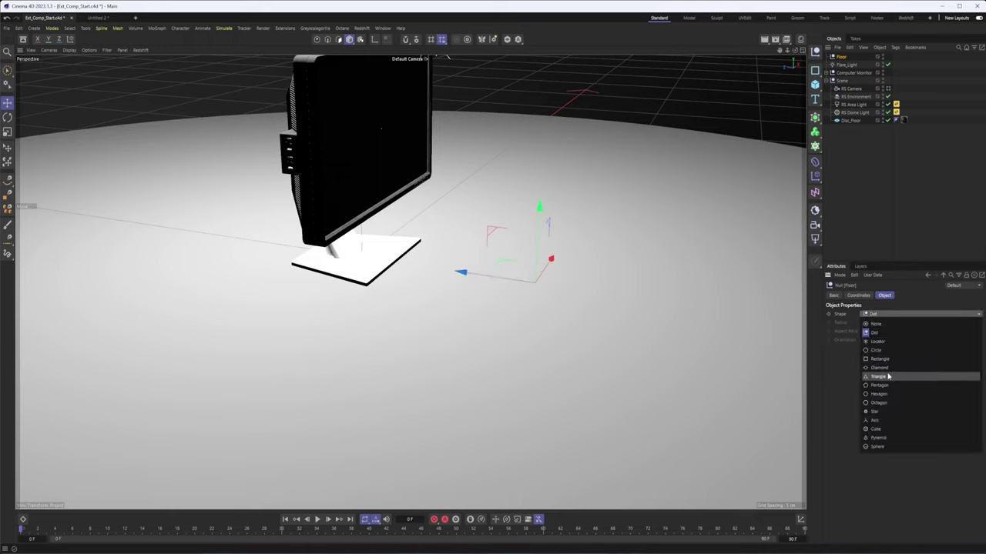
pyautogui.click(881, 412)
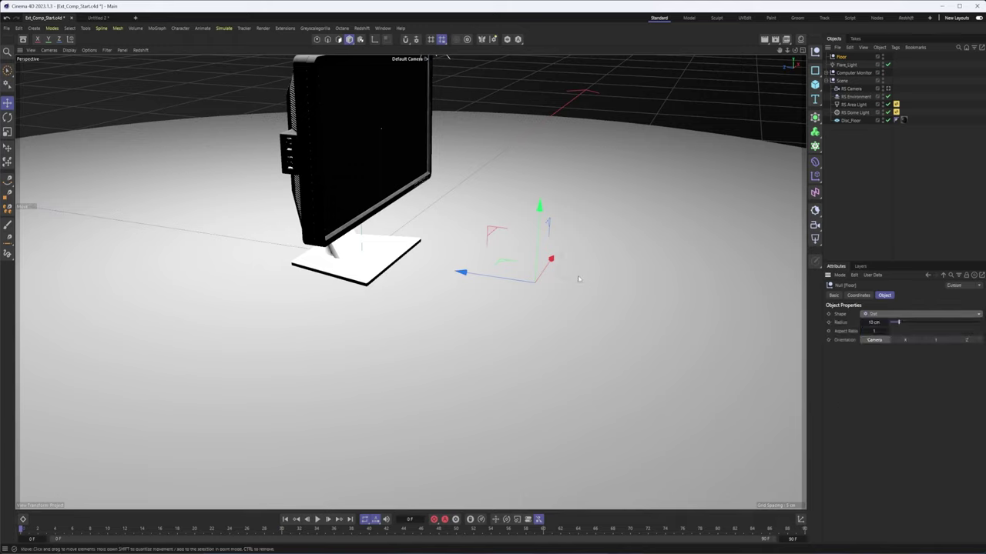
pyautogui.click(883, 315)
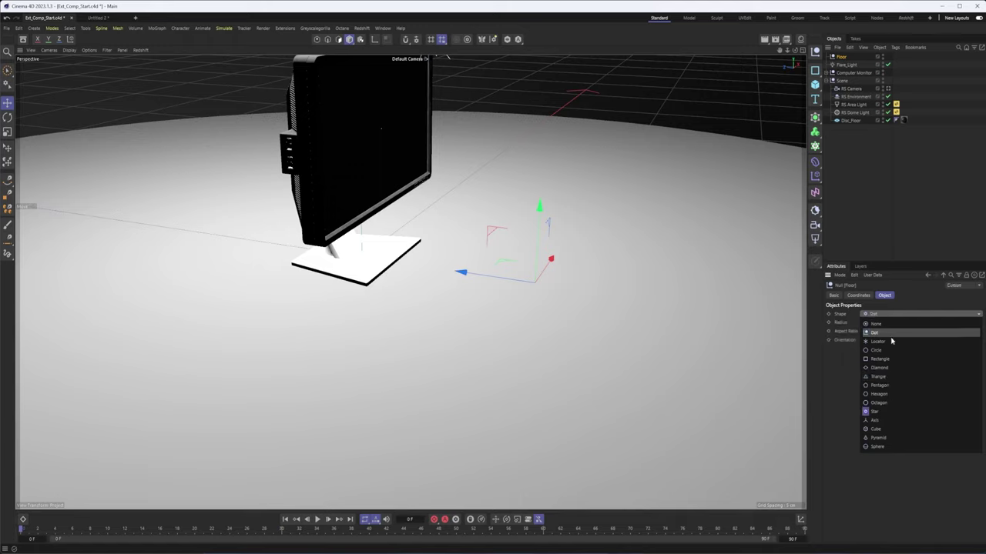
pyautogui.click(899, 438)
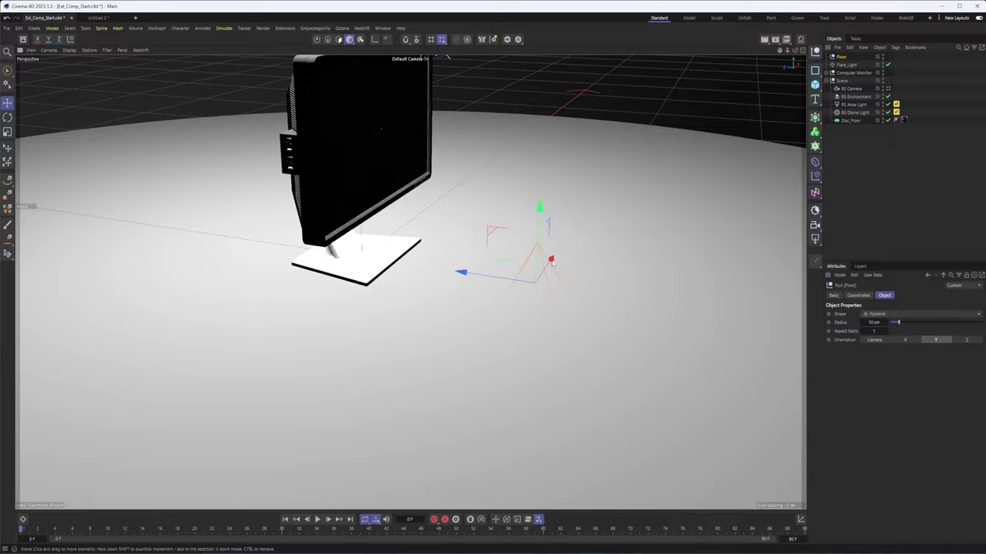
pyautogui.keyDown('alt'); pyautogui.moveTo(585, 292); pyautogui.dragTo(503, 265); pyautogui.keyUp('alt')
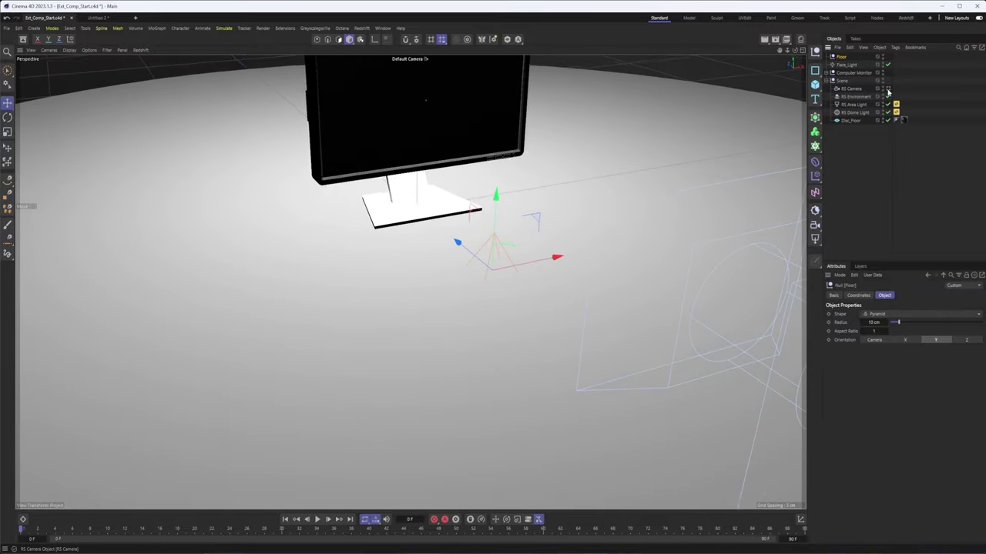
pyautogui.click(888, 89)
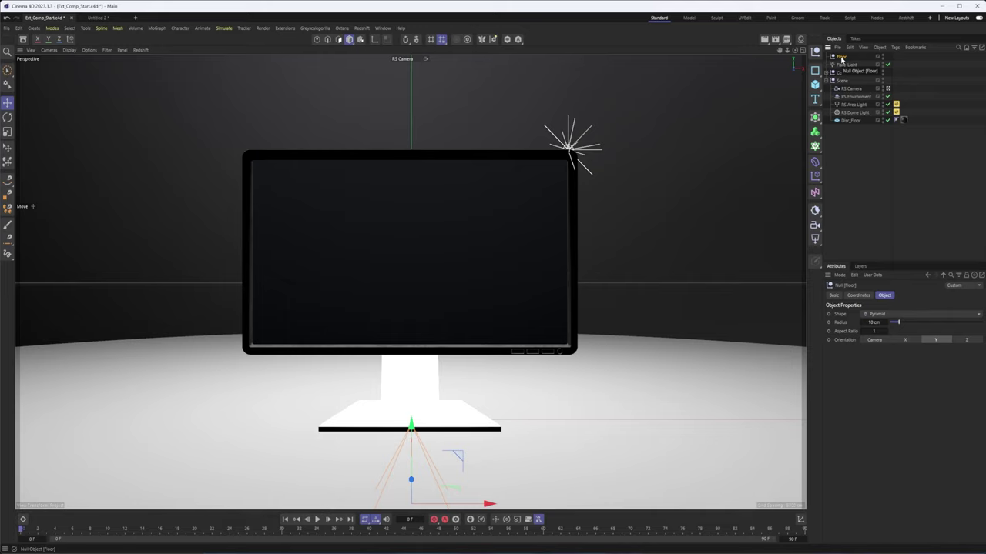
# - Add a Cineware tag to the Floor null and show its red-colour tag settings
pyautogui.rightClick(841, 59)
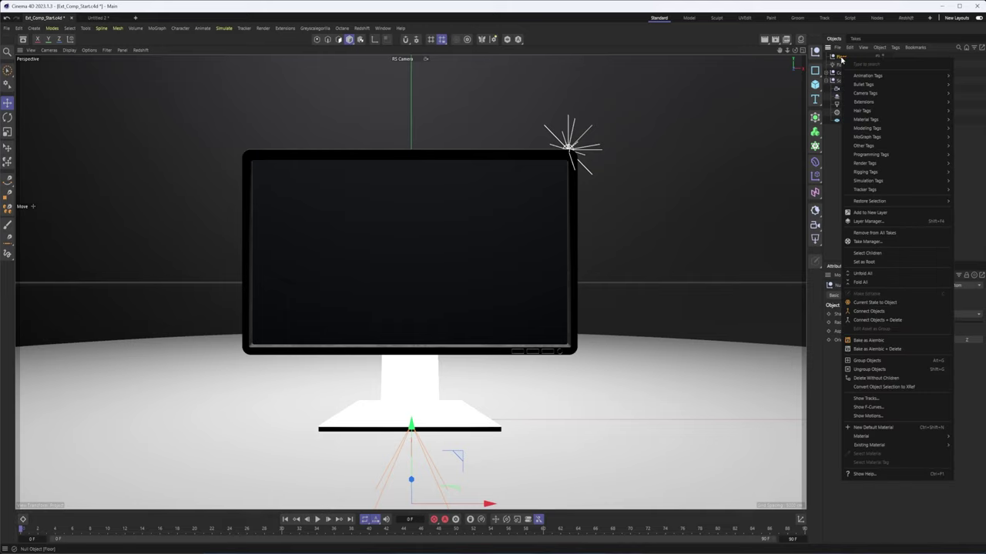
pyautogui.moveTo(861, 165)
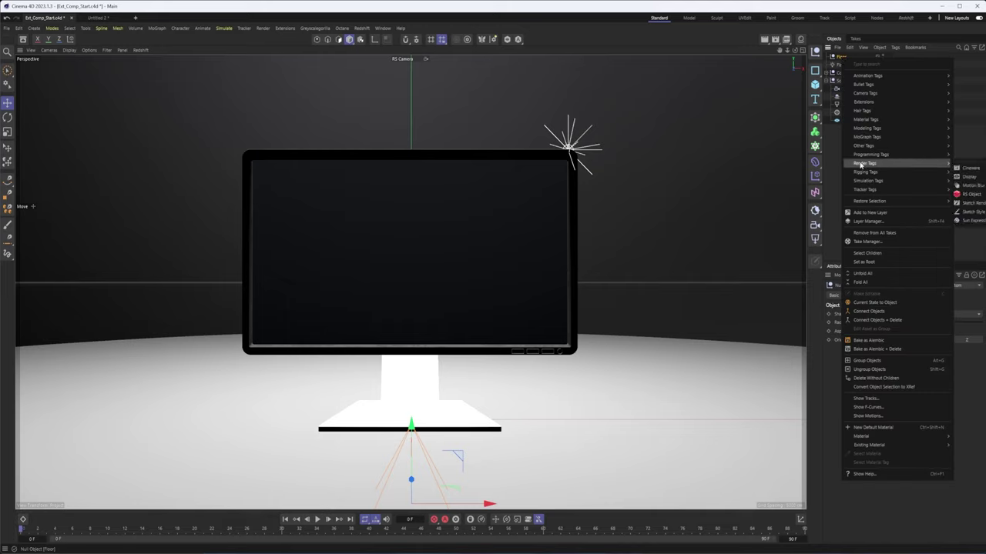
pyautogui.click(982, 169)
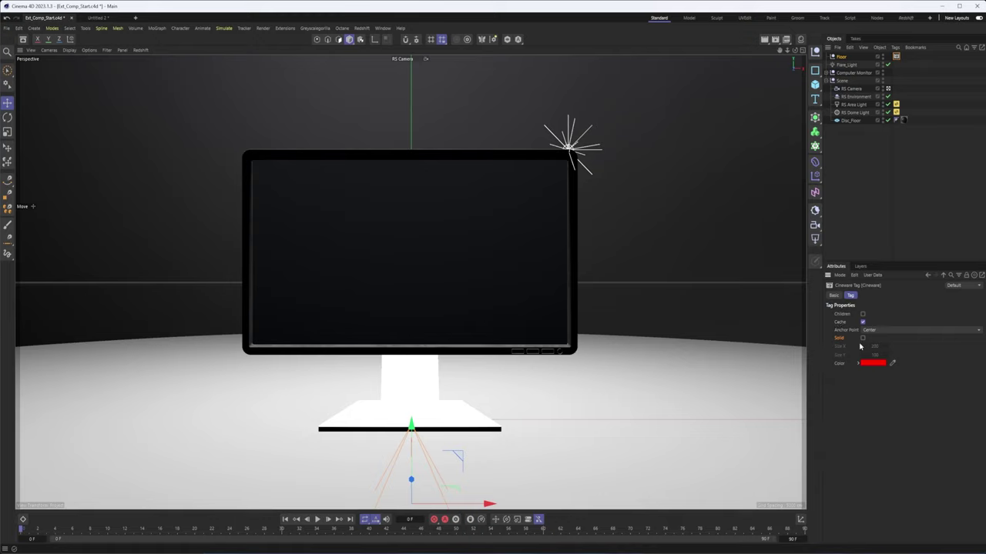
pyautogui.click(841, 59)
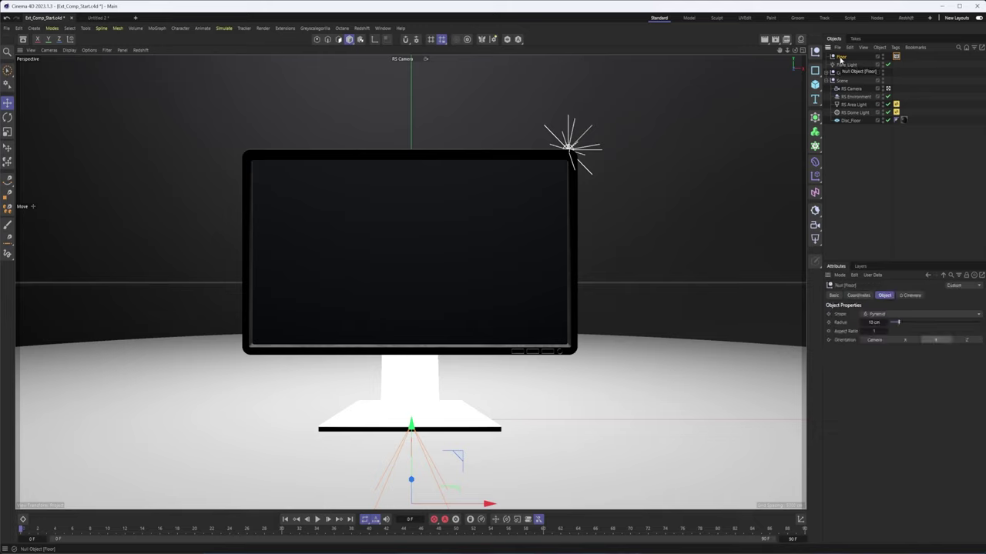
pyautogui.click(896, 57)
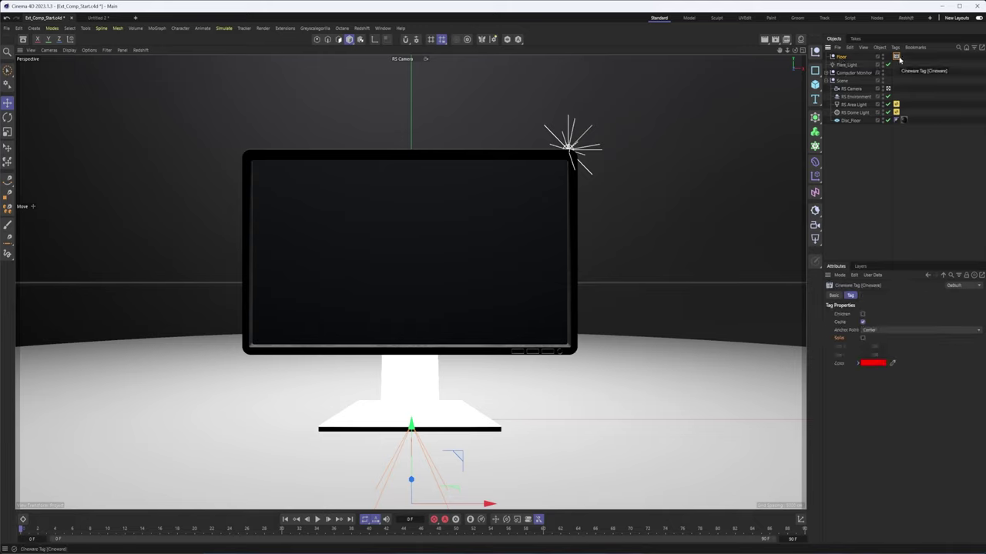
# - Collapse Scene, expand Computer Monitor and select the monitor's screen object
pyautogui.click(841, 58)
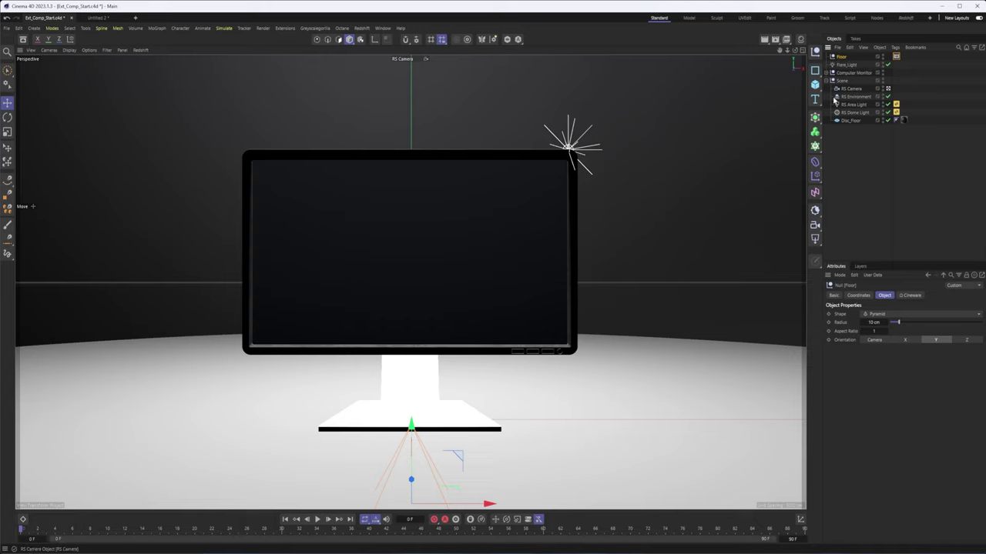
pyautogui.click(828, 80)
pyautogui.click(827, 72)
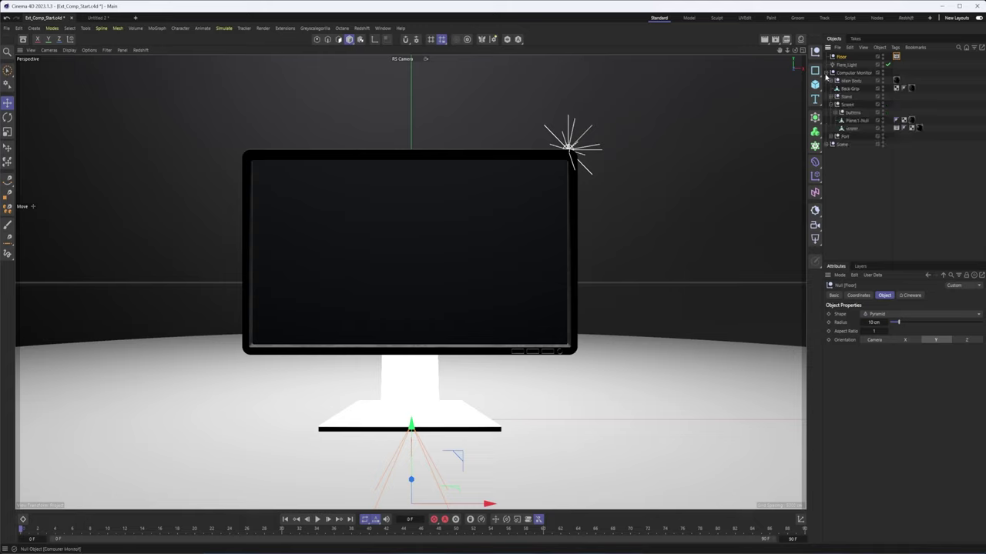
pyautogui.click(851, 128)
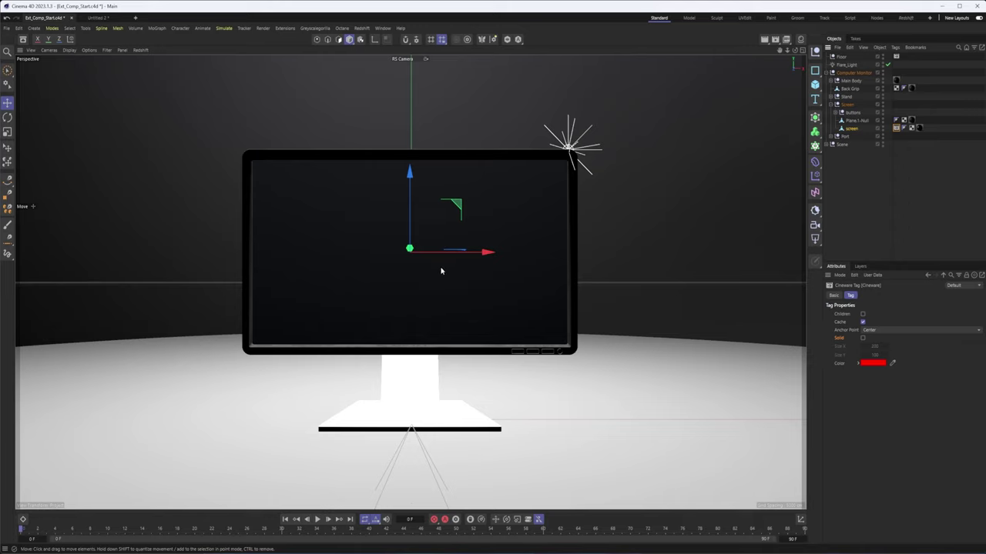
# - Trial-move the screen plane, undo it, and return to the RS Camera view
pyautogui.click(831, 145)
pyautogui.keyDown('alt'); pyautogui.moveTo(431, 254); pyautogui.dragTo(369, 172); pyautogui.keyUp('alt')
pyautogui.moveTo(469, 213)
pyautogui.mouseDown()
pyautogui.moveTo(523, 213)
pyautogui.moveTo(486, 213)
pyautogui.mouseUp()
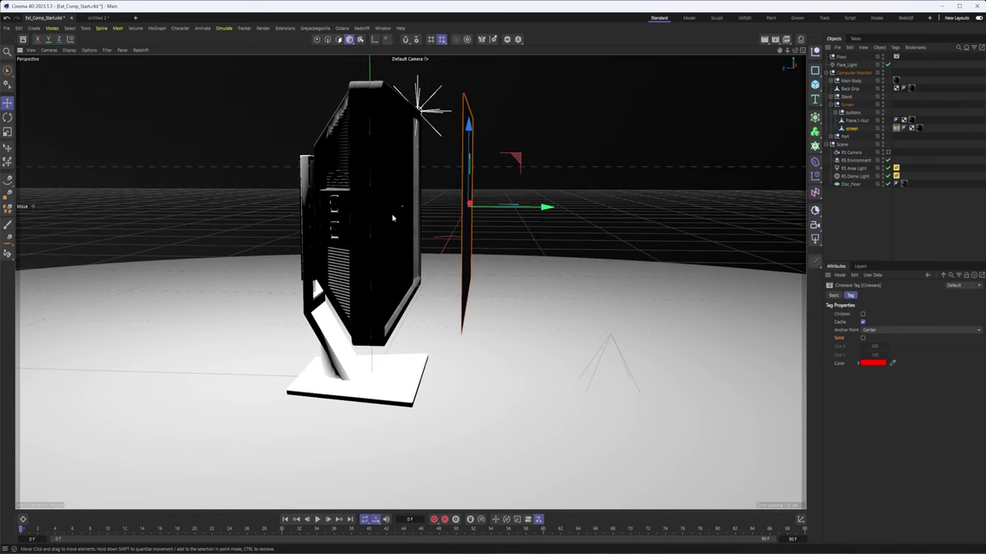
pyautogui.hotkey('ctrl', 'z')
pyautogui.keyDown('alt'); pyautogui.moveTo(384, 217); pyautogui.dragTo(358, 216); pyautogui.keyUp('alt')
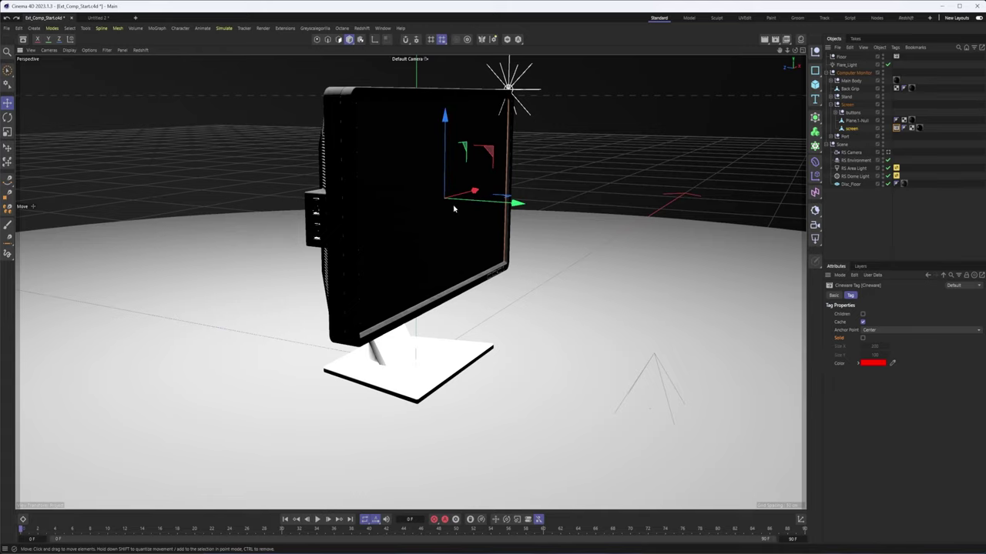
pyautogui.keyDown('alt'); pyautogui.moveTo(551, 243); pyautogui.dragTo(413, 218); pyautogui.keyUp('alt')
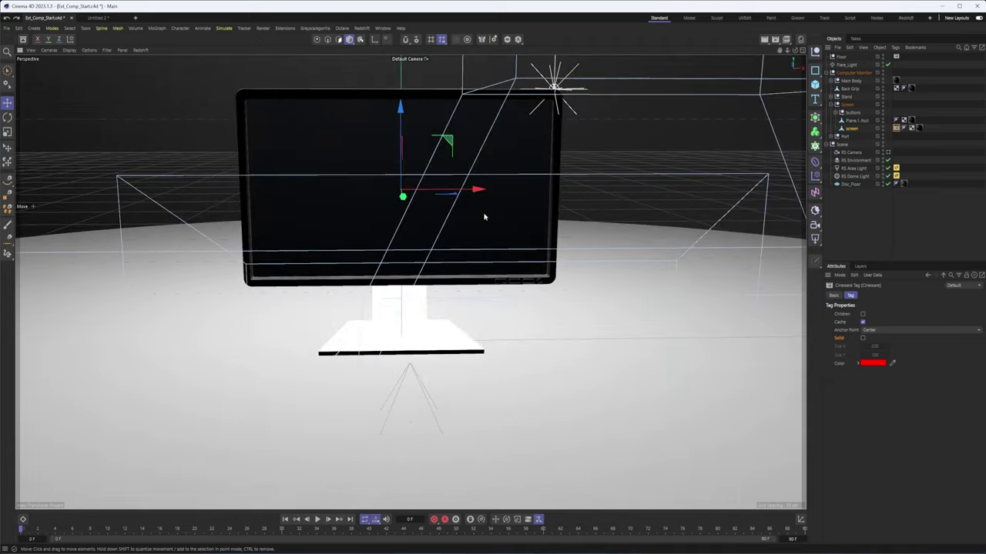
pyautogui.click(887, 151)
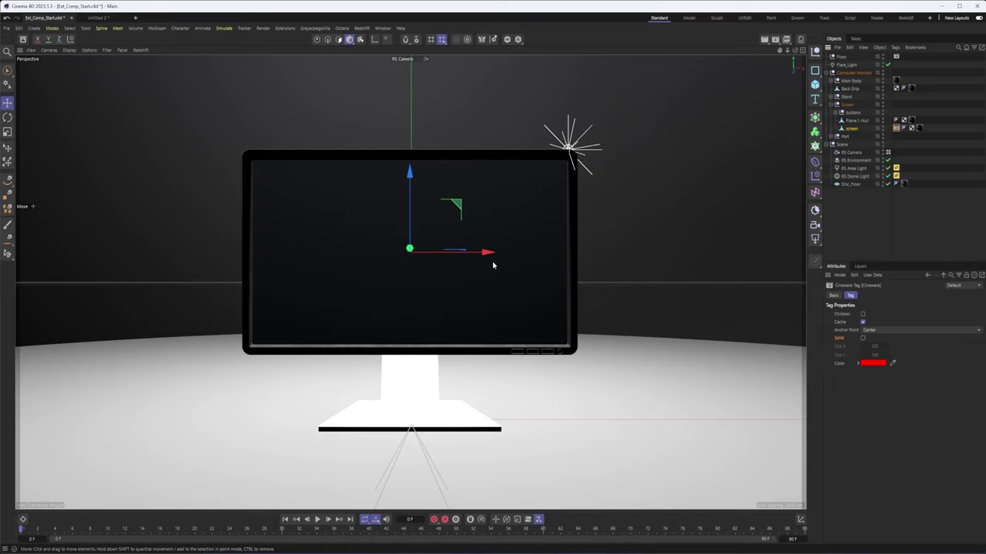
pyautogui.click(787, 40)
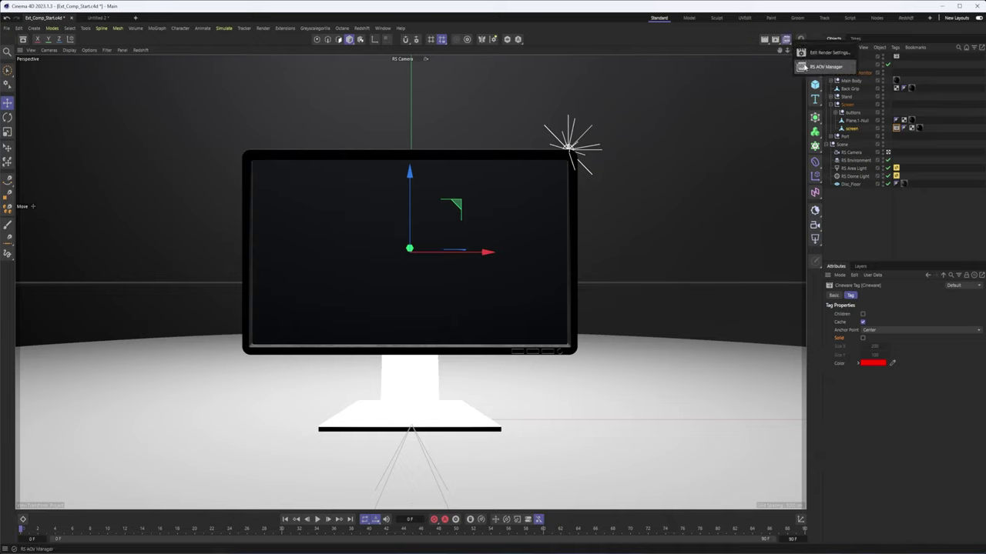
pyautogui.click(802, 67)
pyautogui.moveTo(345, 118); pyautogui.dragTo(276, 86)
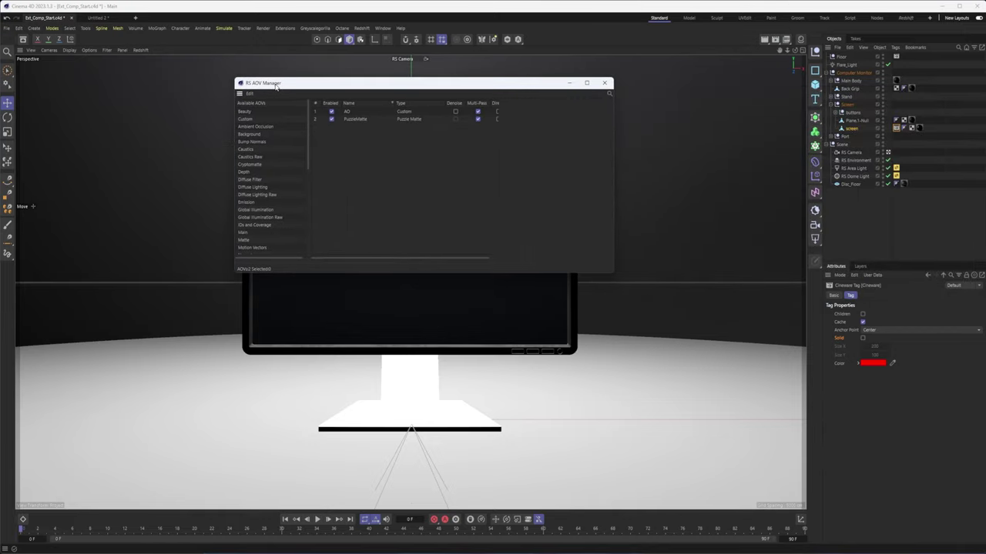
pyautogui.click(345, 113)
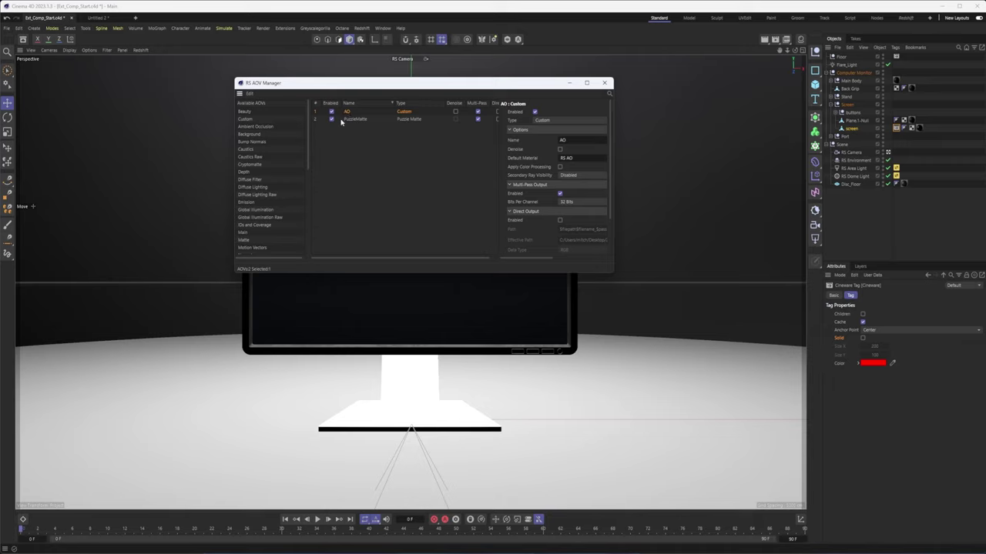
pyautogui.click(353, 122)
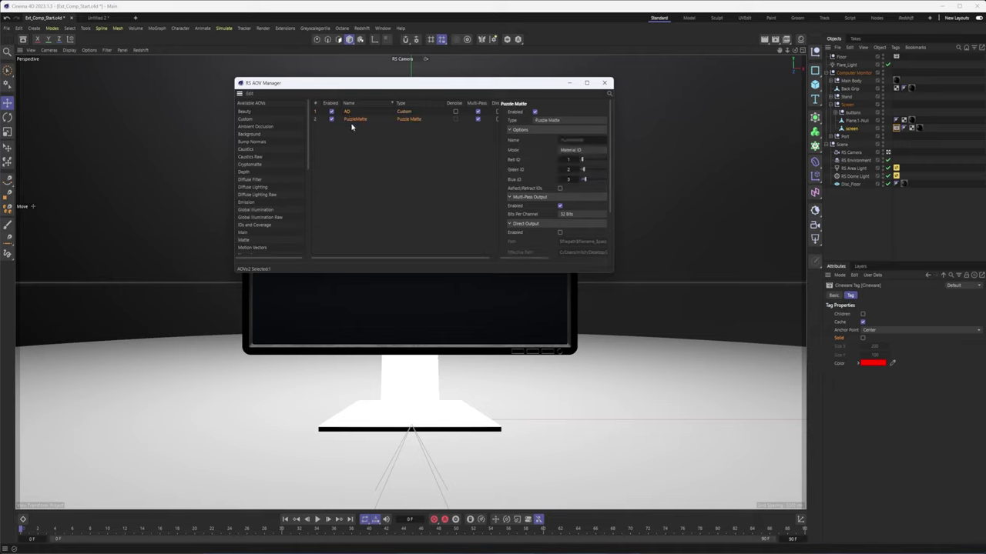
pyautogui.moveTo(420, 85); pyautogui.dragTo(769, 73)
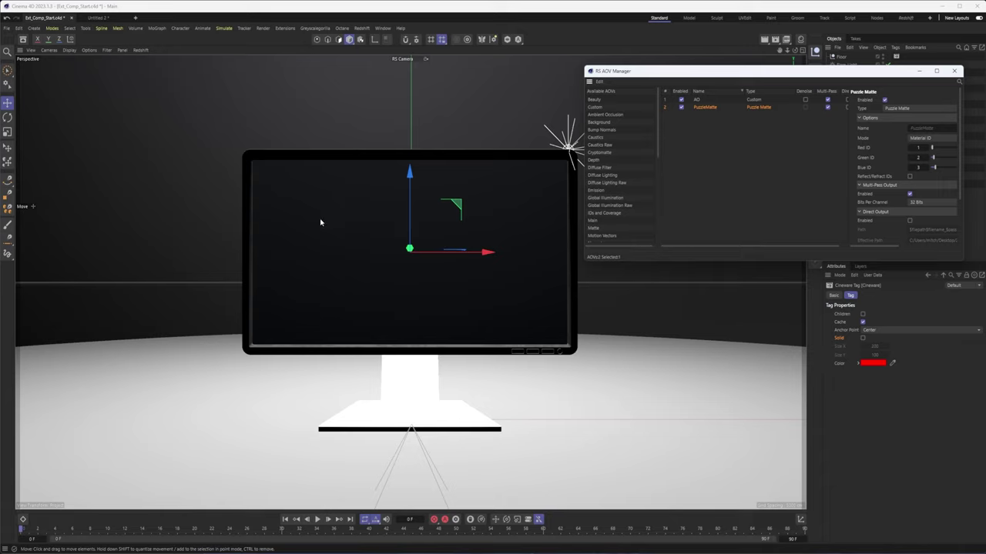
pyautogui.moveTo(716, 72); pyautogui.dragTo(621, 69)
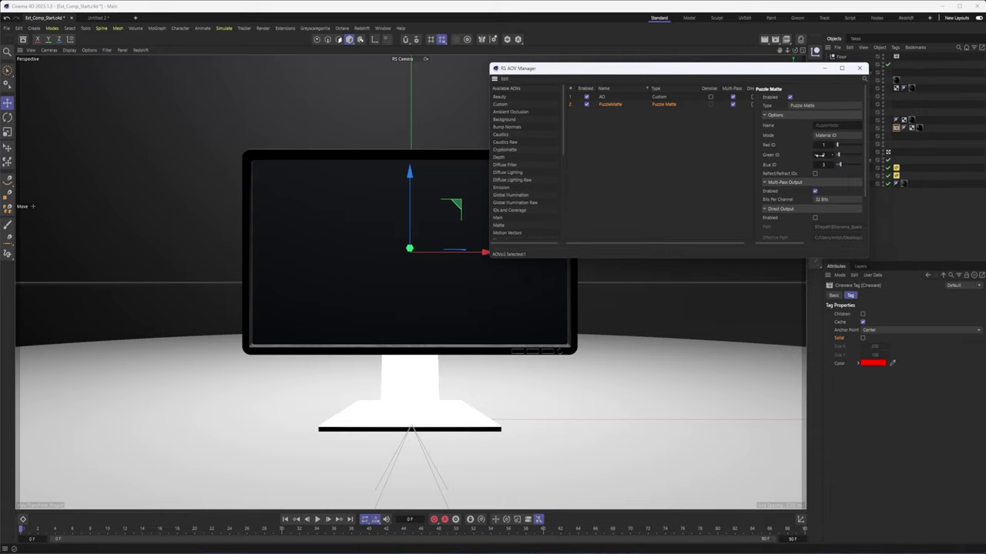
pyautogui.click(860, 67)
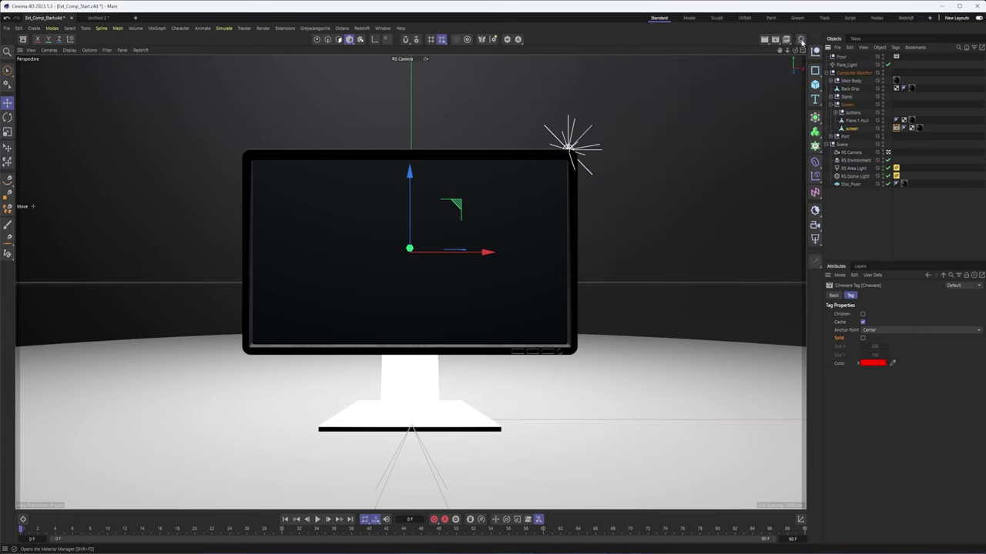
# - Check the Screen material's Material ID on its Output node, then close the Node Editor
pyautogui.click(801, 41)
pyautogui.doubleClick(728, 83)
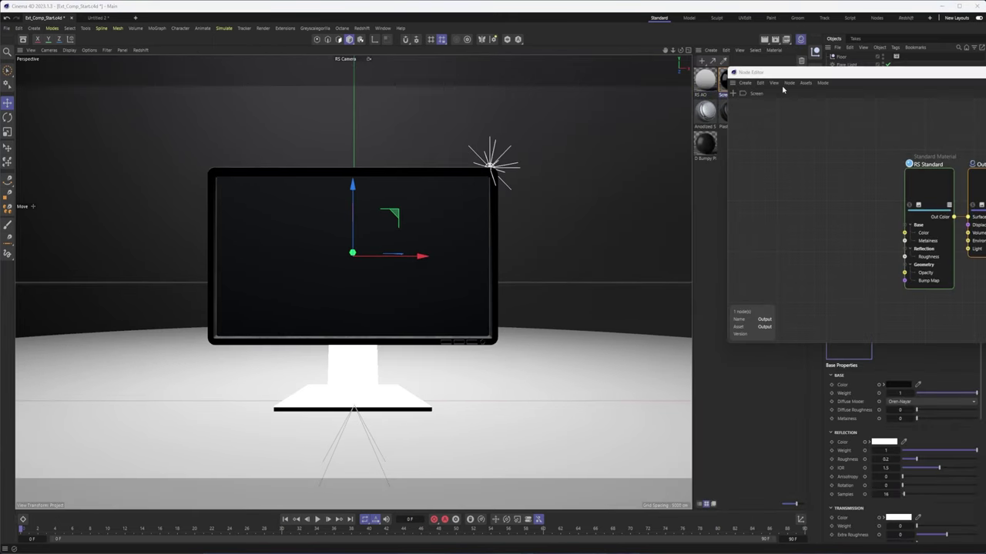
pyautogui.click(597, 136)
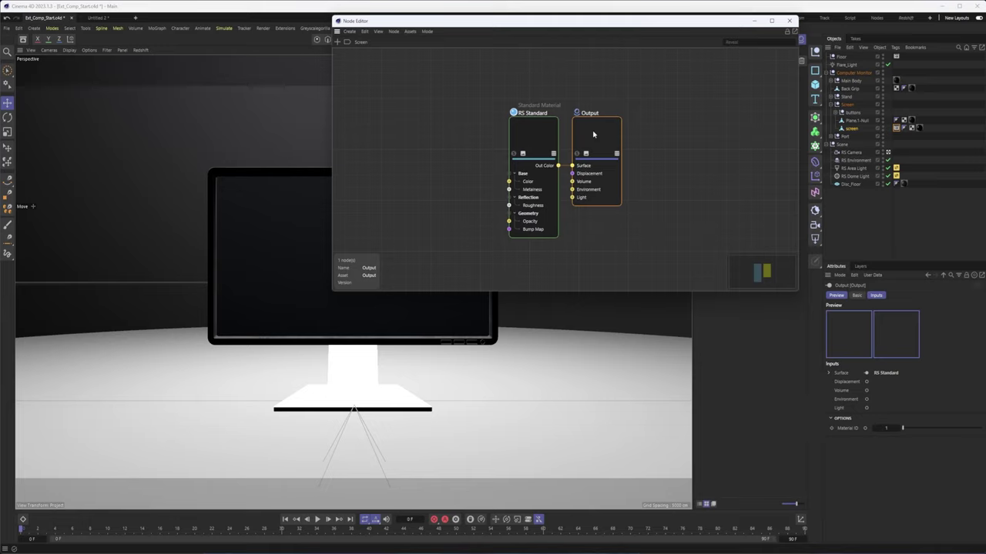
pyautogui.click(852, 429)
pyautogui.click(790, 21)
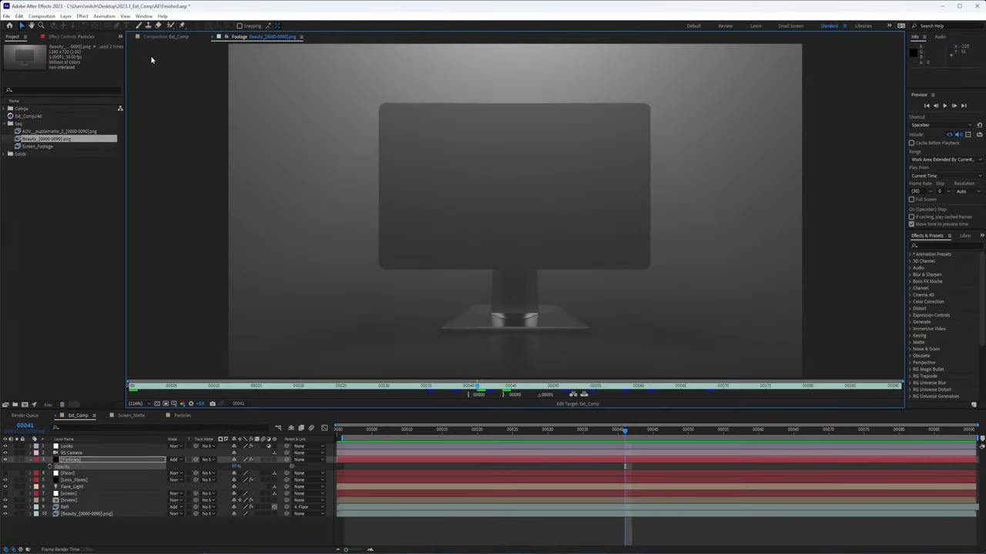
# - Close Finished.aep without saving and open the Start project's Ext_Comp composition
pyautogui.hotkey('ctrl', 'q')
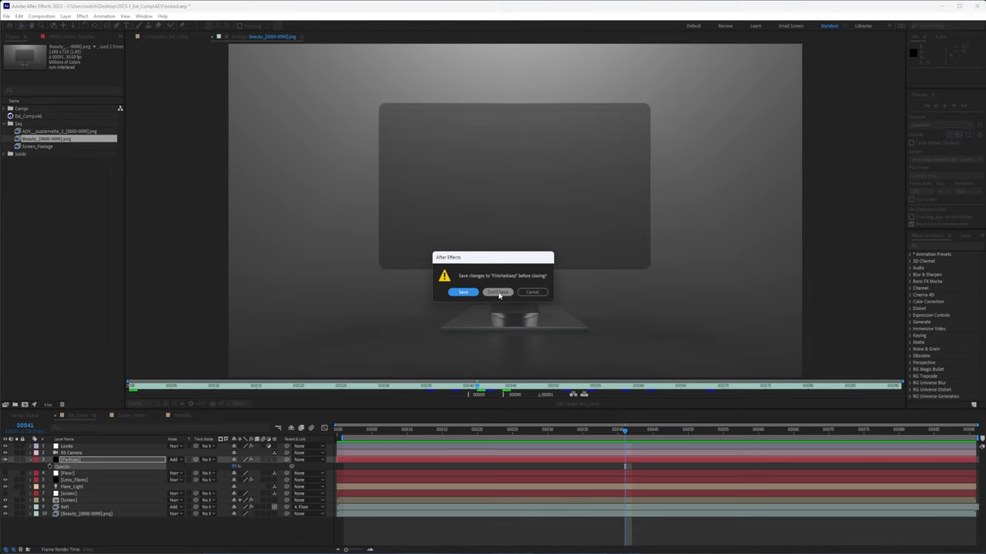
pyautogui.click(497, 292)
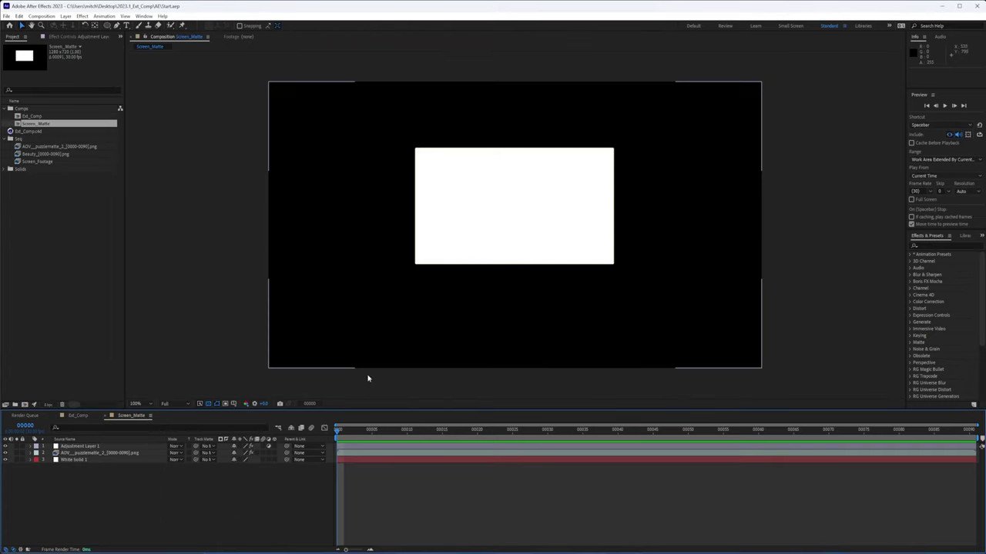
pyautogui.click(31, 417)
pyautogui.click(77, 416)
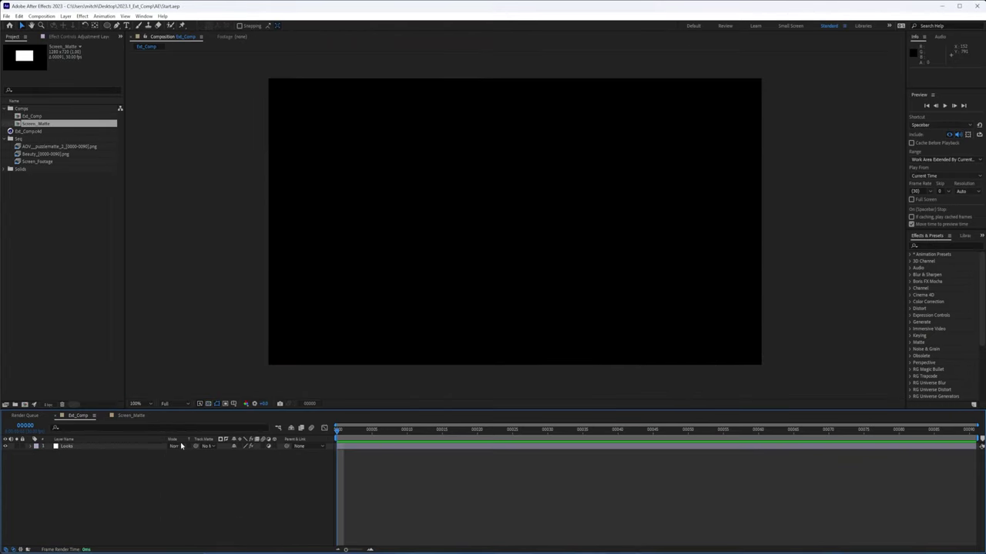
# - Check the Looks layer's effect settings, then open the Screen_Matte composition
pyautogui.click(157, 448)
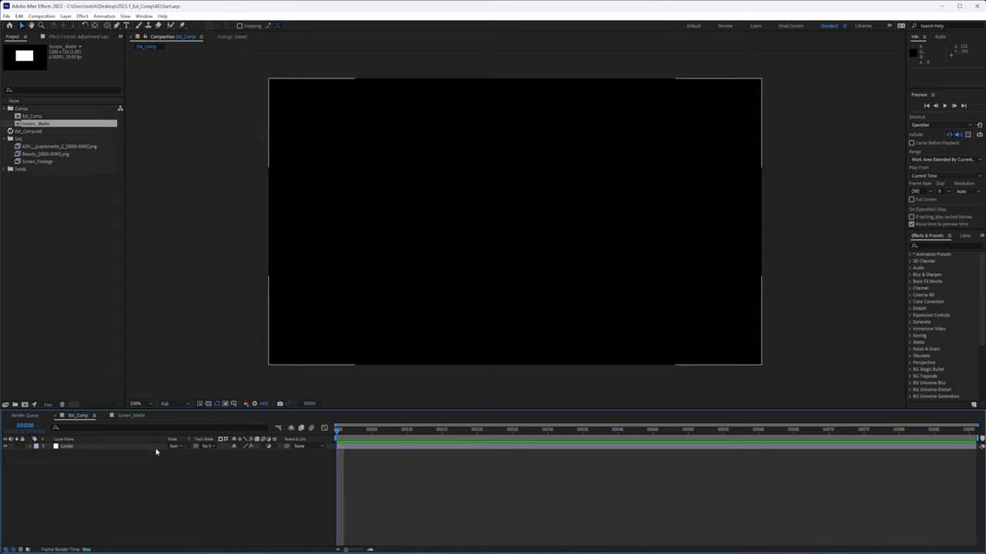
pyautogui.click(156, 449)
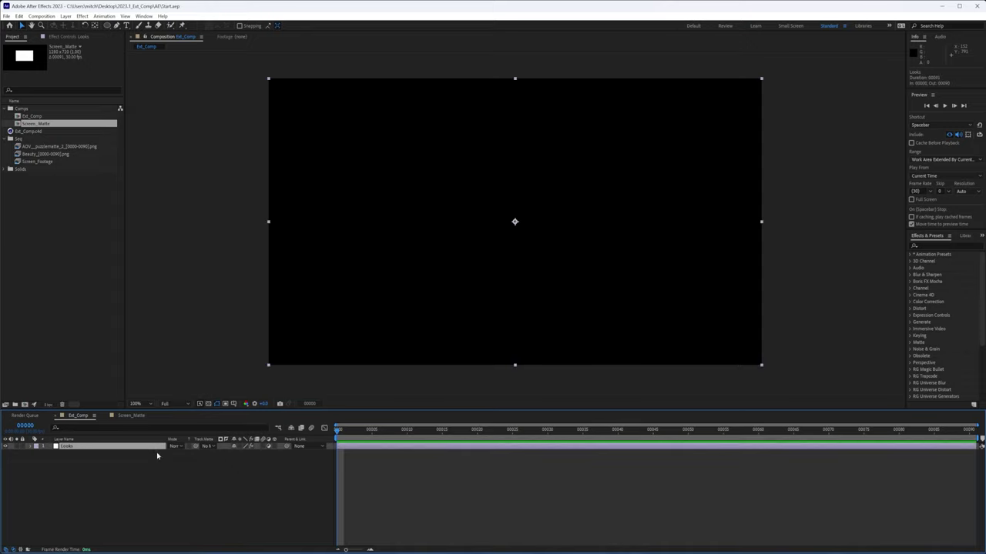
pyautogui.click(61, 37)
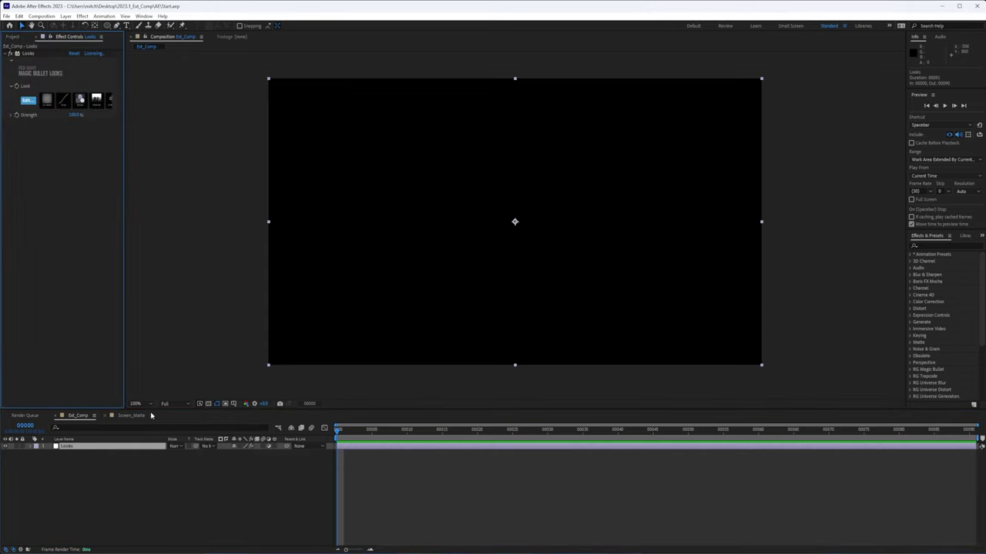
pyautogui.click(11, 37)
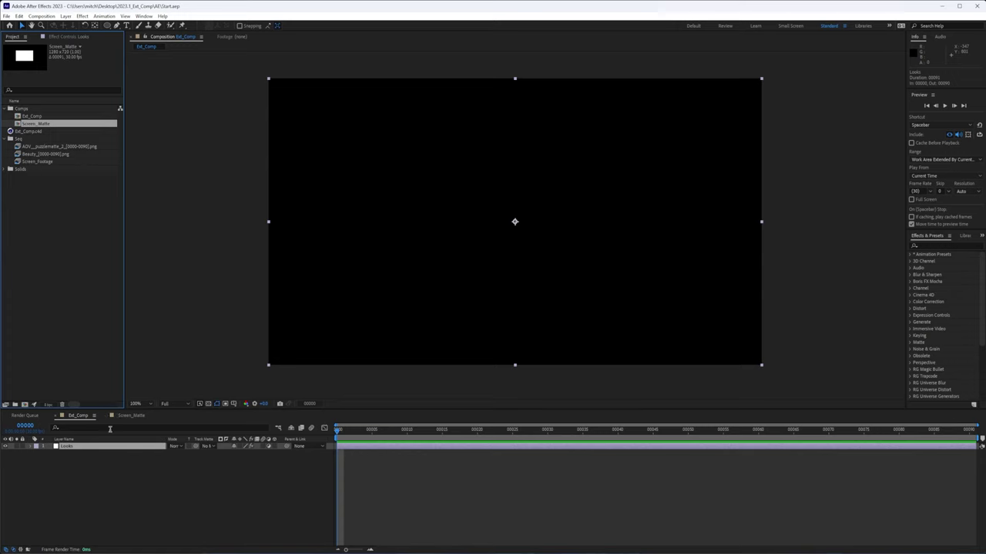
pyautogui.click(130, 416)
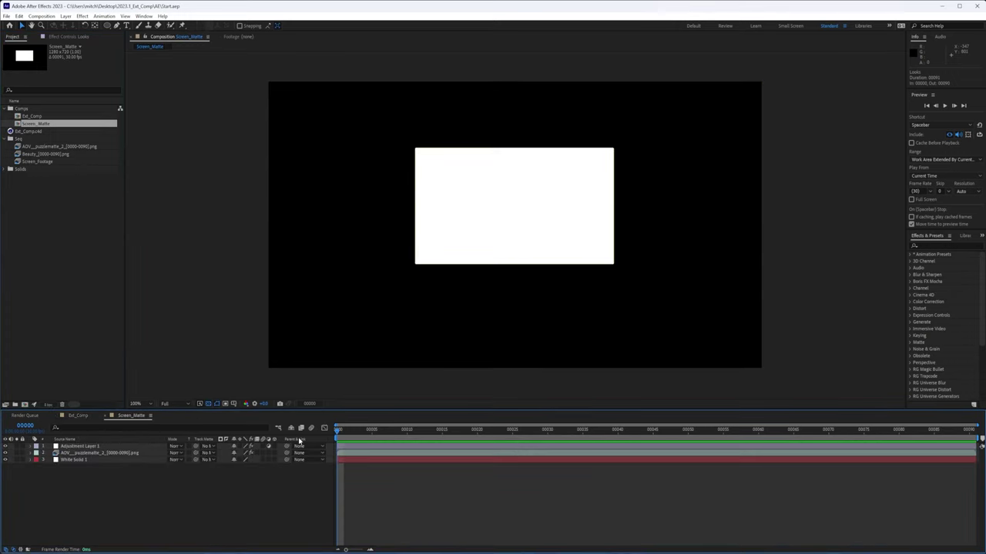
# - View the puzzle matte layer in its own viewer, then return to the Screen_Matte comp
pyautogui.click(75, 459)
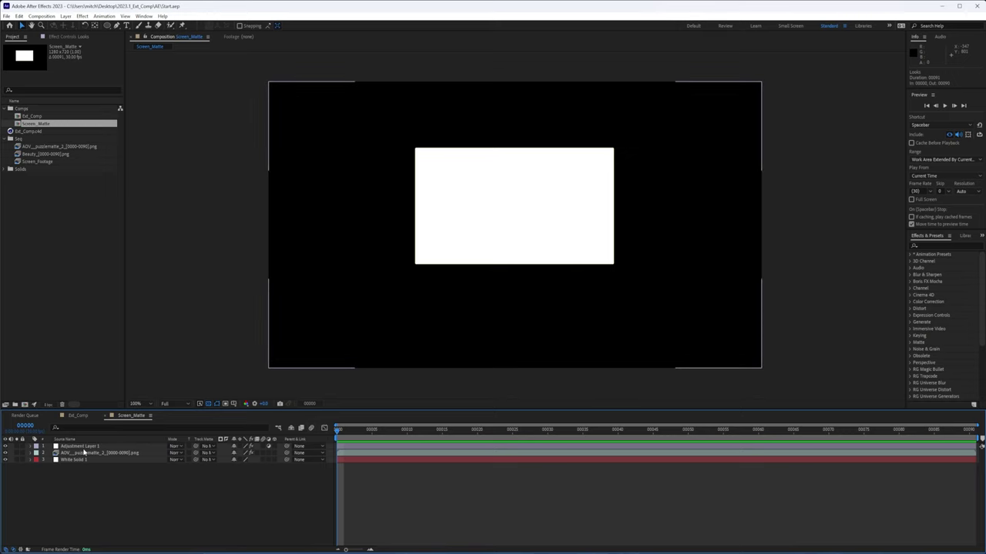
pyautogui.doubleClick(93, 453)
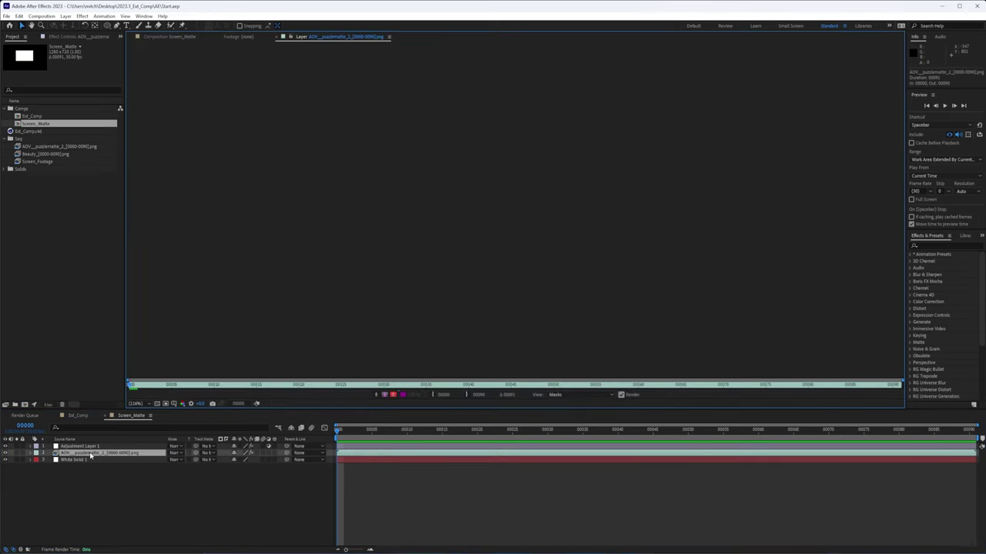
pyautogui.click(278, 37)
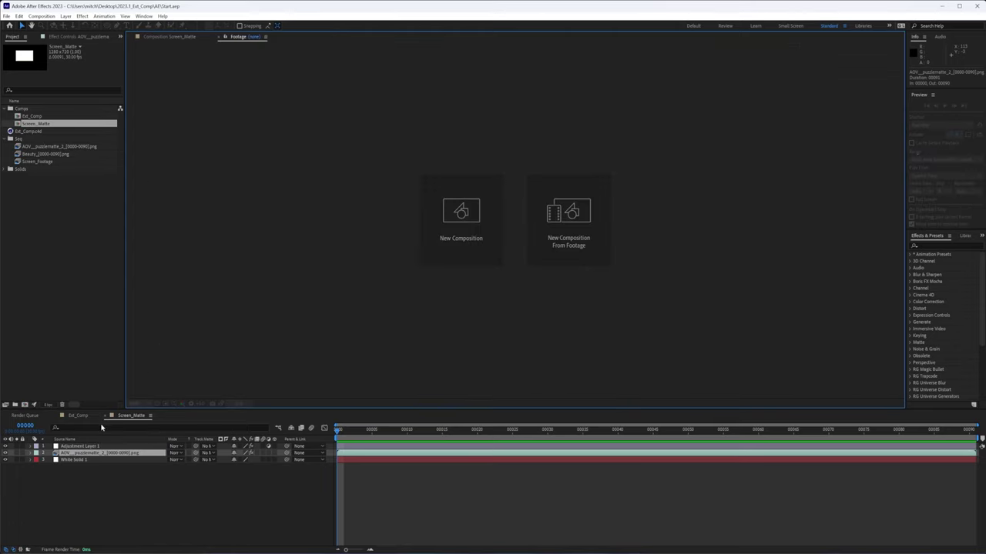
pyautogui.click(175, 39)
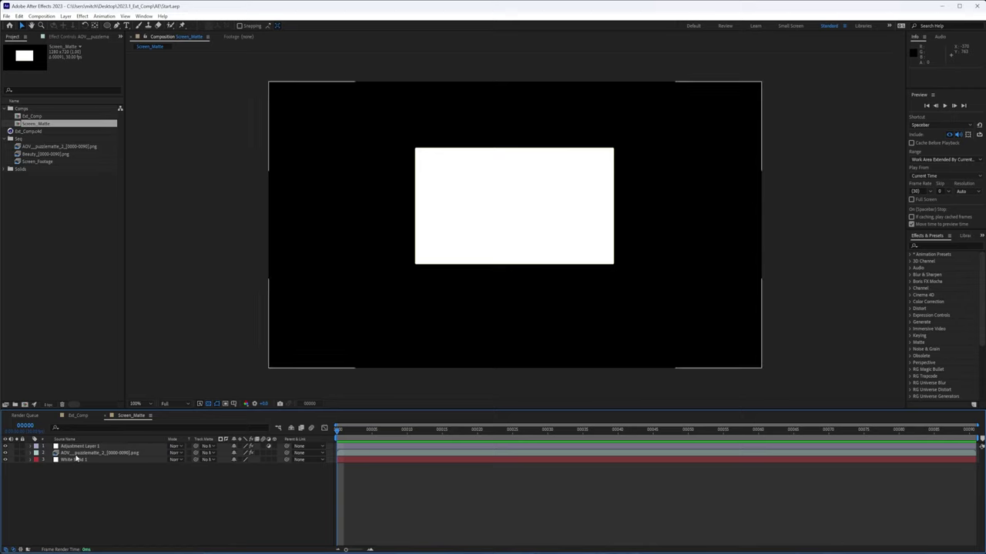
# - Toggle visibility of the top layers and White Solid 1, leaving the puzzle matte layer on
pyautogui.keyDown('alt'); pyautogui.click(5, 460); pyautogui.keyUp('alt')
pyautogui.click(73, 460)
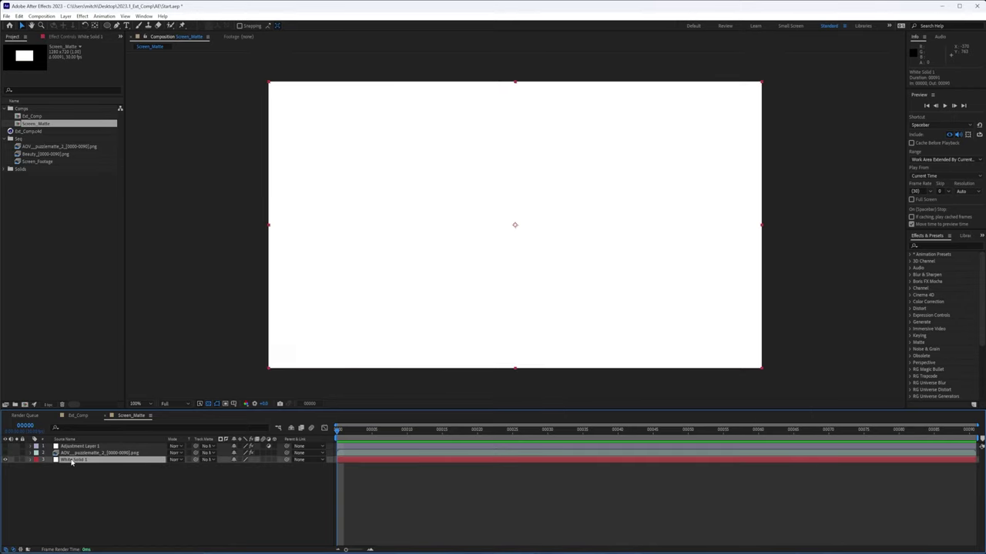
pyautogui.click(5, 460)
pyautogui.click(6, 460)
pyautogui.click(102, 452)
pyautogui.click(6, 453)
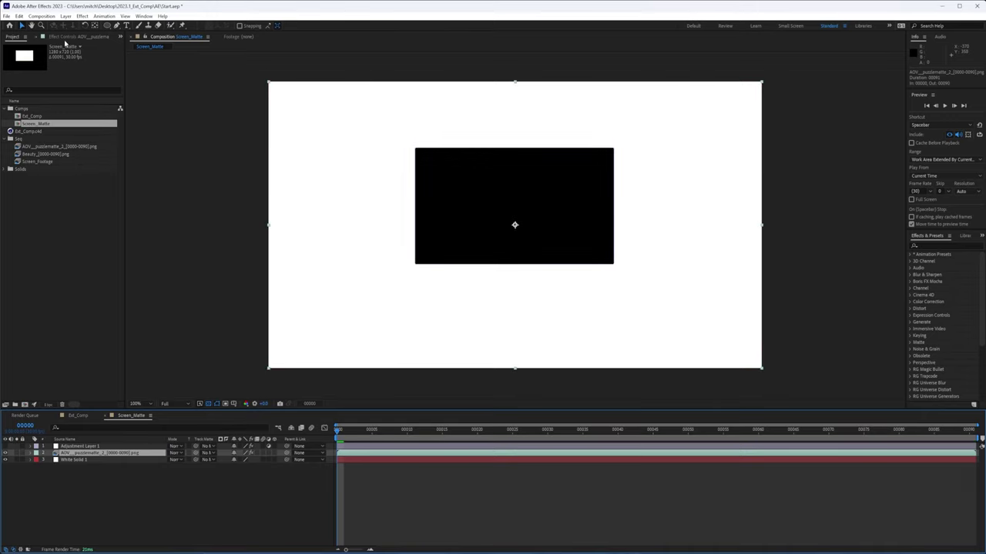
# - Turn the puzzle matte's Shift Channels effect off and back on for a black-white matte
pyautogui.click(74, 37)
pyautogui.click(35, 54)
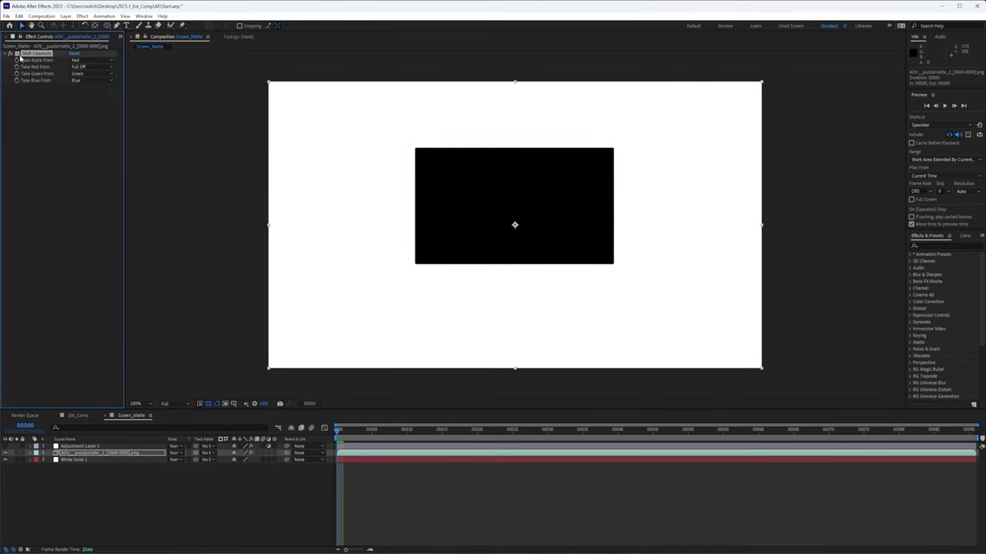
pyautogui.click(10, 54)
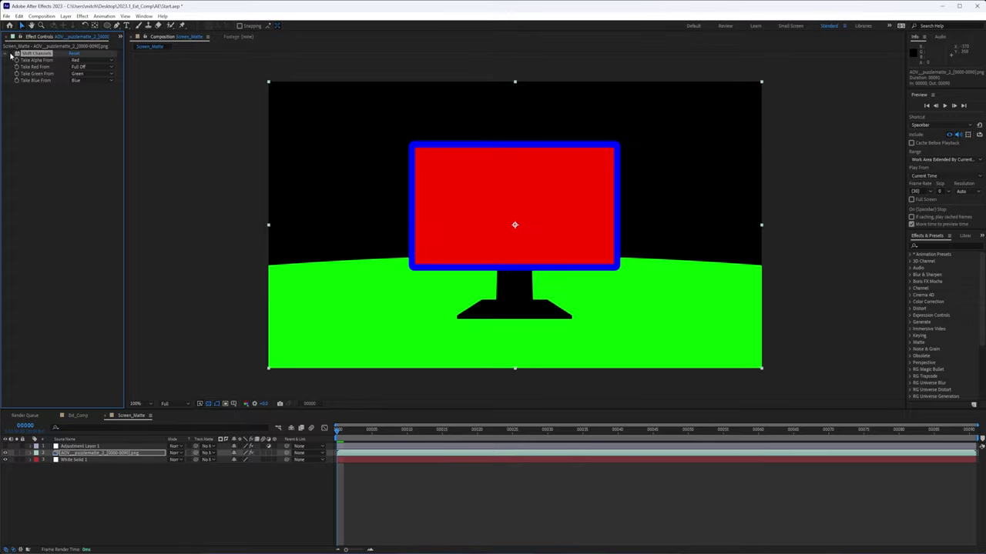
pyautogui.click(10, 55)
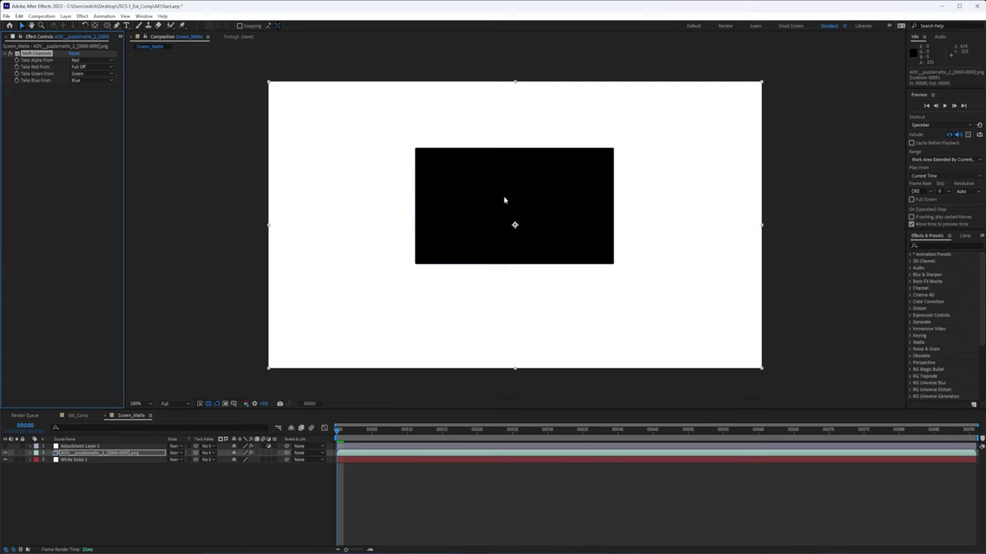
# - Make Adjustment Layer 1 visible so its Invert effect inverts the matte
pyautogui.click(98, 467)
pyautogui.click(89, 460)
pyautogui.click(89, 447)
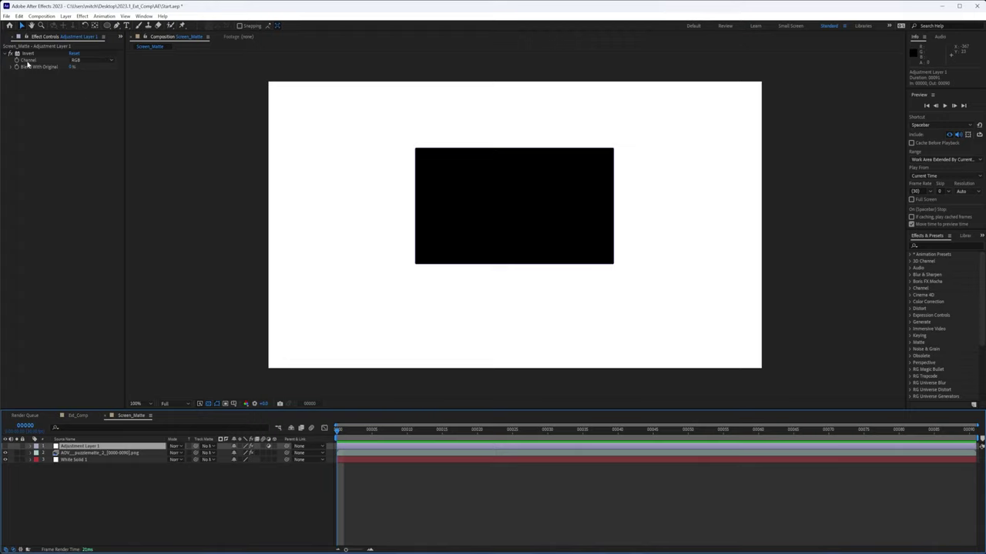
pyautogui.click(5, 446)
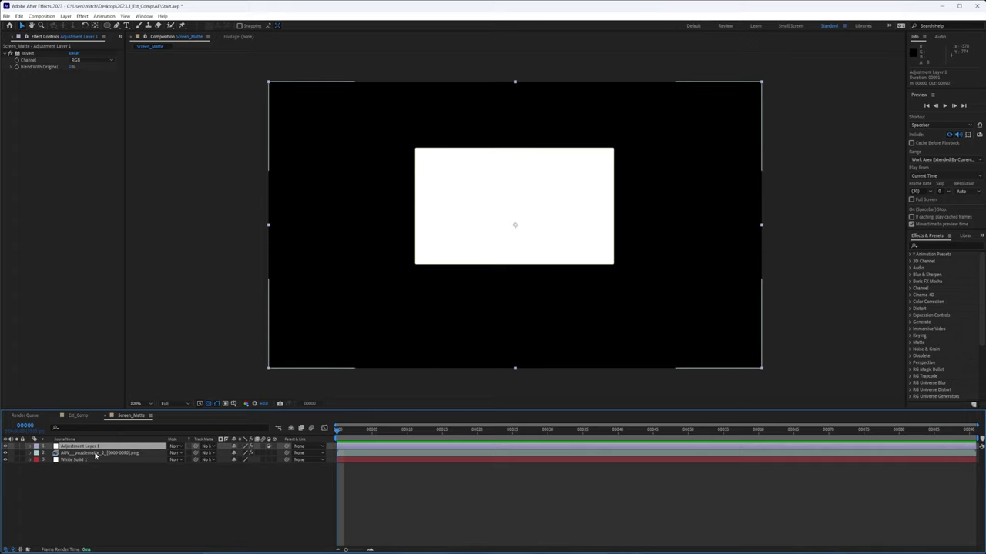
# - Select AOV_puzzlematte and switch to the Ext_Comp composition
pyautogui.click(97, 453)
pyautogui.click(28, 417)
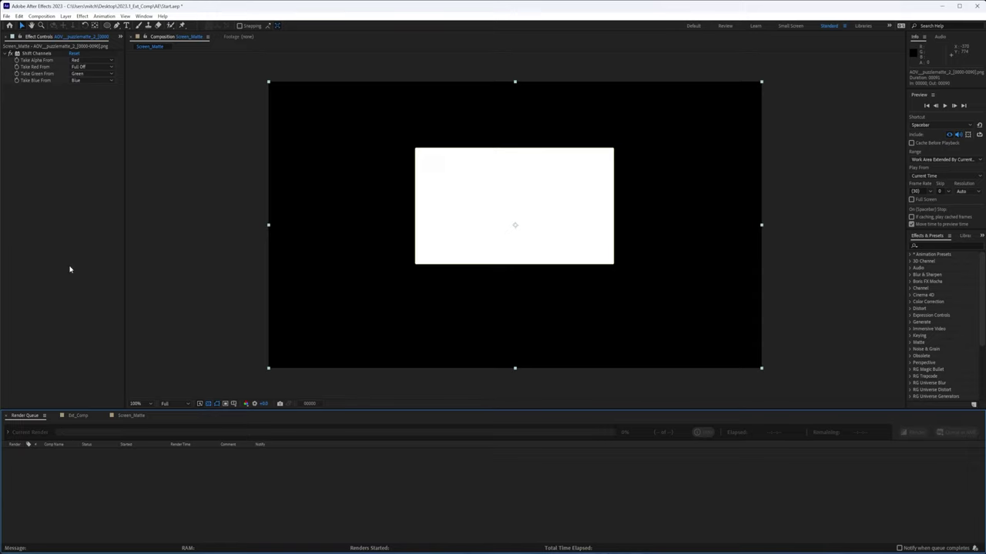
pyautogui.click(78, 417)
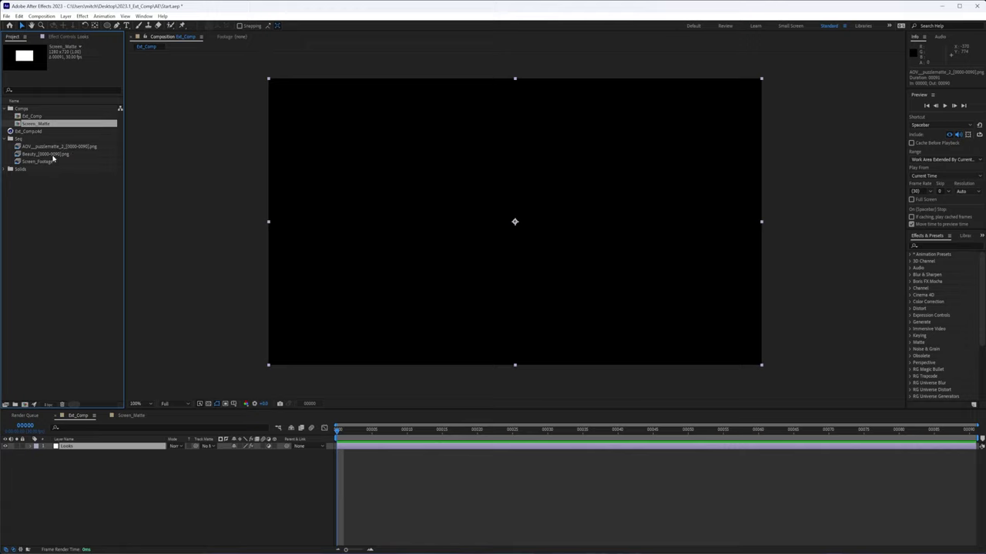
# - Add Ext_Comp.c4d to the Ext_Comp timeline, go to frame 7 and extract its Cineware scene data
pyautogui.click(39, 131)
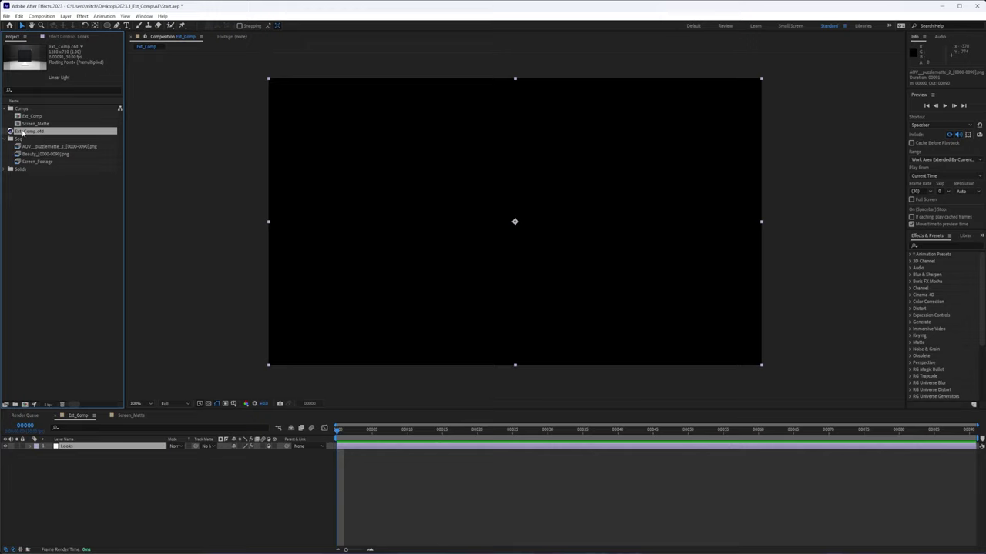
pyautogui.moveTo(23, 133); pyautogui.dragTo(176, 509)
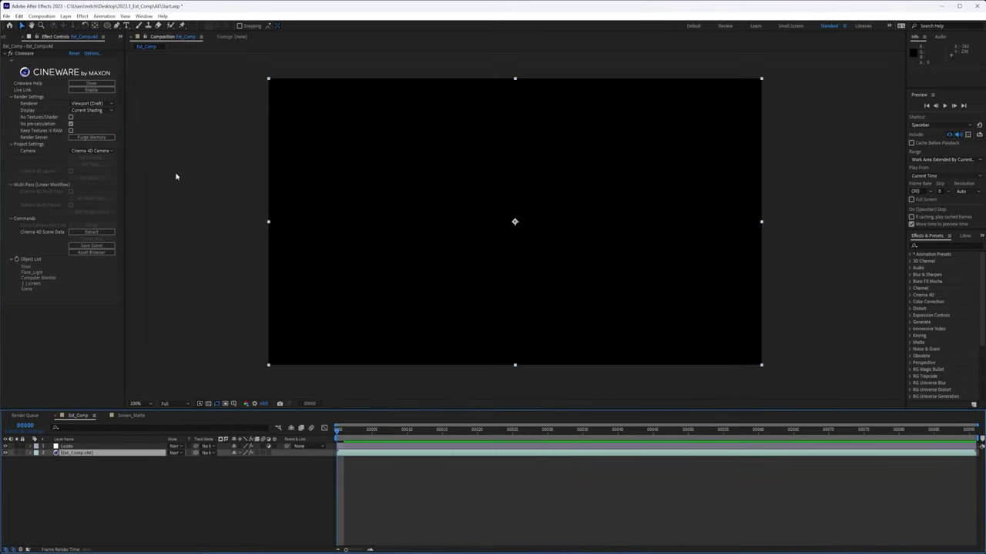
pyautogui.click(386, 429)
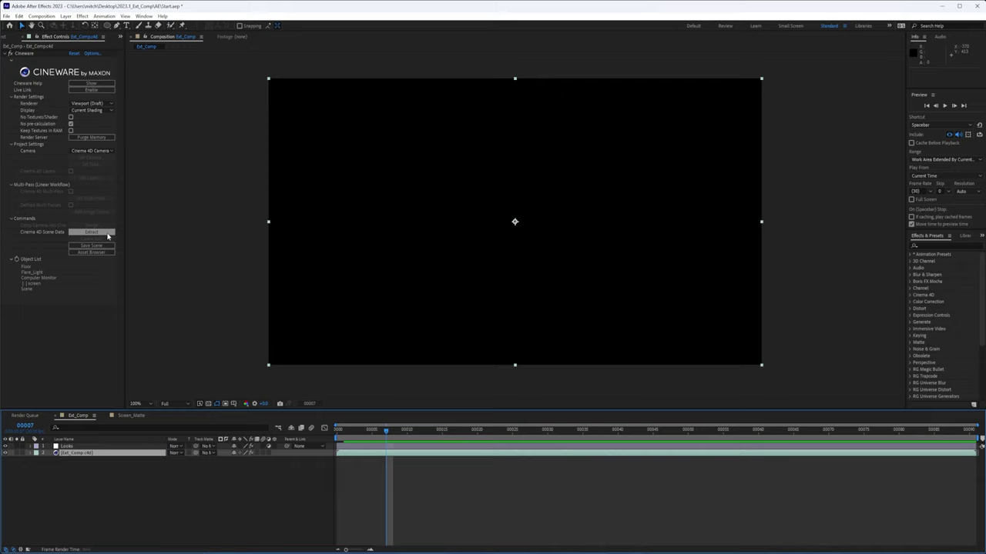
pyautogui.click(92, 235)
pyautogui.click(90, 233)
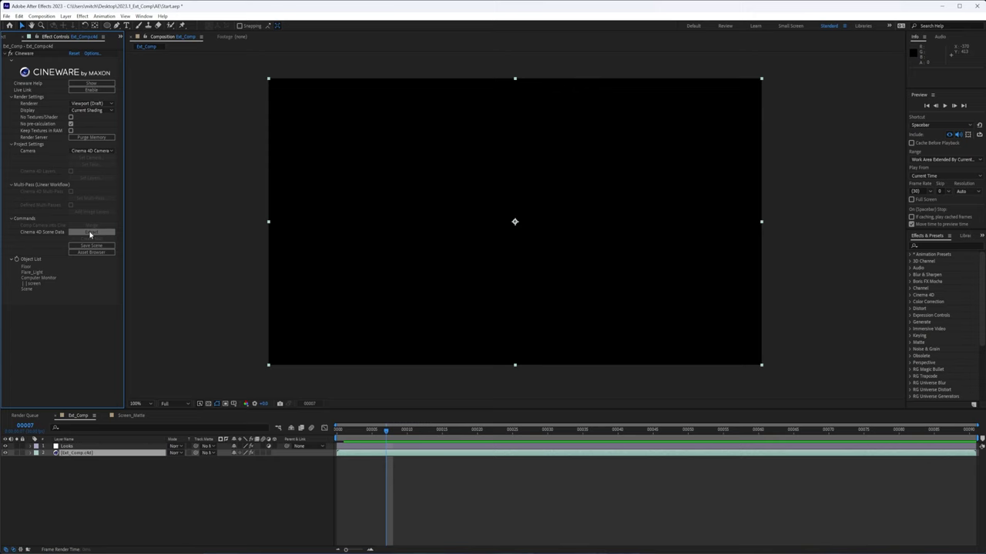
# - Delete the Ext_Comp.c4d layer from the composition
pyautogui.click(77, 496)
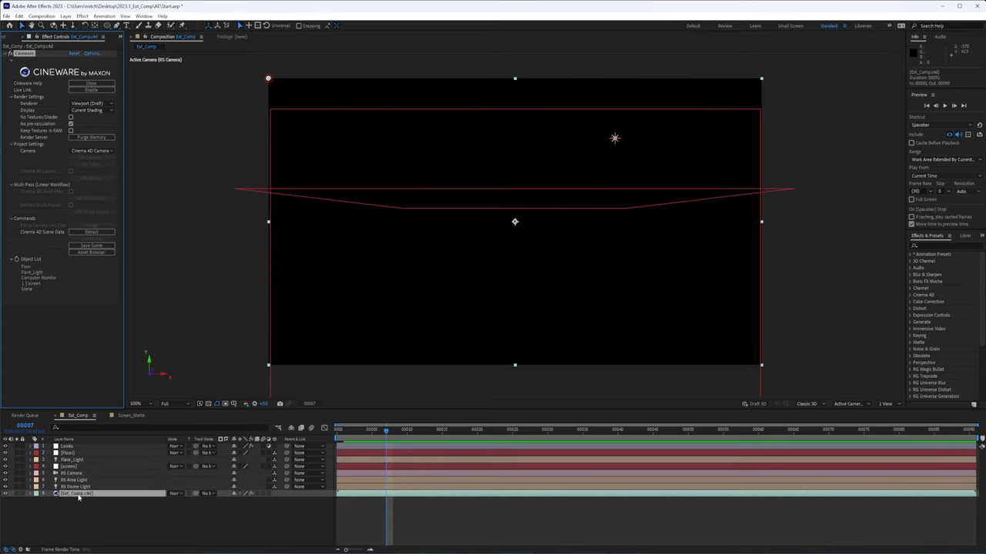
pyautogui.click(6, 494)
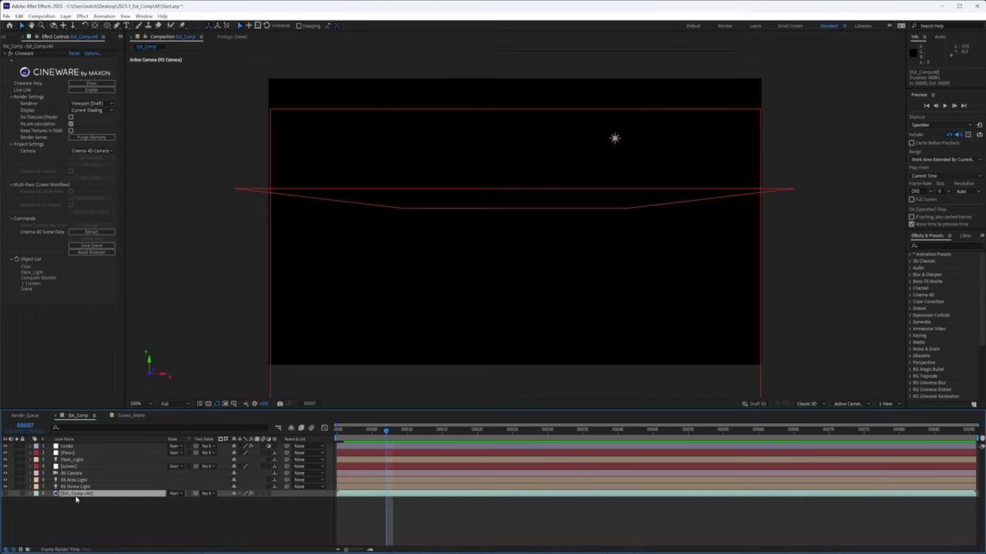
pyautogui.click(87, 91)
pyautogui.press('Delete')
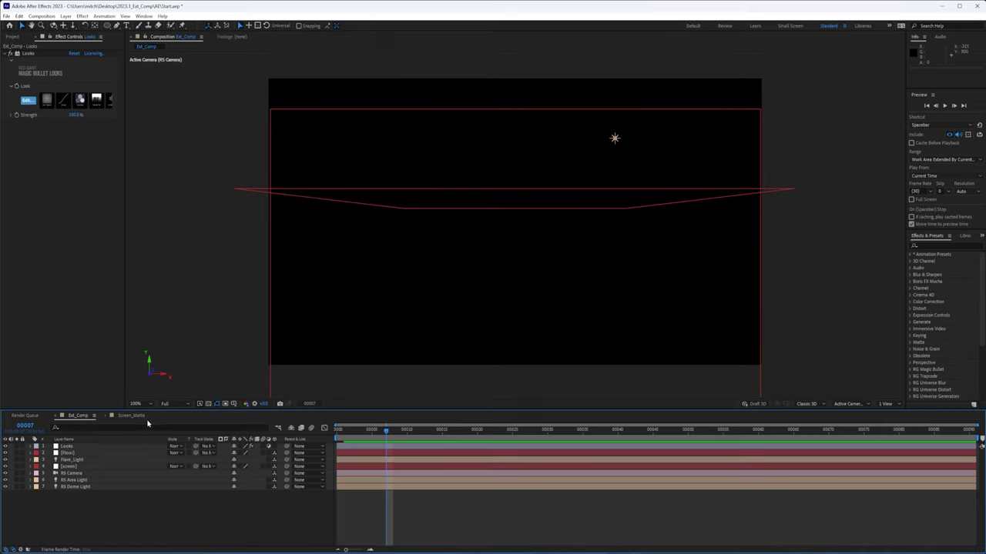
# - Rotate the Floor layer's Orientation so the plane lies flat
pyautogui.click(81, 447)
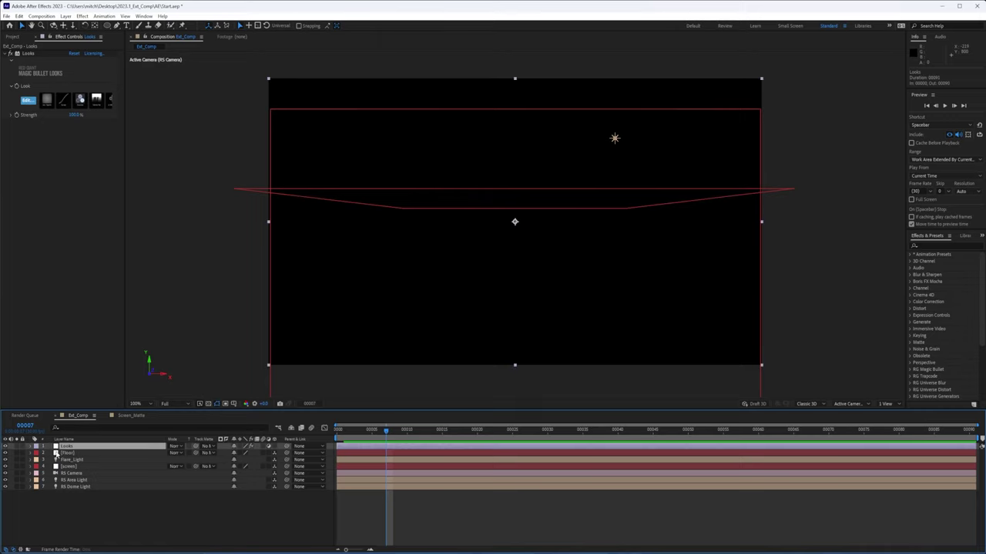
pyautogui.click(66, 454)
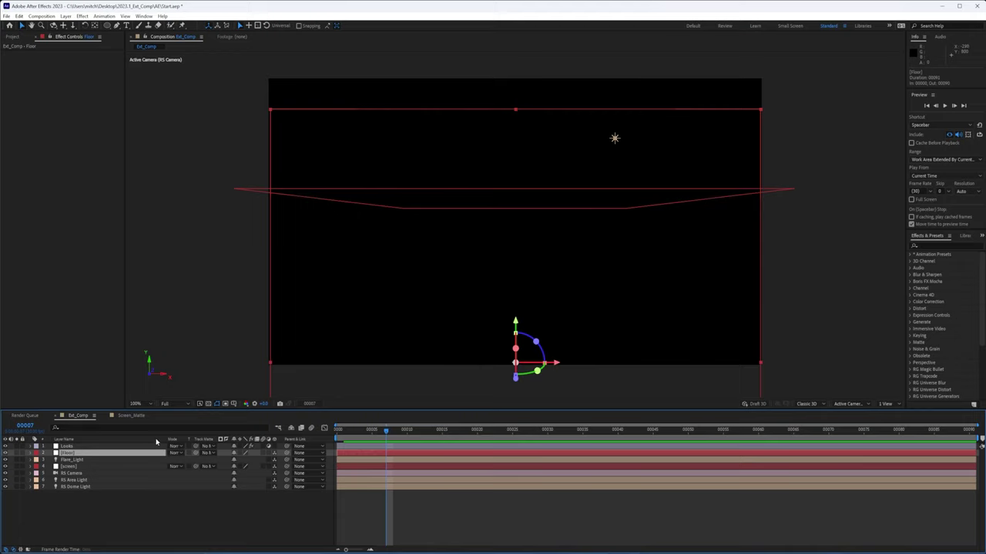
pyautogui.press('r')
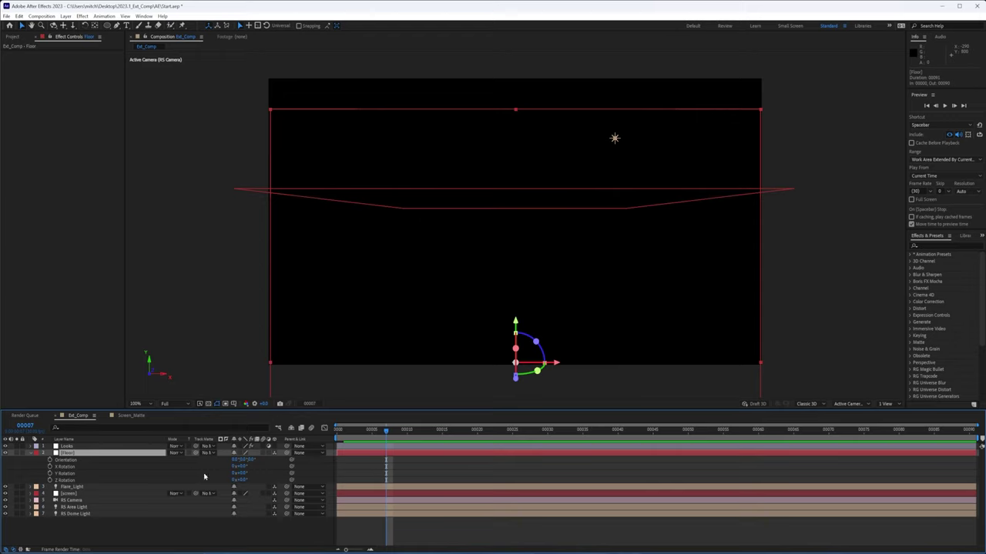
pyautogui.moveTo(236, 460); pyautogui.dragTo(214, 477)
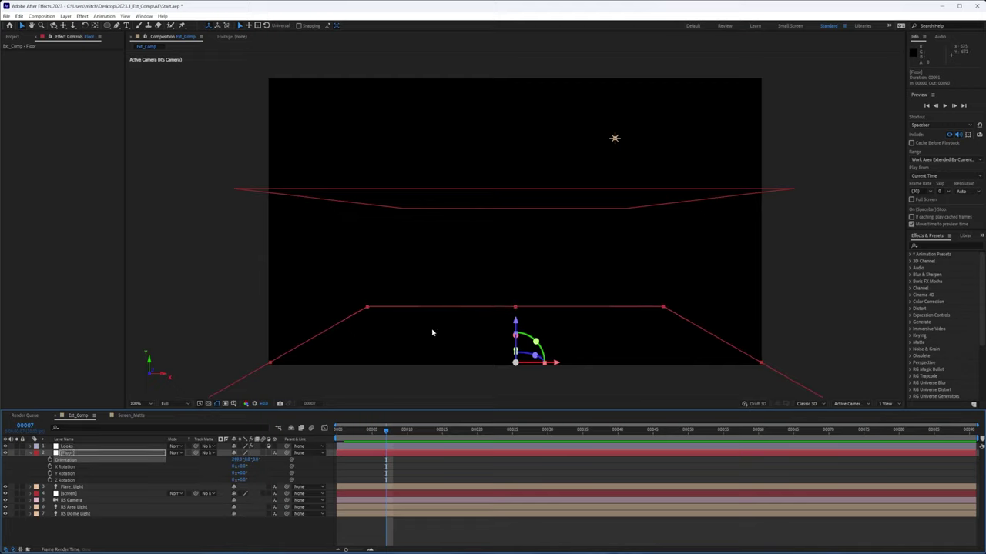
pyautogui.click(30, 453)
# - Reveal Flare_Light's Position keyframes and scrub to frame 36
pyautogui.click(77, 460)
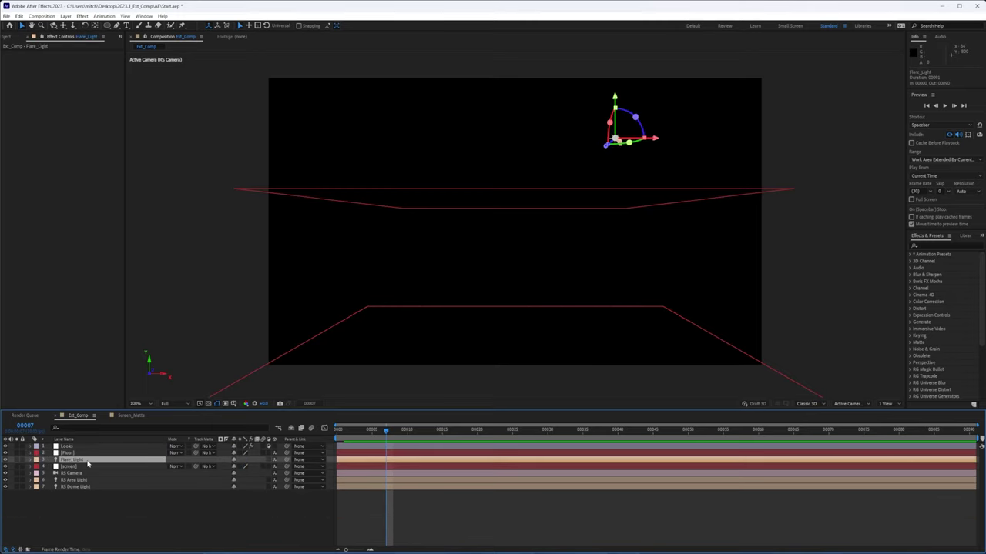
pyautogui.press('u')
pyautogui.moveTo(386, 433)
pyautogui.mouseDown()
pyautogui.moveTo(858, 434)
pyautogui.moveTo(400, 433)
pyautogui.mouseUp()
pyautogui.click(590, 433)
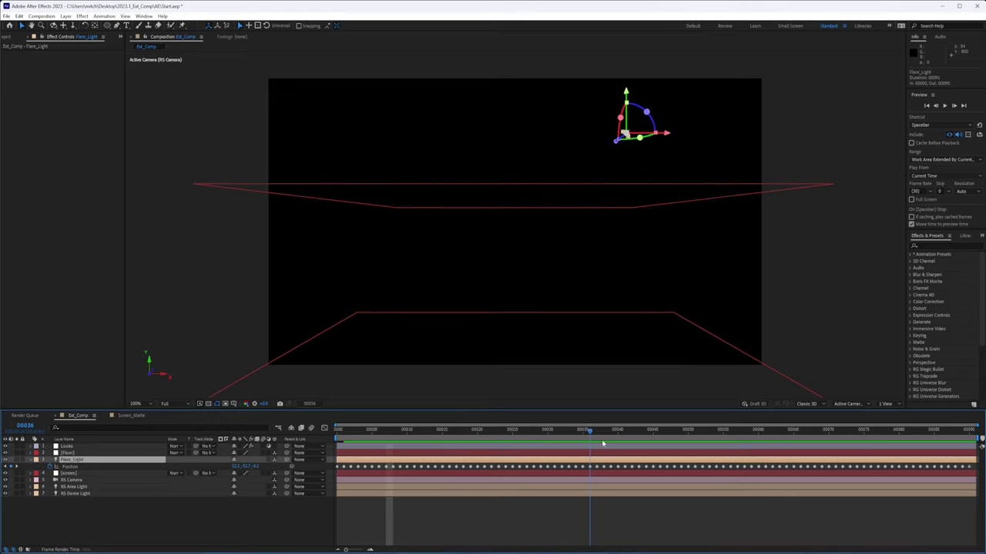
# - Zoom in on the light, follow its movement to frame 54, then reset the view to 100%
pyautogui.press('.')
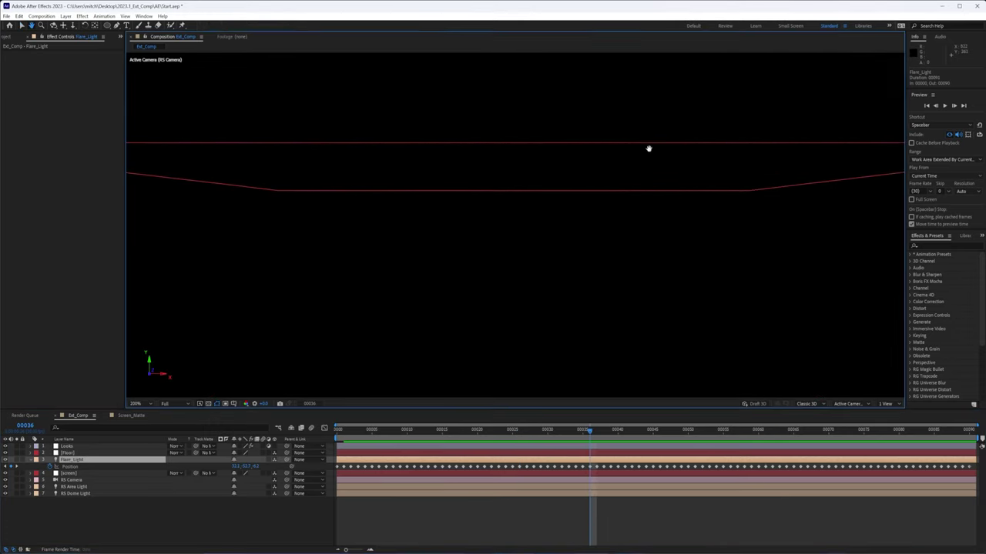
pyautogui.moveTo(649, 148); pyautogui.dragTo(524, 365)
pyautogui.scroll(1, 524, 368)
pyautogui.scroll(1, 610, 276)
pyautogui.press('v')
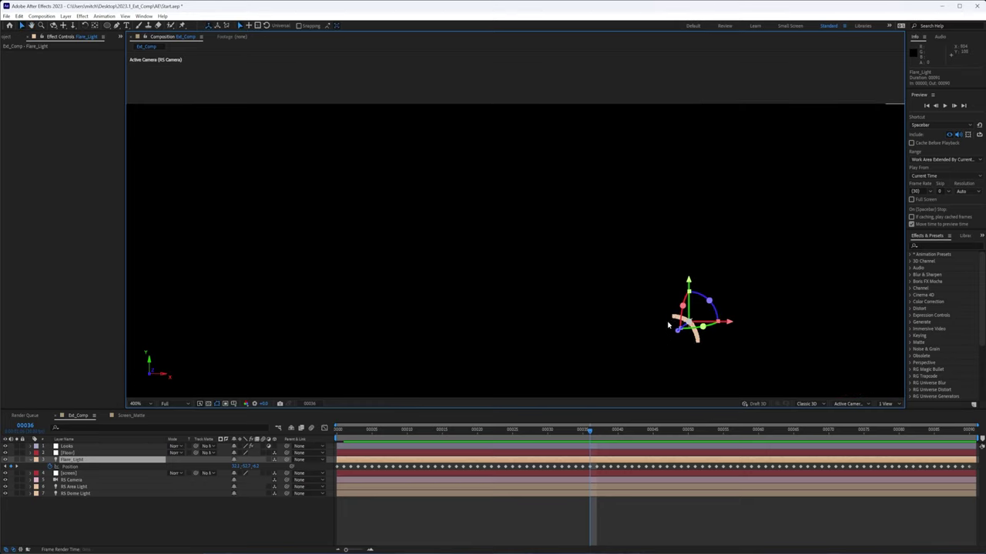
pyautogui.moveTo(593, 433); pyautogui.dragTo(387, 444)
pyautogui.click(143, 407)
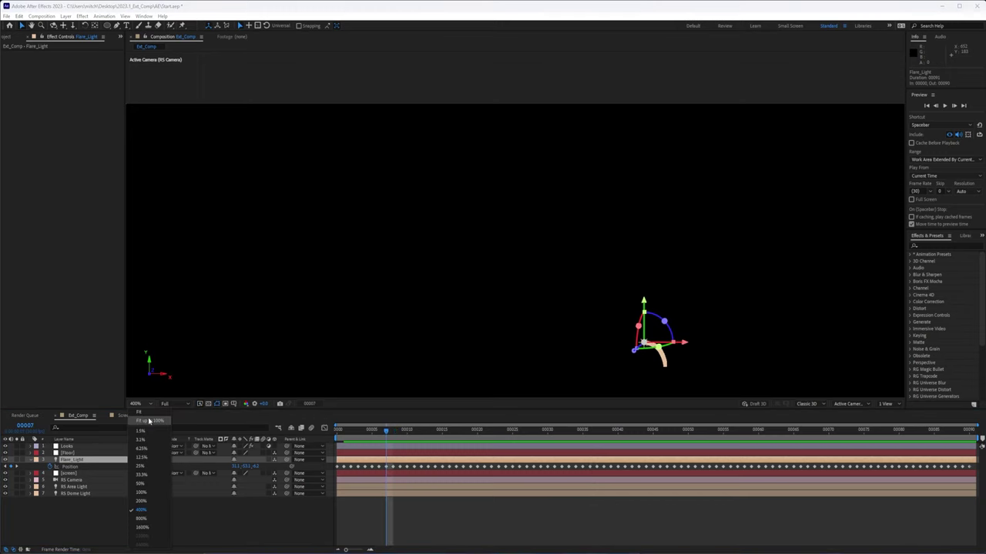
pyautogui.click(150, 436)
# - Set the [screen] layer's X Rotation to 90°
pyautogui.click(77, 474)
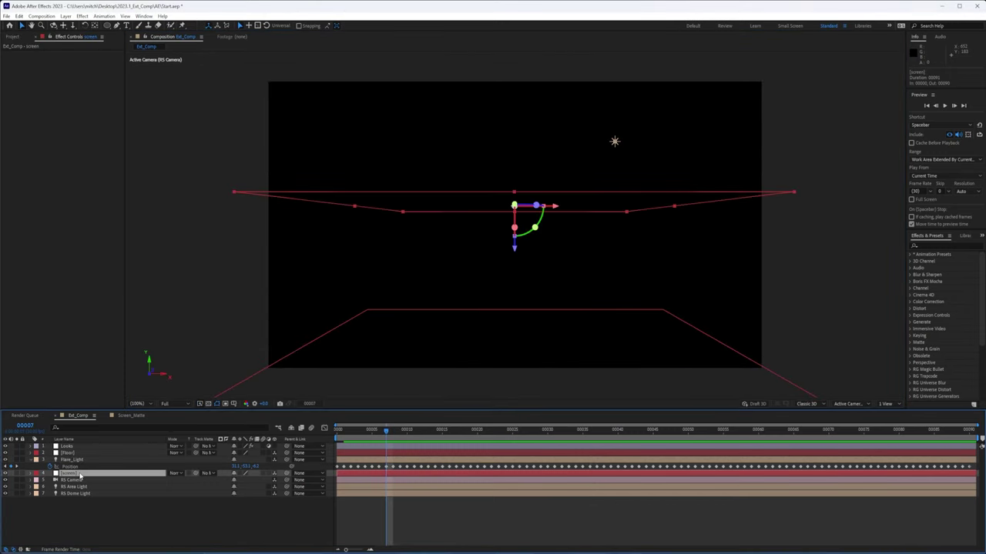
pyautogui.press('r')
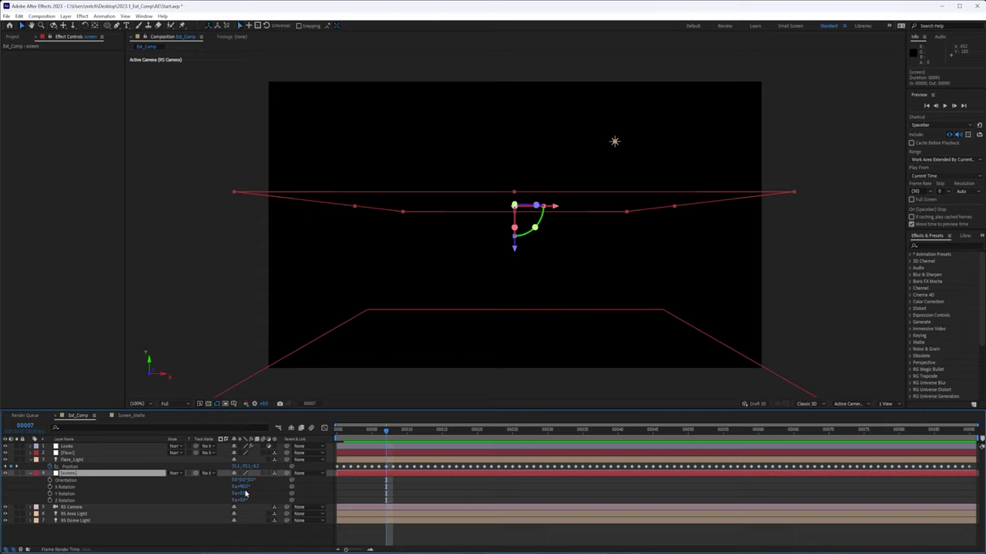
pyautogui.click(245, 487)
pyautogui.write('90')
pyautogui.press('Return')
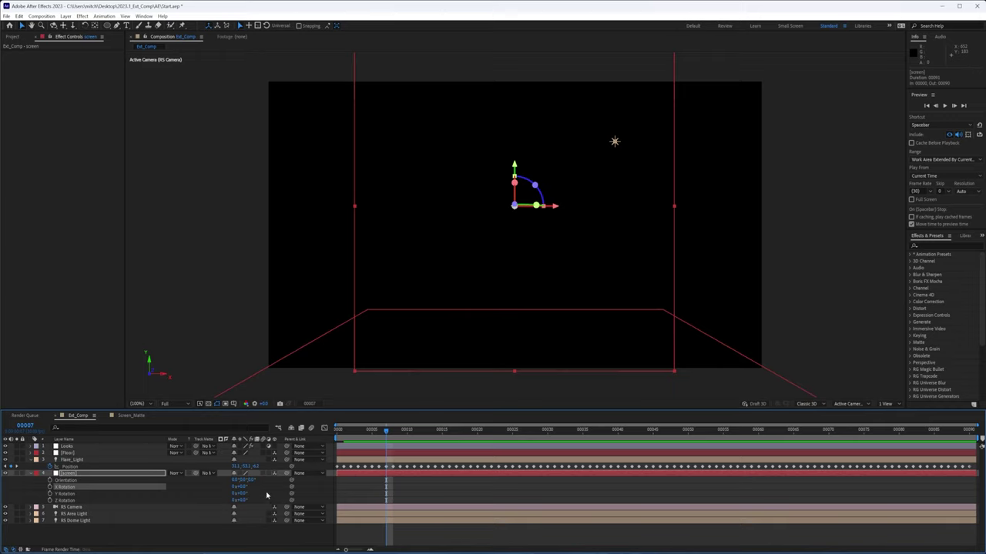
pyautogui.click(32, 474)
# - Scrub through RS Camera's Position animation, then select the RS Area Light layer
pyautogui.click(70, 480)
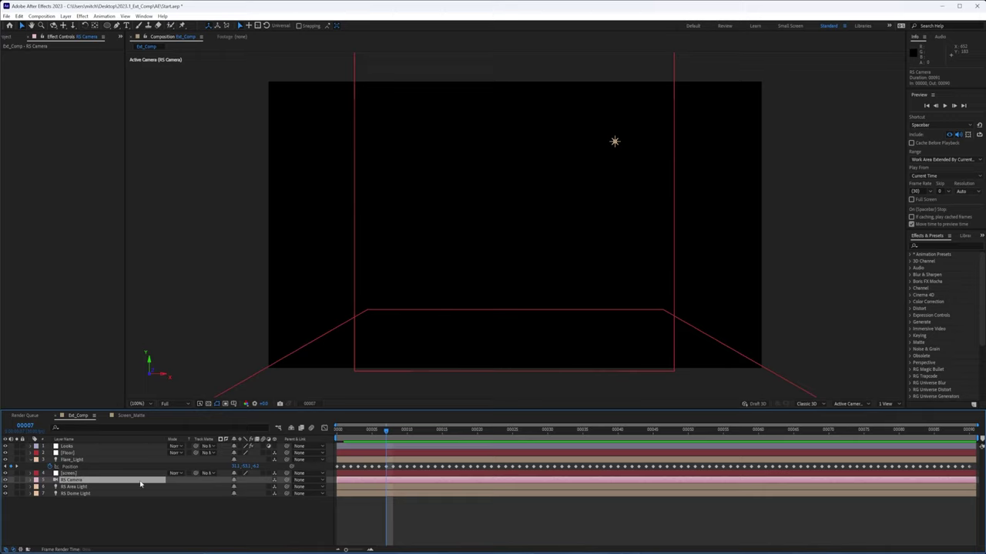
pyautogui.press('u')
pyautogui.press('u')
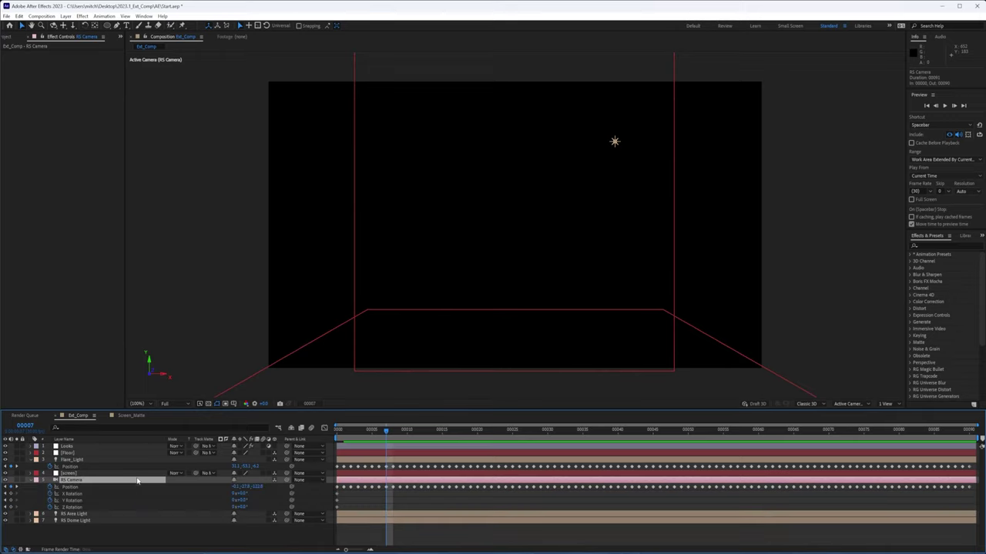
pyautogui.moveTo(403, 433); pyautogui.dragTo(358, 433)
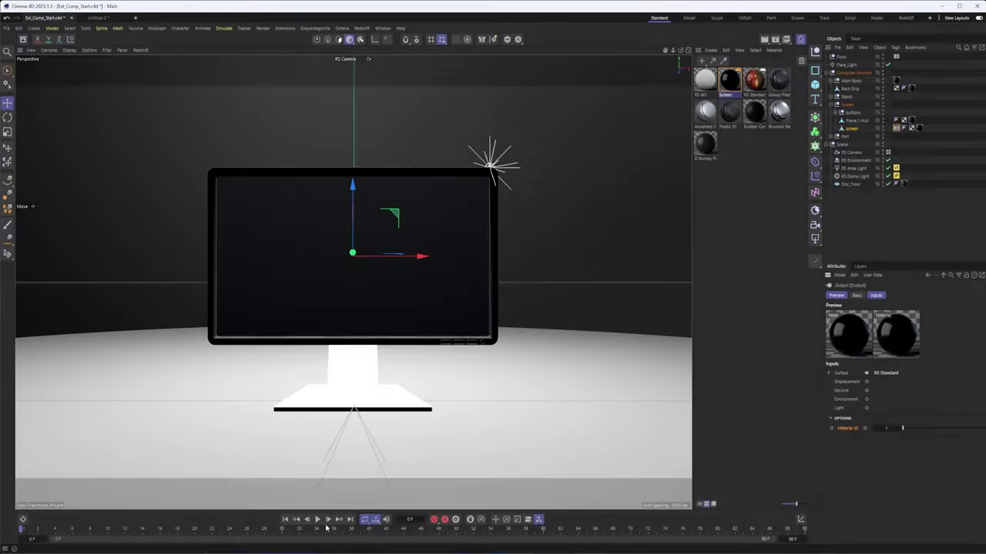
pyautogui.moveTo(326, 529); pyautogui.dragTo(108, 530)
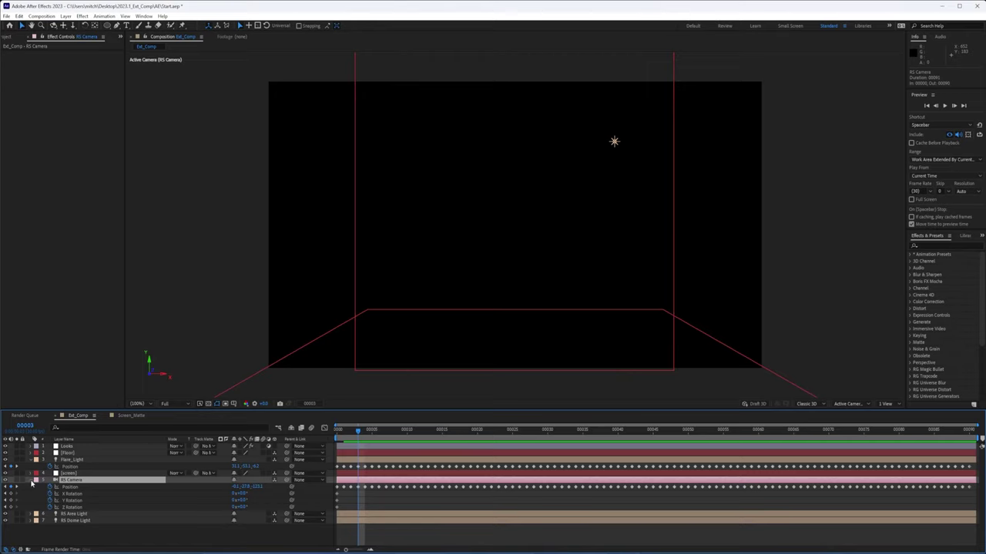
pyautogui.click(30, 480)
pyautogui.click(85, 489)
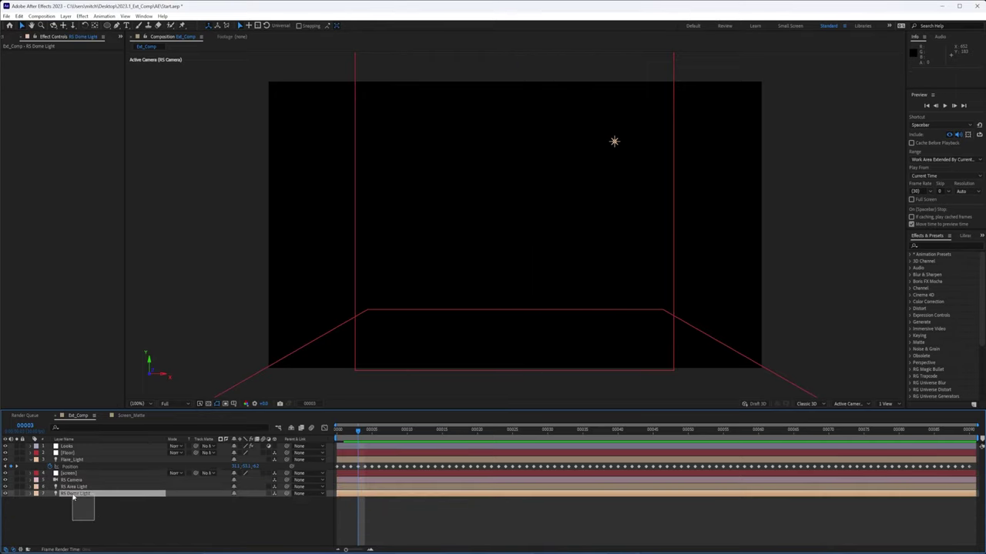
# - Delete the RS Area Light and RS Dome Light layers and inspect Flare_Light
pyautogui.keyDown('shift'); pyautogui.click(78, 493); pyautogui.keyUp('shift')
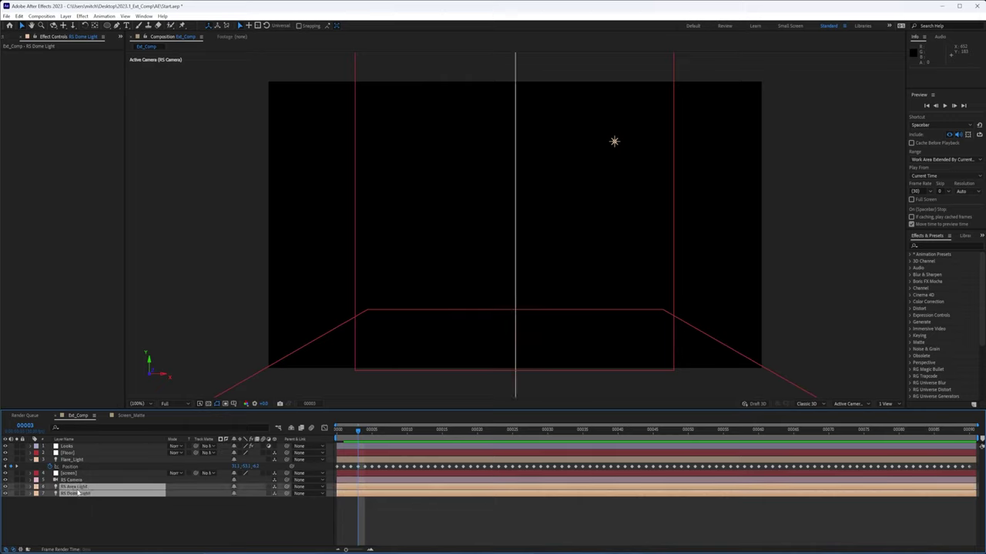
pyautogui.press('Delete')
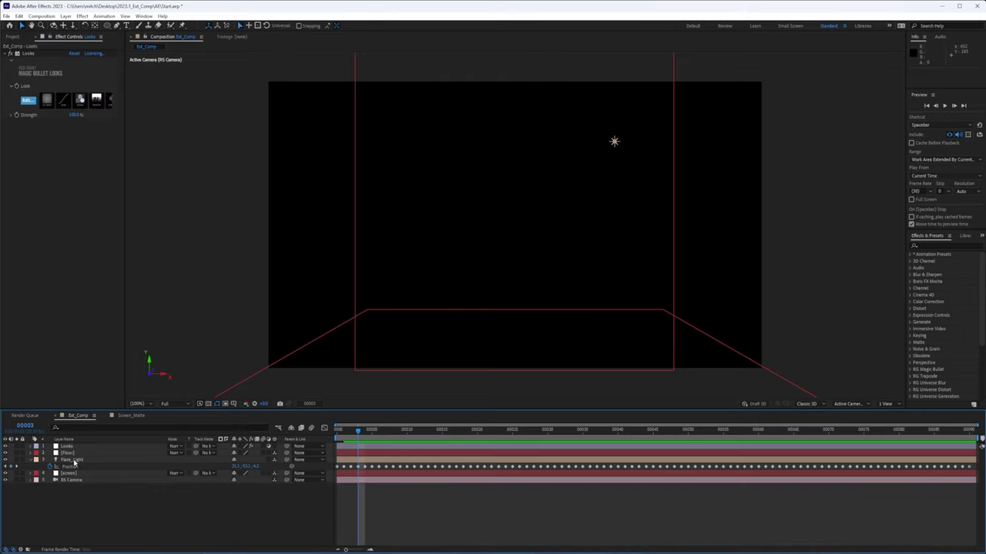
pyautogui.click(74, 460)
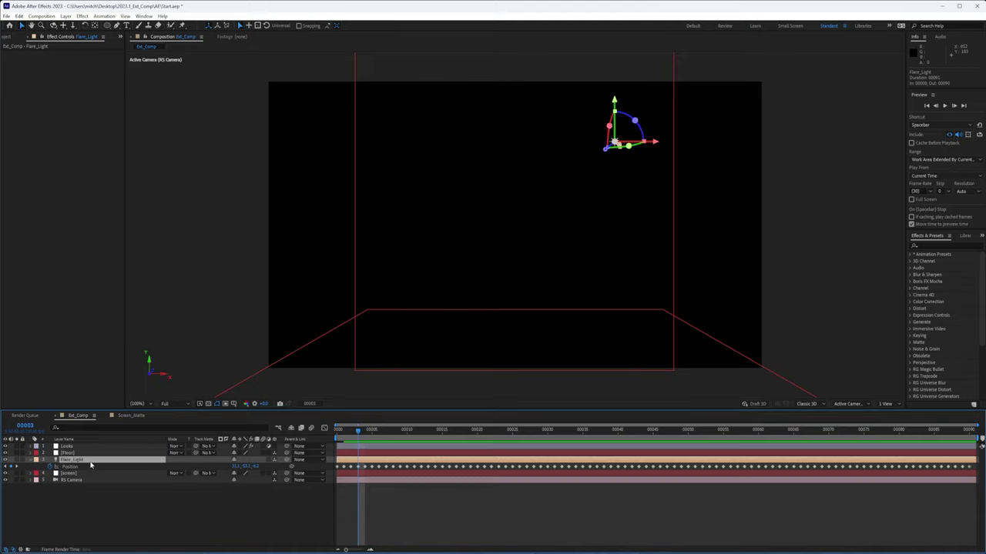
pyautogui.click(77, 521)
pyautogui.click(79, 464)
# - Check the Looks layer's effect, collapse Flare_Light's Position, and show the Project panel
pyautogui.click(79, 453)
pyautogui.click(80, 446)
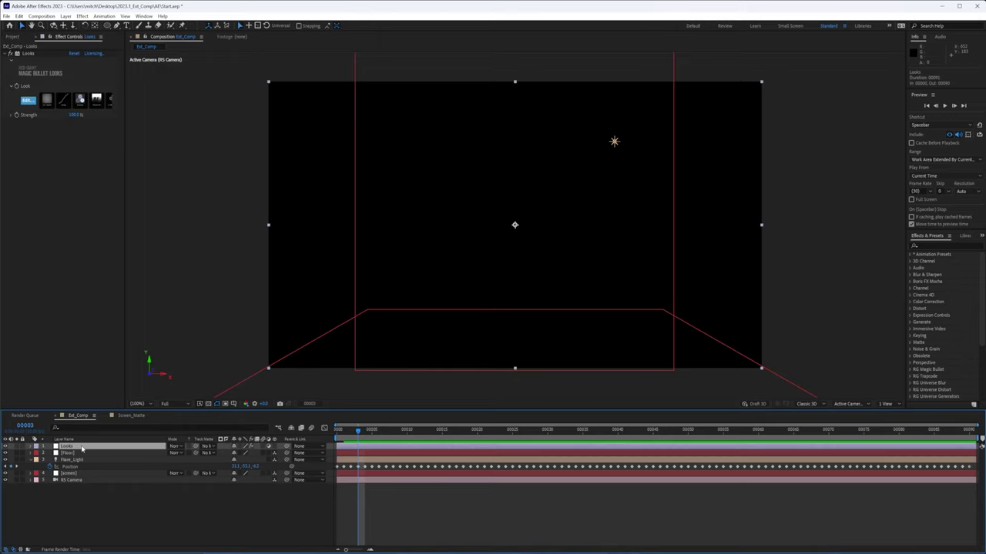
pyautogui.click(82, 459)
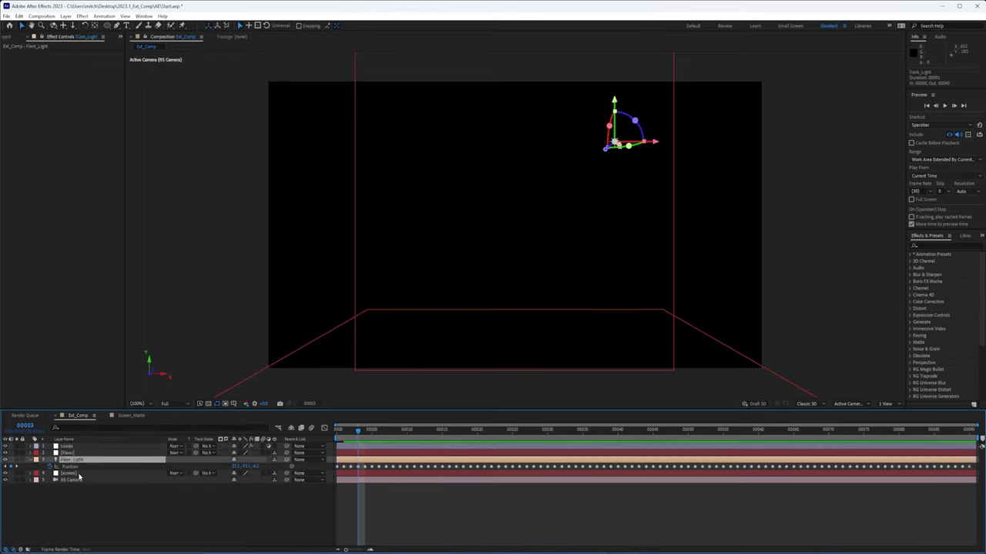
pyautogui.click(31, 460)
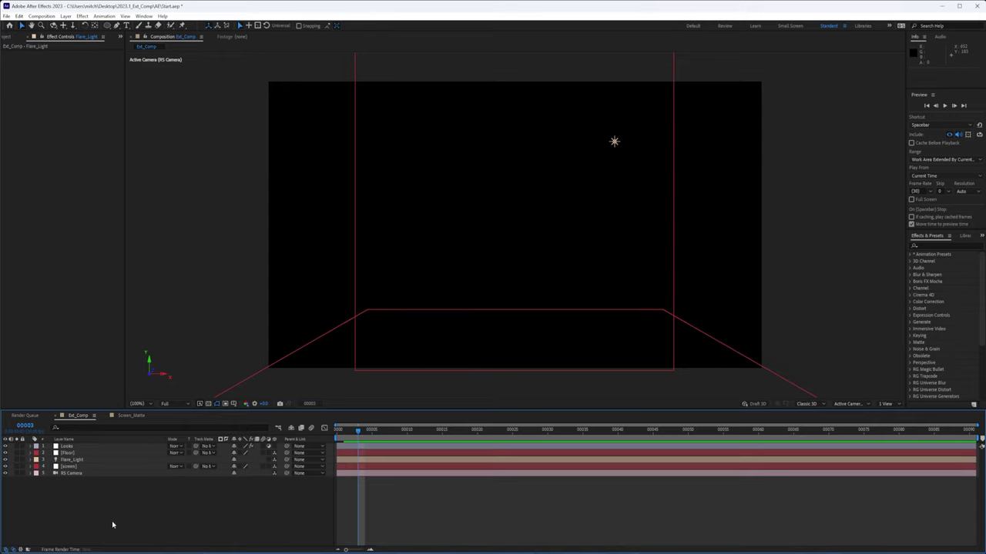
pyautogui.click(12, 36)
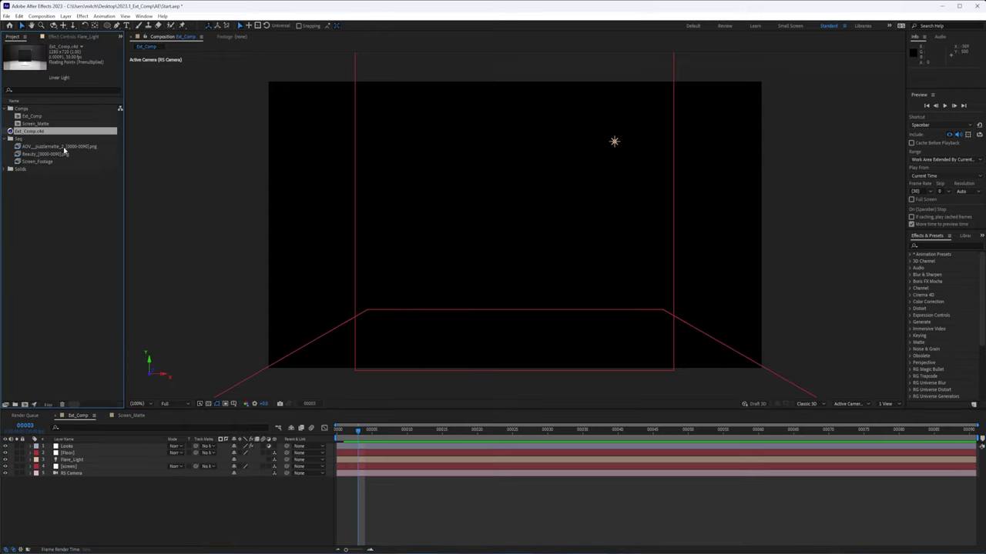
# - Add the Beauty_[0000-0090].png sequence to Ext_Comp and set Floor's Orientation to lie flat
pyautogui.moveTo(44, 154); pyautogui.dragTo(121, 506)
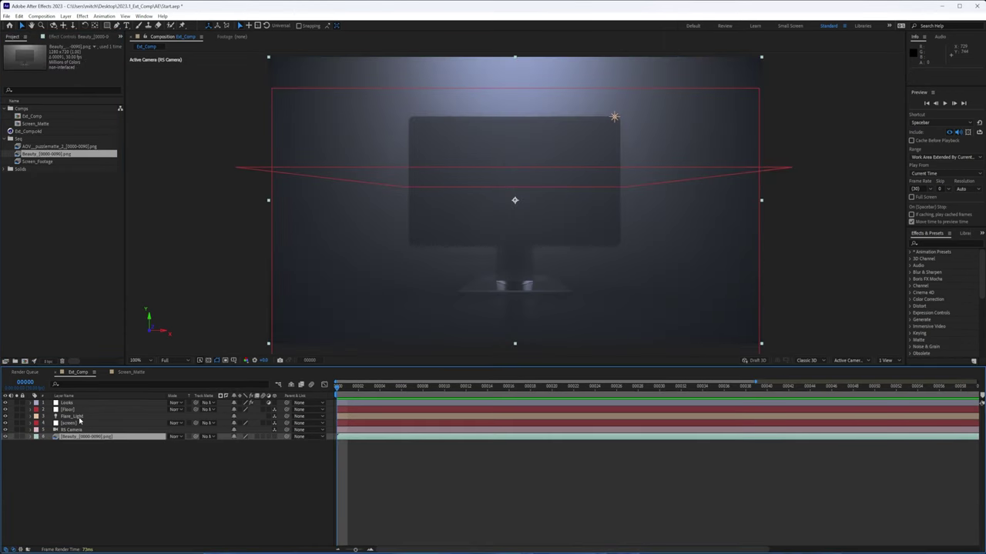
pyautogui.click(82, 410)
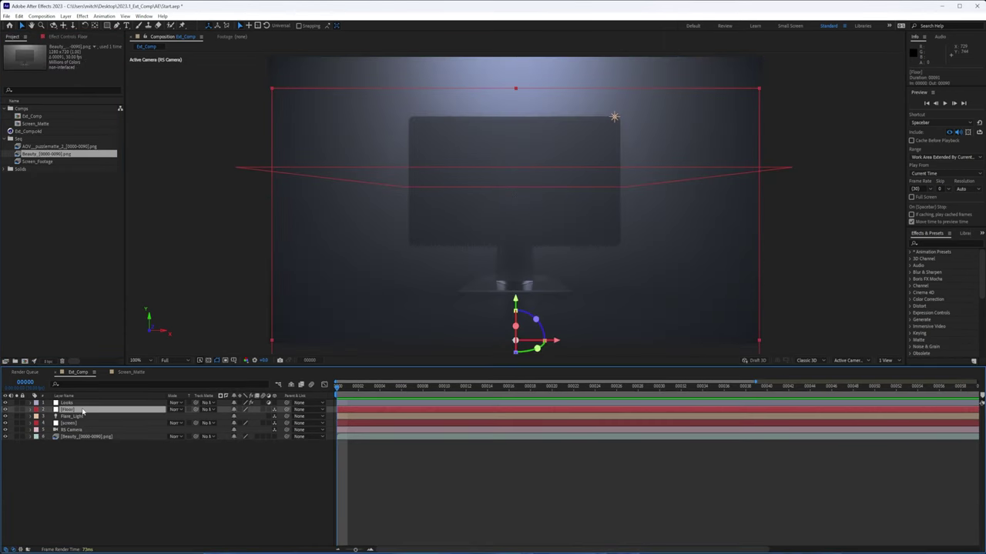
pyautogui.press('r')
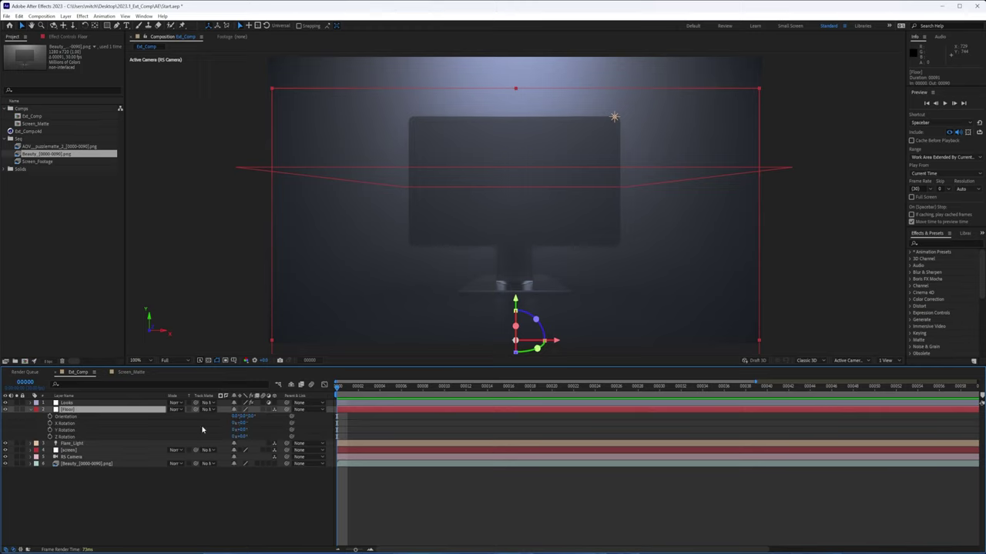
pyautogui.moveTo(240, 416); pyautogui.dragTo(261, 420)
pyautogui.click(235, 416)
pyautogui.press('Return')
# - Set the screen layer's X Rotation to 90° and collapse its properties
pyautogui.click(31, 409)
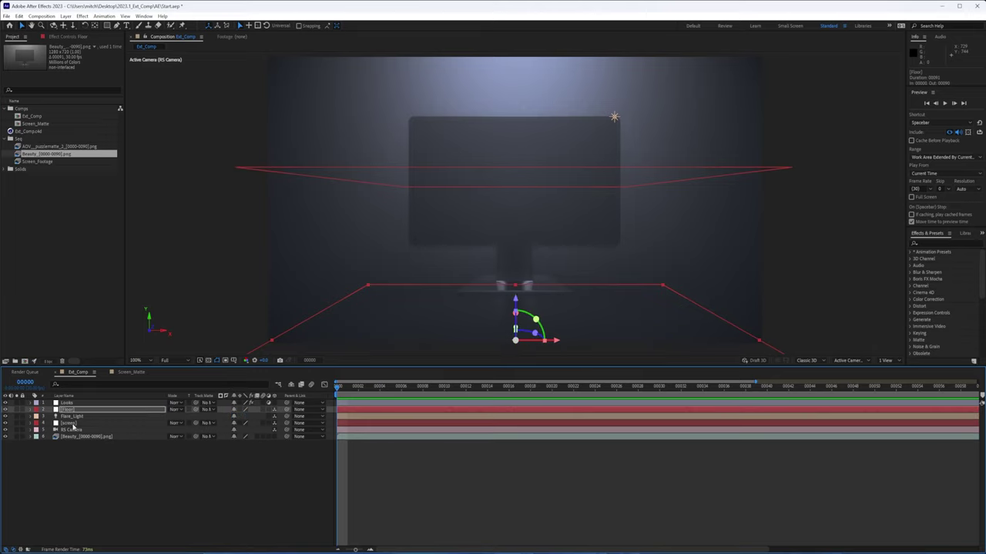
pyautogui.click(79, 424)
pyautogui.press('r')
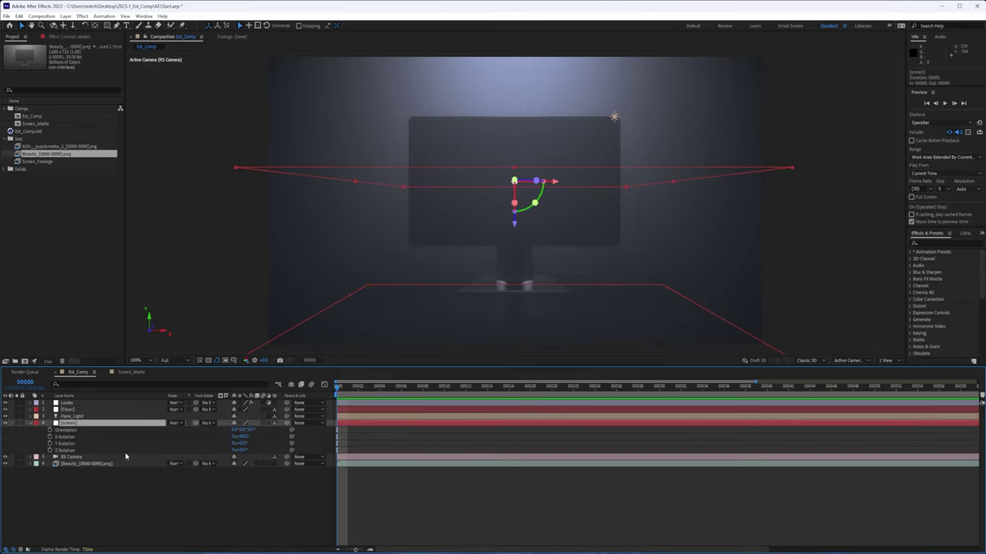
pyautogui.click(242, 436)
pyautogui.write('90')
pyautogui.press('Return')
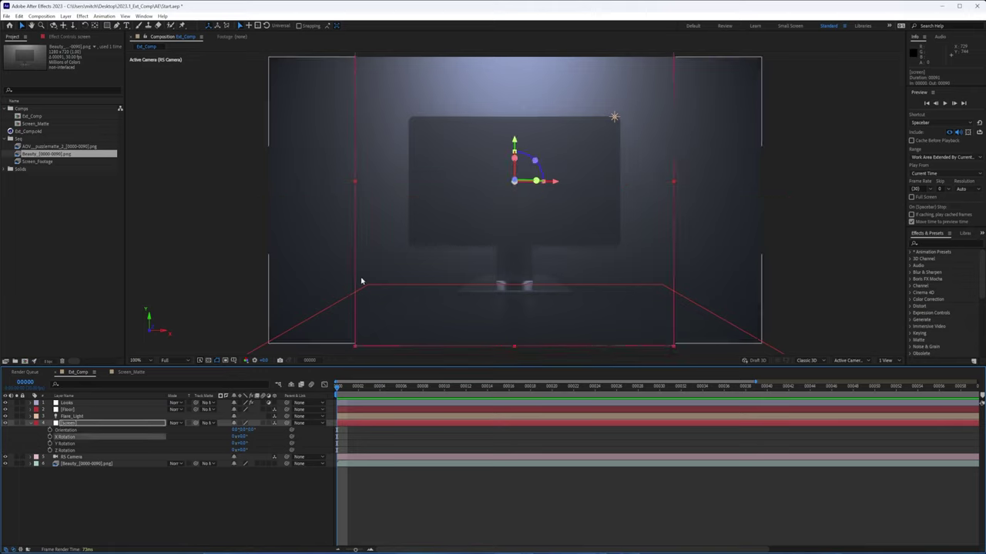
pyautogui.click(436, 475)
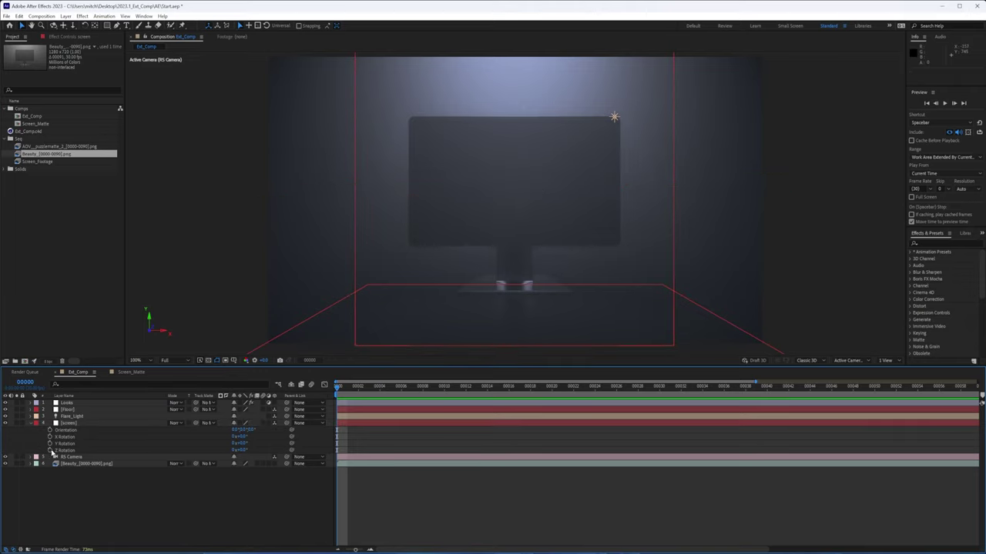
pyautogui.click(30, 423)
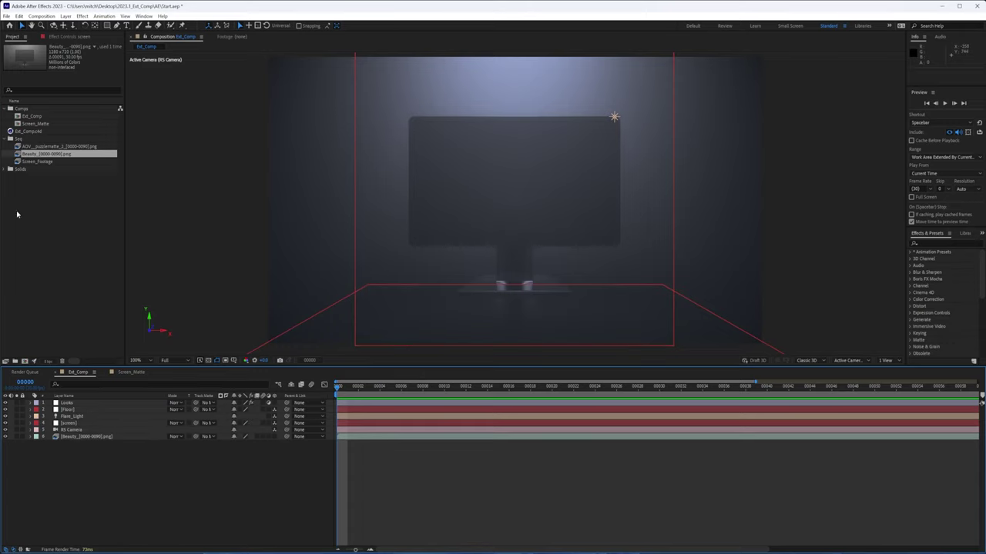
# - Add Screen_Footage to the composition and parent it to the [screen] layer
pyautogui.click(38, 161)
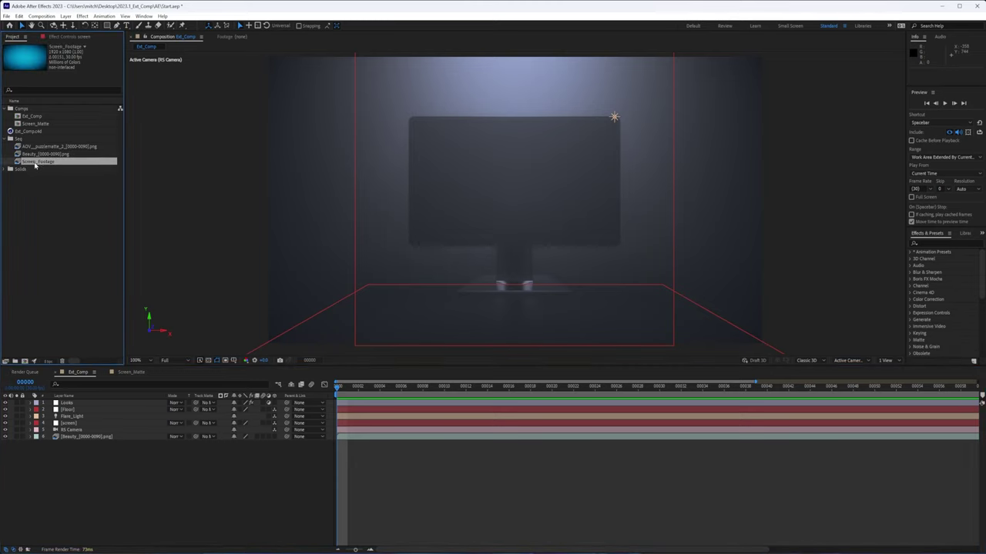
pyautogui.moveTo(103, 309); pyautogui.dragTo(102, 425)
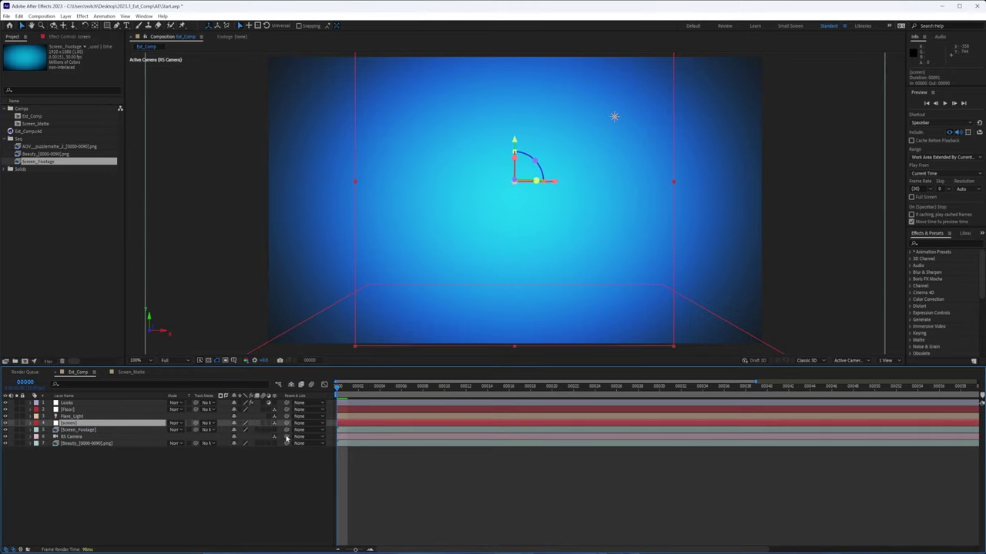
pyautogui.moveTo(286, 430); pyautogui.dragTo(90, 426)
# - Make Screen_Footage a 3D layer at Position 0,0,0 and expand its Material Options
pyautogui.click(86, 430)
pyautogui.press('p')
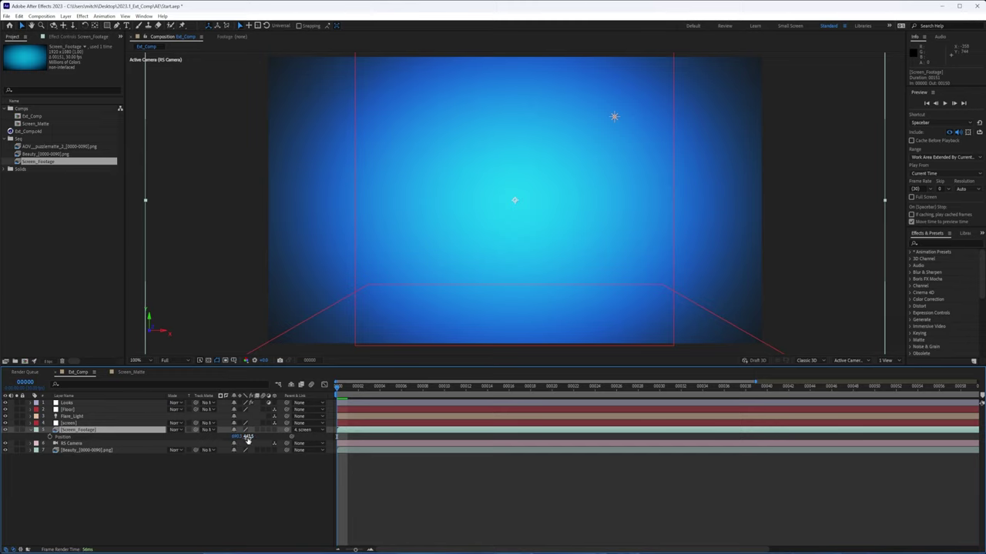
pyautogui.click(275, 430)
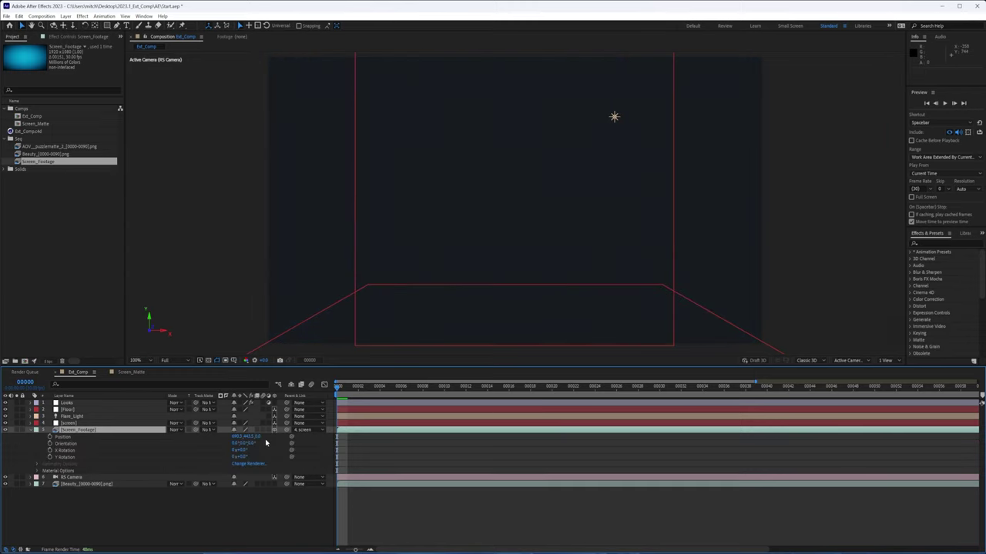
pyautogui.click(239, 437)
pyautogui.write('0')
pyautogui.press('Tab')
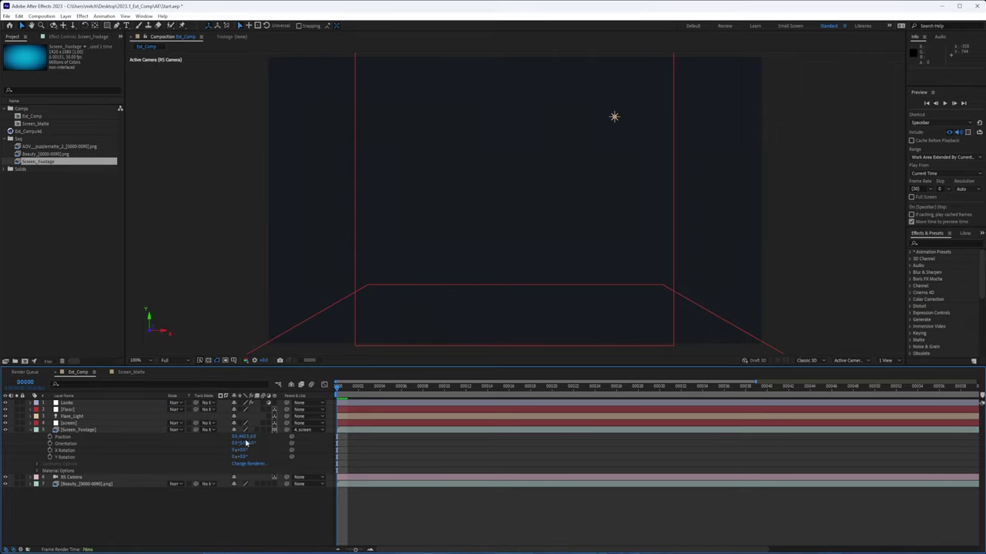
pyautogui.write('0')
pyautogui.press('Return')
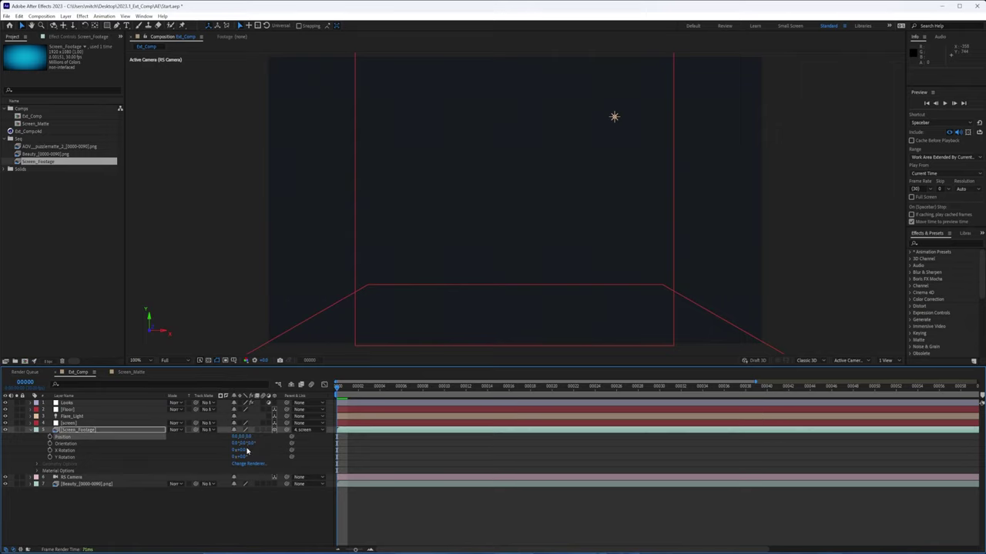
pyautogui.click(255, 519)
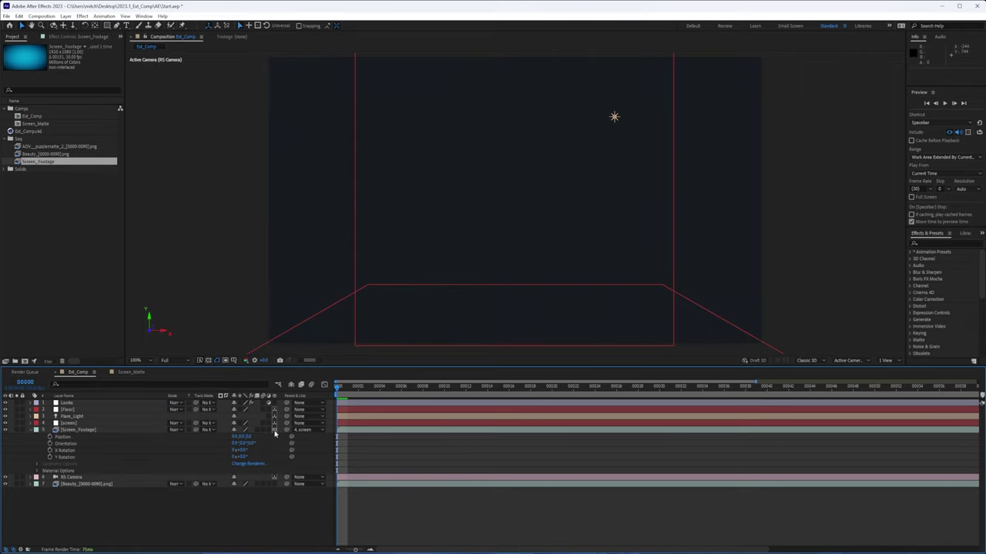
pyautogui.click(37, 471)
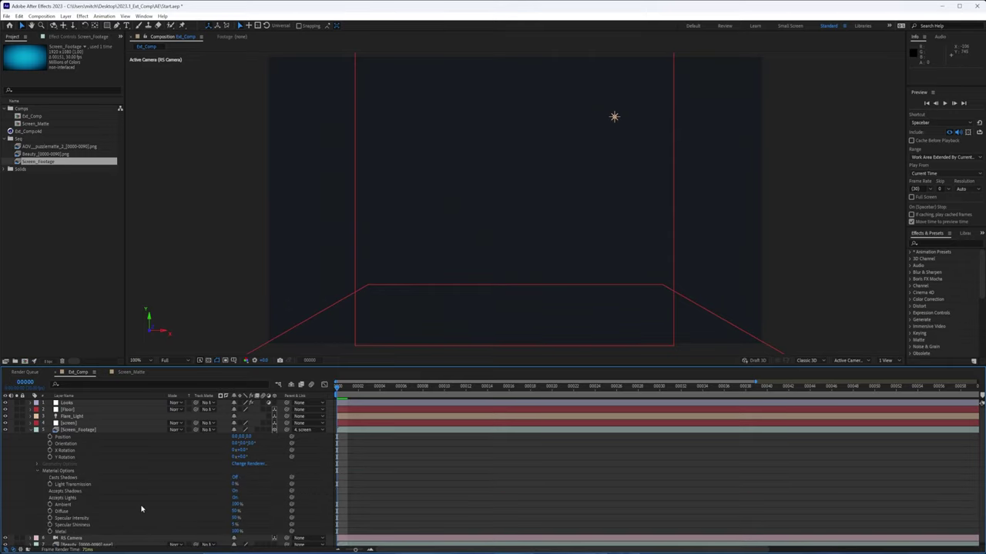
# - Turn off Accepts Lights for the Screen_Footage layer
pyautogui.click(85, 418)
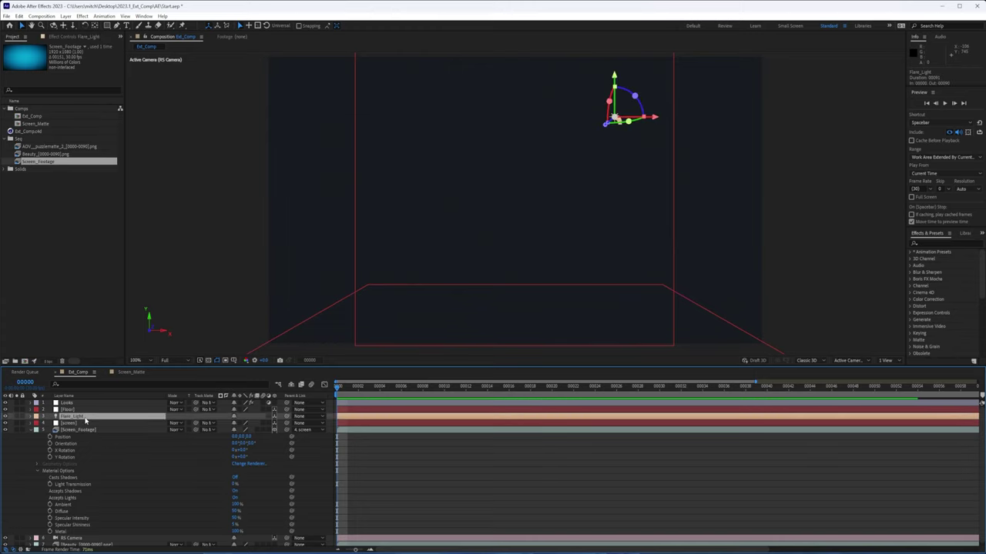
pyautogui.click(68, 498)
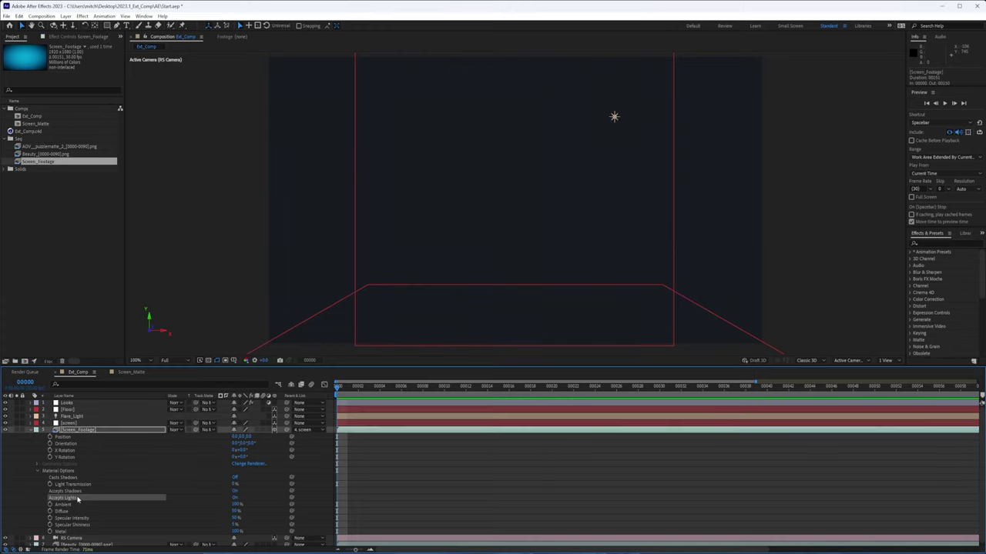
pyautogui.click(235, 498)
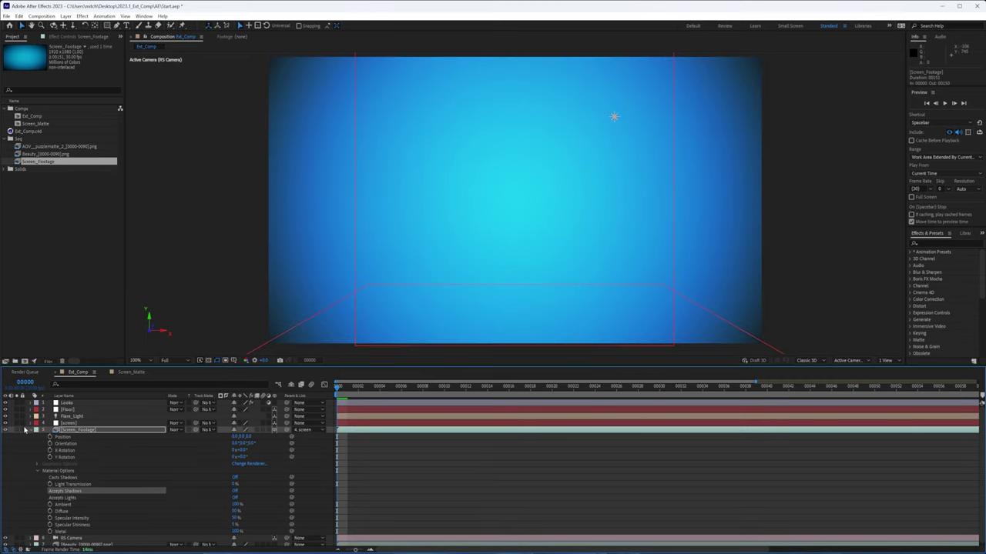
pyautogui.click(32, 431)
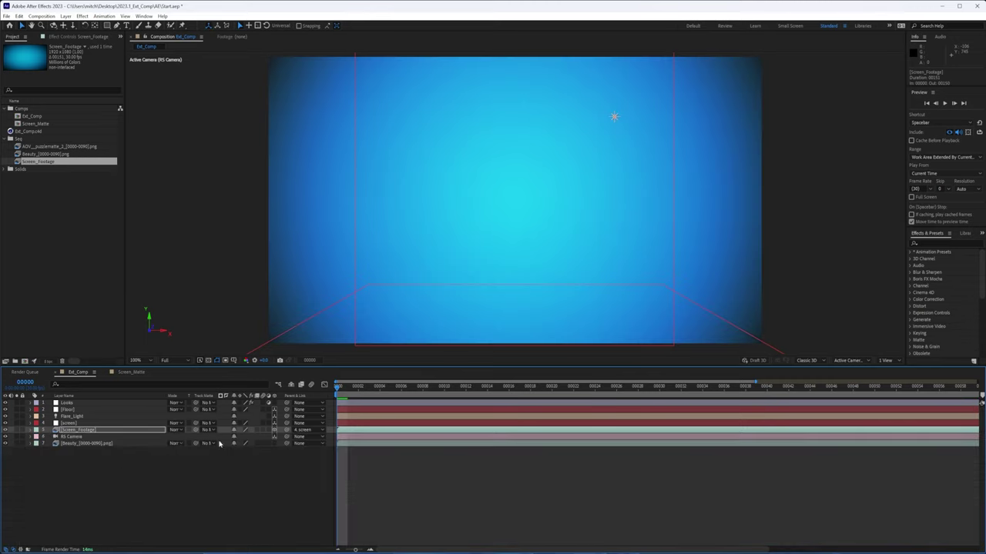
# - Scale Screen_Footage to 50% and nudge it slightly to the right
pyautogui.press('s')
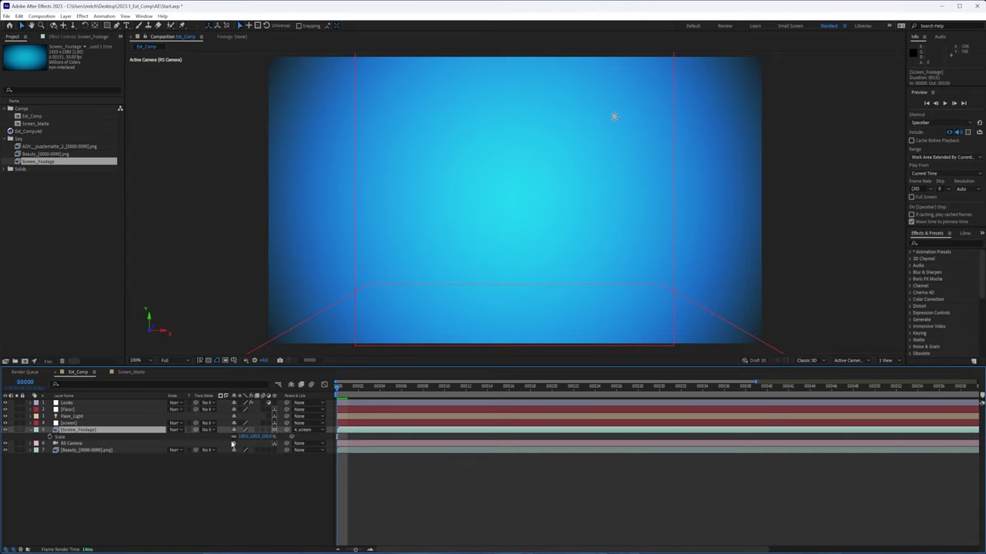
pyautogui.moveTo(243, 438); pyautogui.dragTo(235, 437)
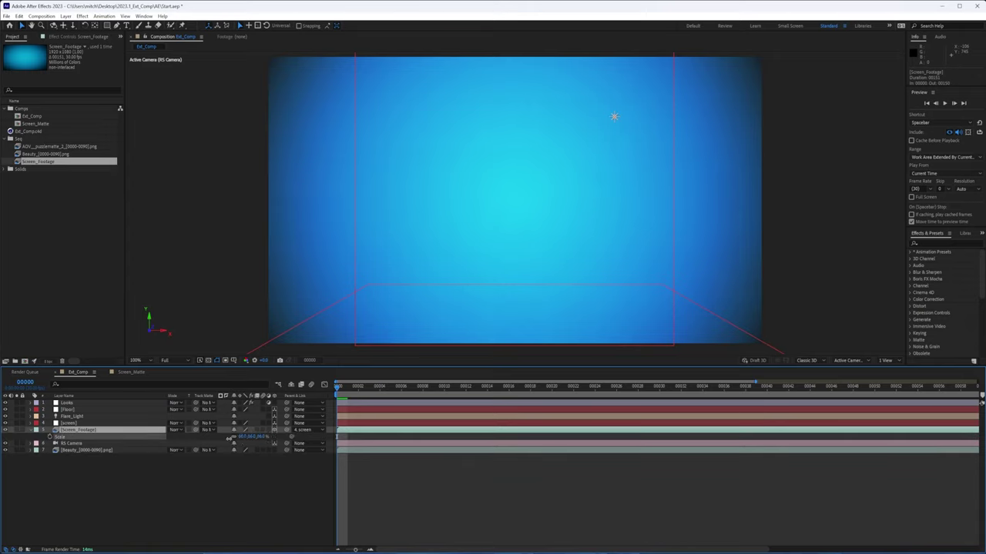
pyautogui.press('Return')
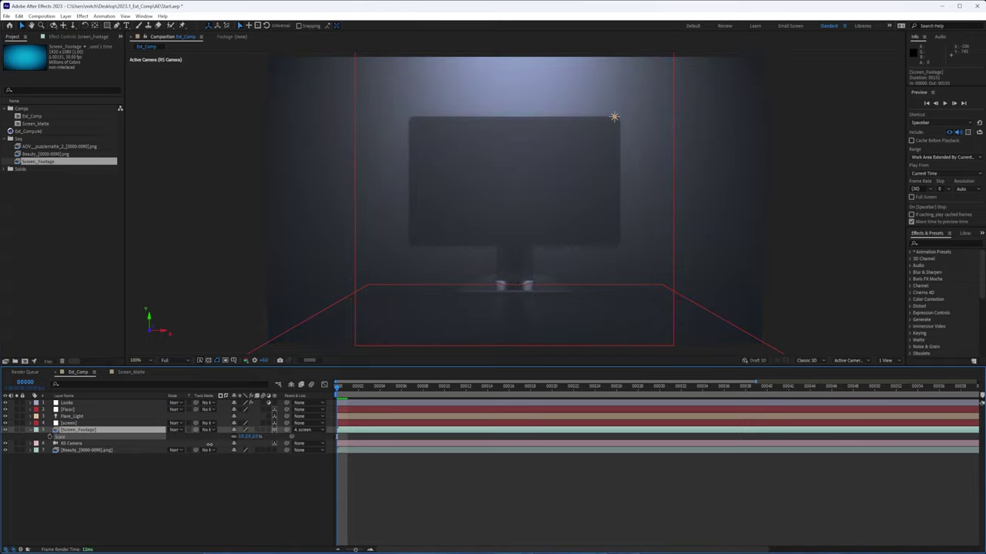
pyautogui.press(',')
pyautogui.press(',')
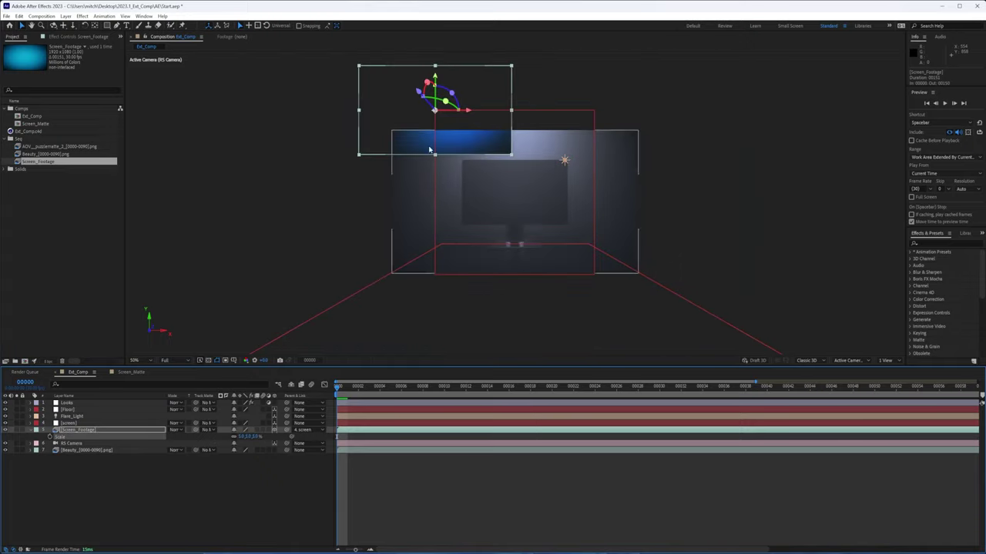
pyautogui.click(462, 131)
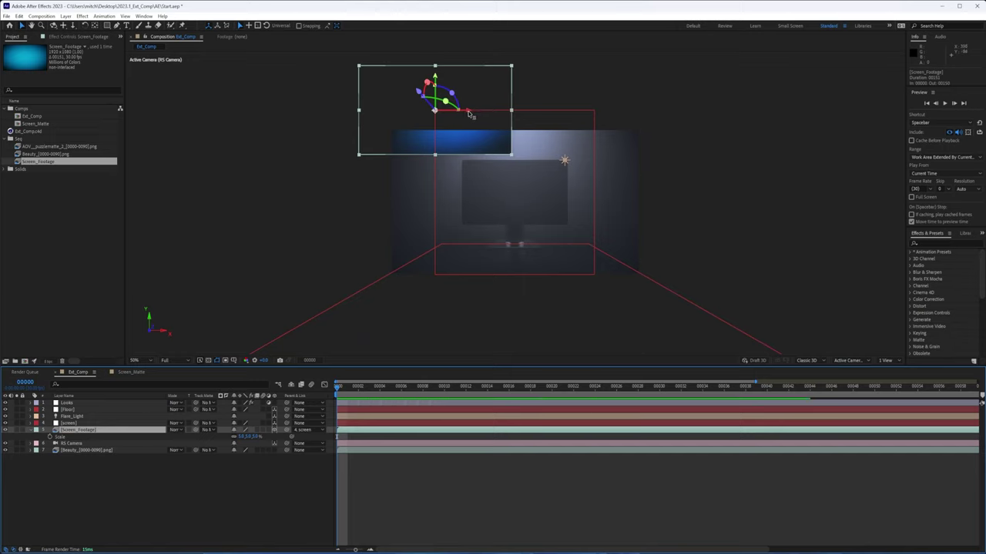
pyautogui.moveTo(472, 115); pyautogui.dragTo(549, 123)
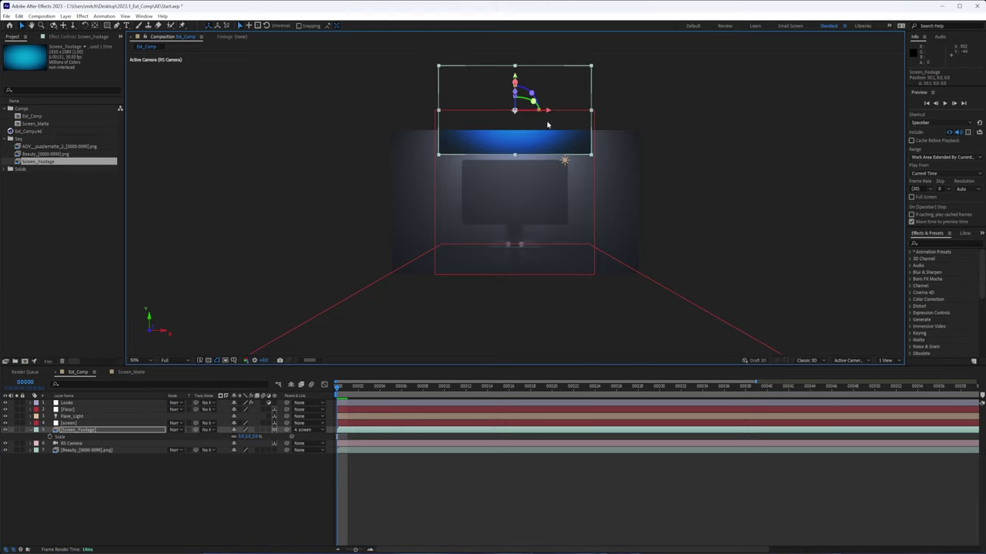
# - Move Screen_Footage's Position down onto the monitor and view the comp at 100%
pyautogui.click(81, 431)
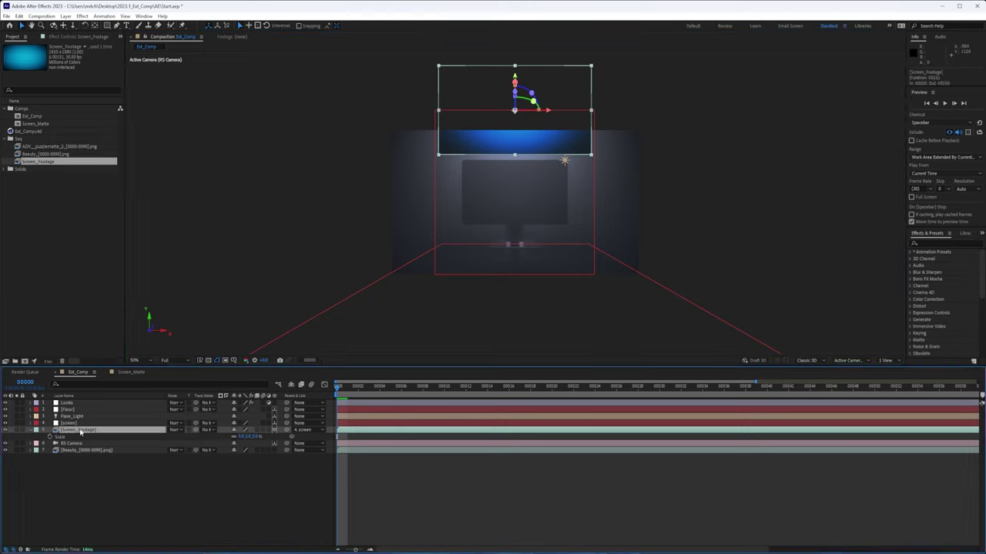
pyautogui.press('p')
pyautogui.moveTo(245, 437); pyautogui.dragTo(291, 432)
pyautogui.press('/')
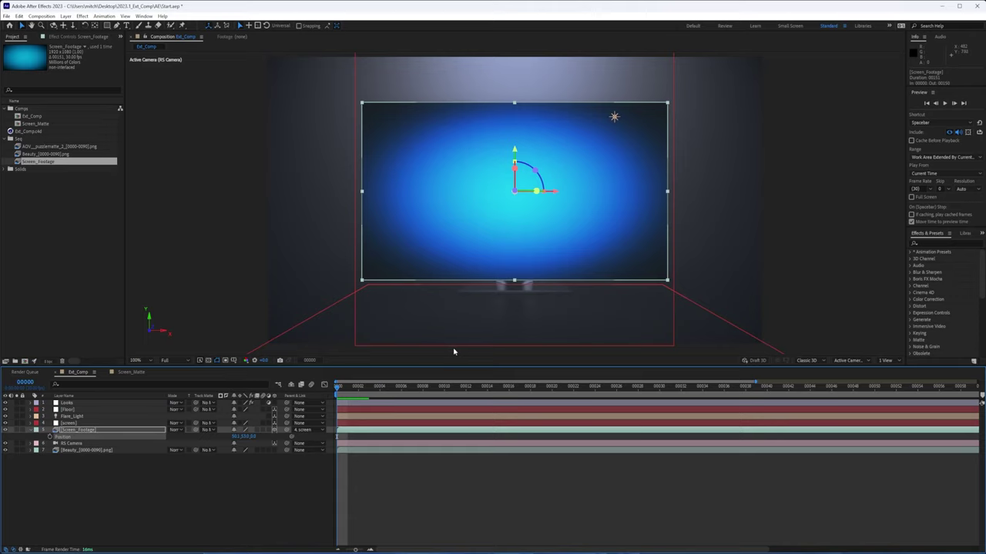
# - Set Screen_Footage's Scale to 33% and raise it to sit on the monitor screen
pyautogui.press('s')
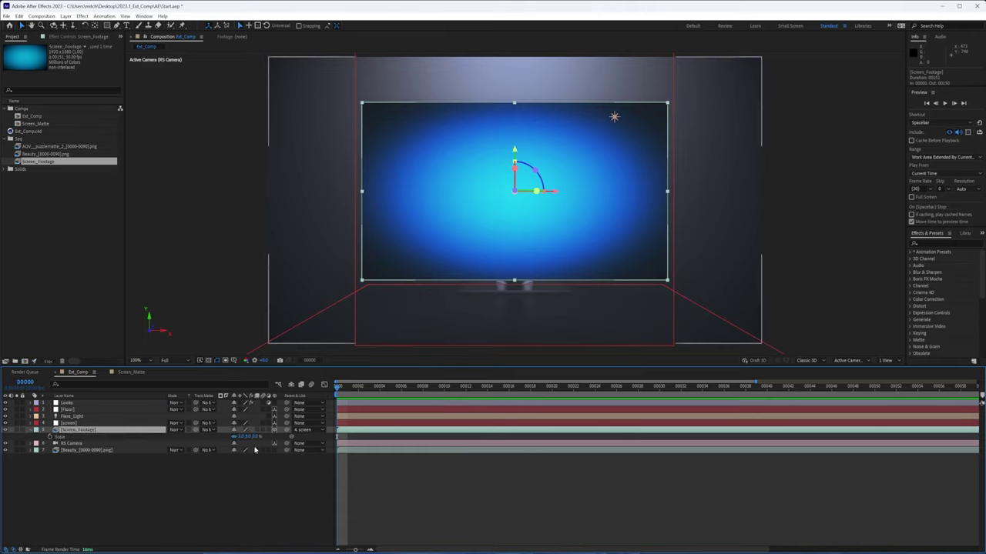
pyautogui.moveTo(242, 436)
pyautogui.mouseDown()
pyautogui.moveTo(231, 438)
pyautogui.moveTo(241, 438)
pyautogui.mouseUp()
pyautogui.click(245, 437)
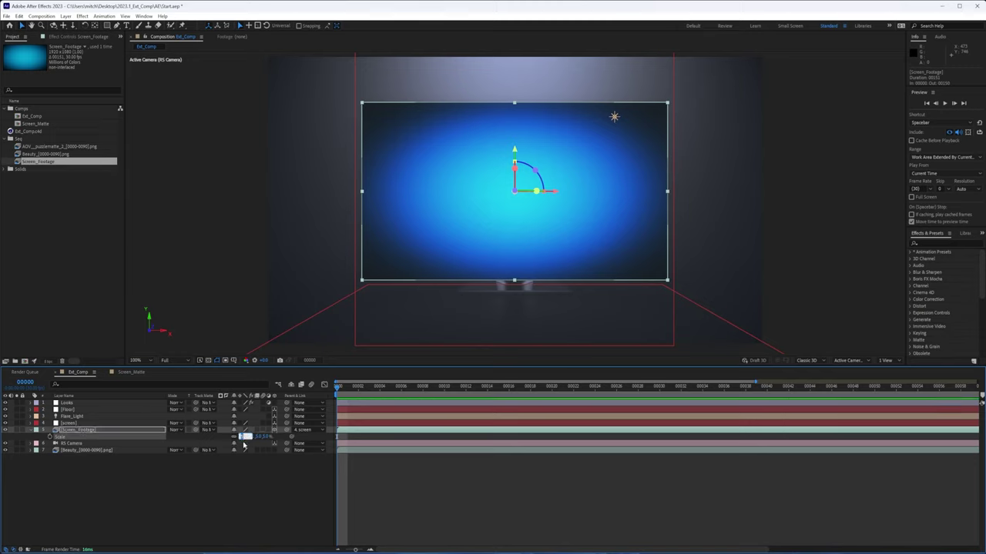
pyautogui.write('33')
pyautogui.press('Return')
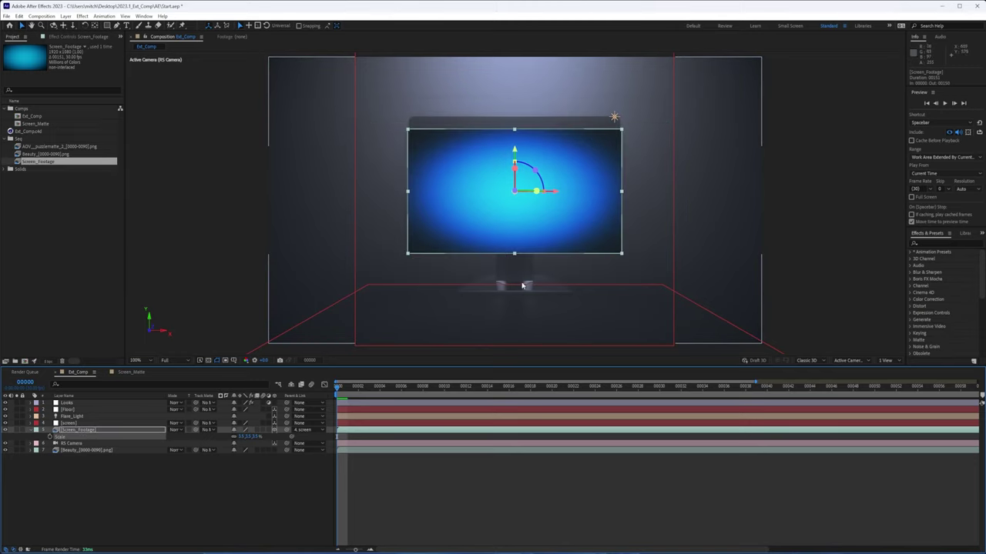
pyautogui.moveTo(516, 152)
pyautogui.mouseDown()
pyautogui.moveTo(522, 128)
pyautogui.moveTo(521, 148)
pyautogui.mouseUp()
pyautogui.click(244, 437)
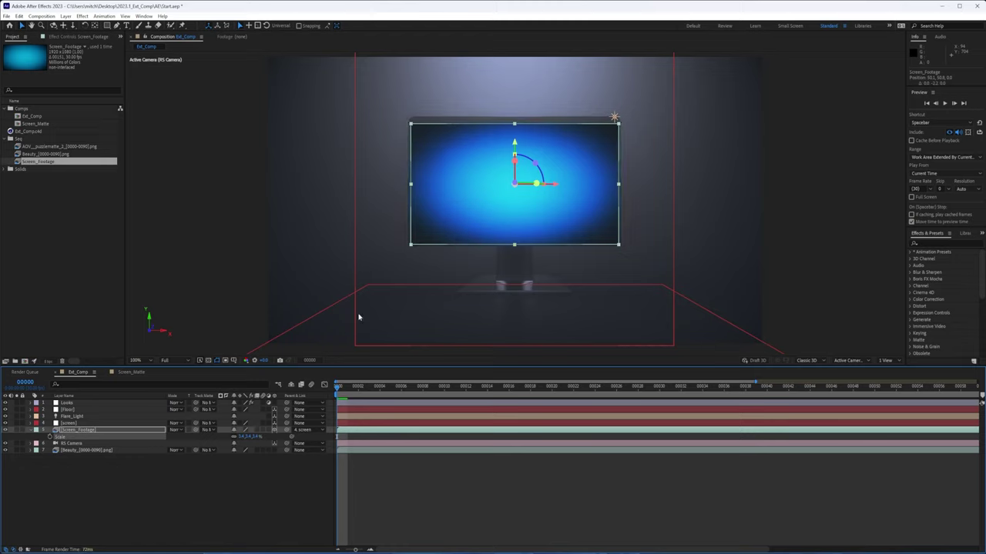
pyautogui.click(517, 315)
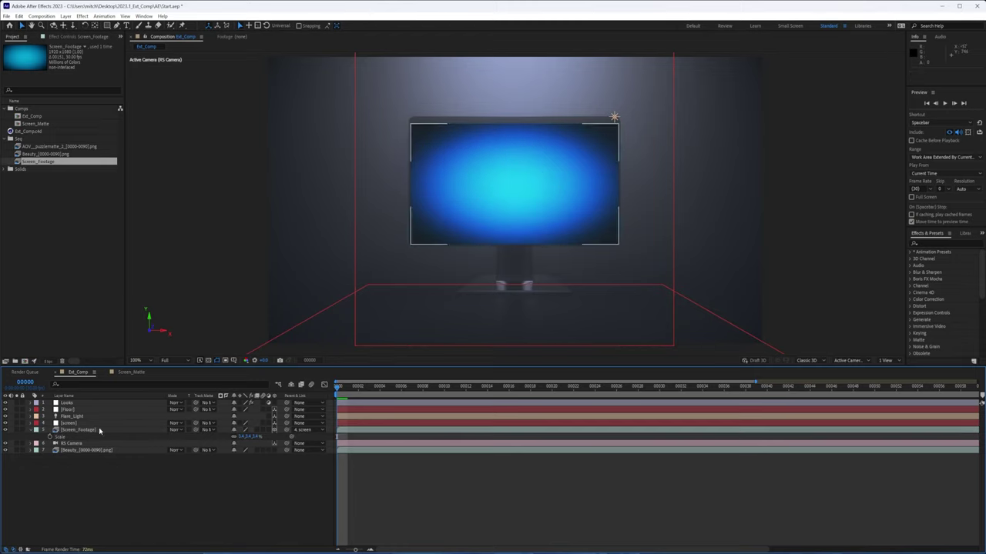
pyautogui.click(77, 430)
# - Add the Screen_Matte comp and set it as Screen_Footage's Luma track matte
pyautogui.moveTo(36, 125); pyautogui.dragTo(77, 431)
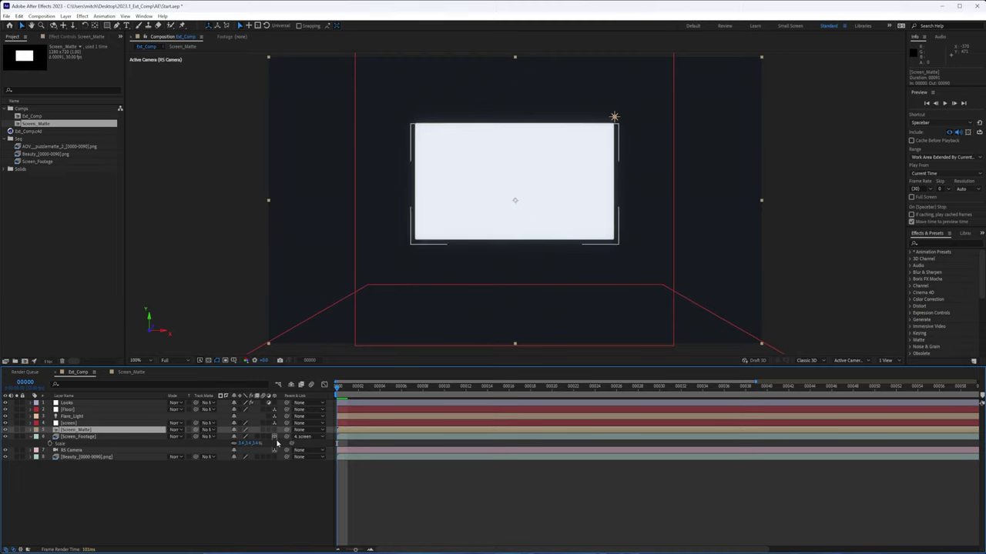
pyautogui.click(208, 437)
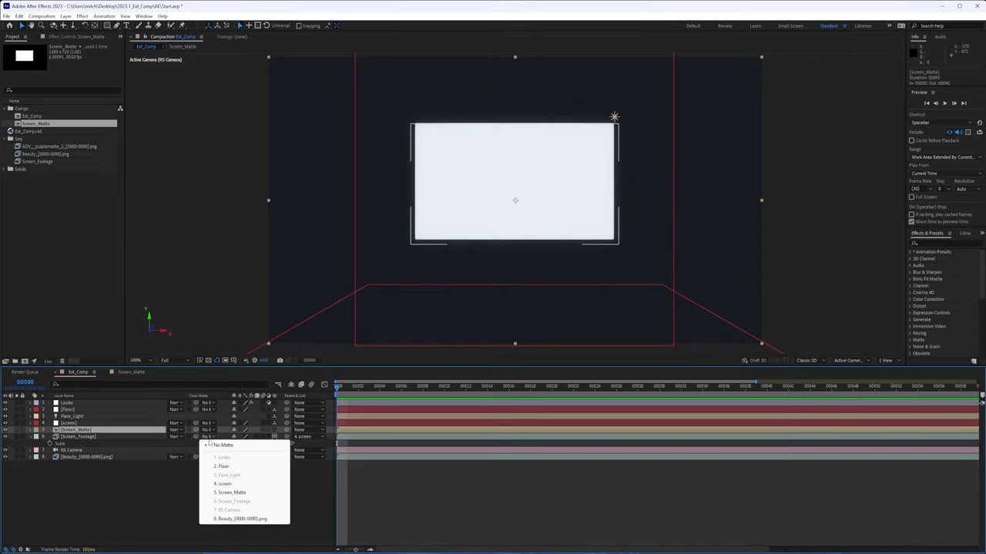
pyautogui.click(245, 492)
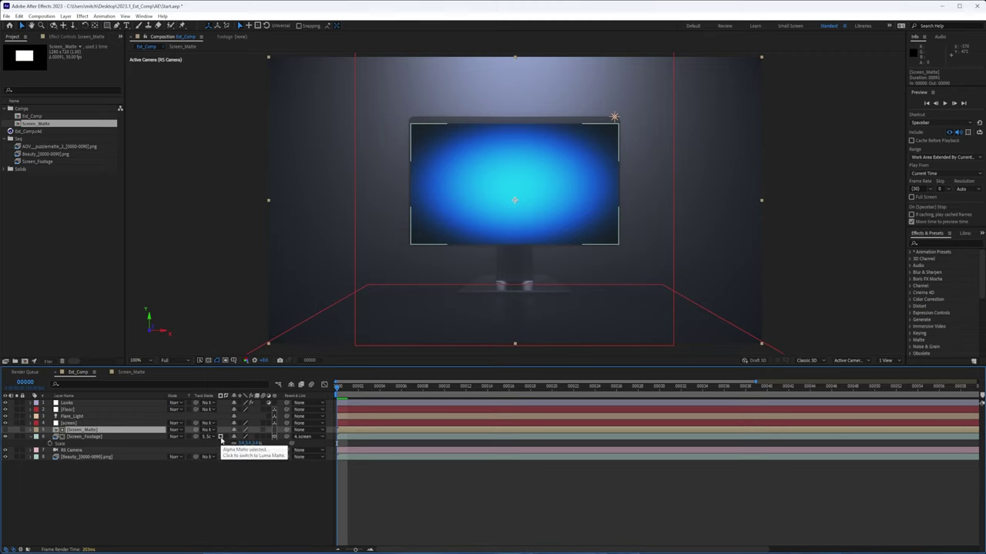
pyautogui.click(220, 436)
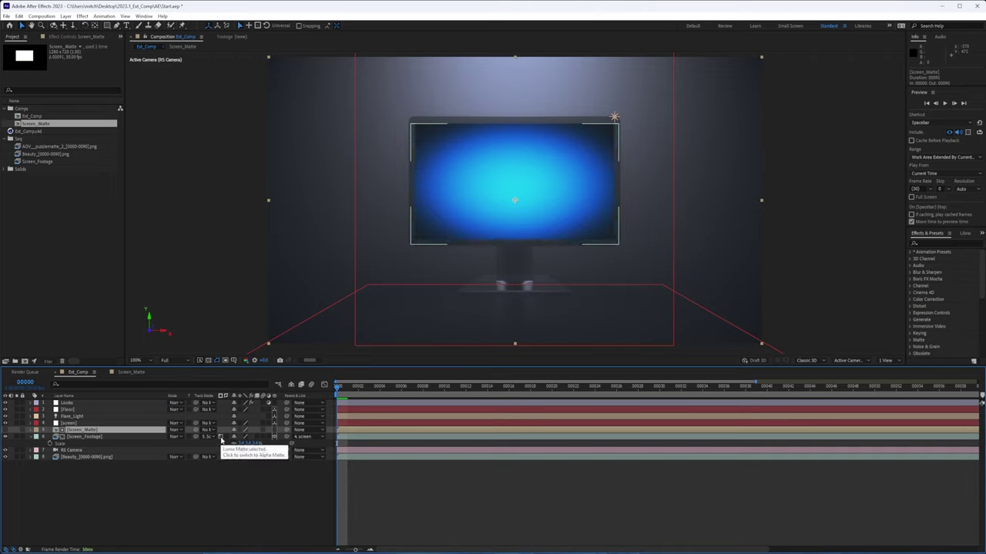
pyautogui.click(366, 489)
pyautogui.scroll(2, 380, 147)
pyautogui.moveTo(380, 147); pyautogui.dragTo(389, 191)
pyautogui.press('v')
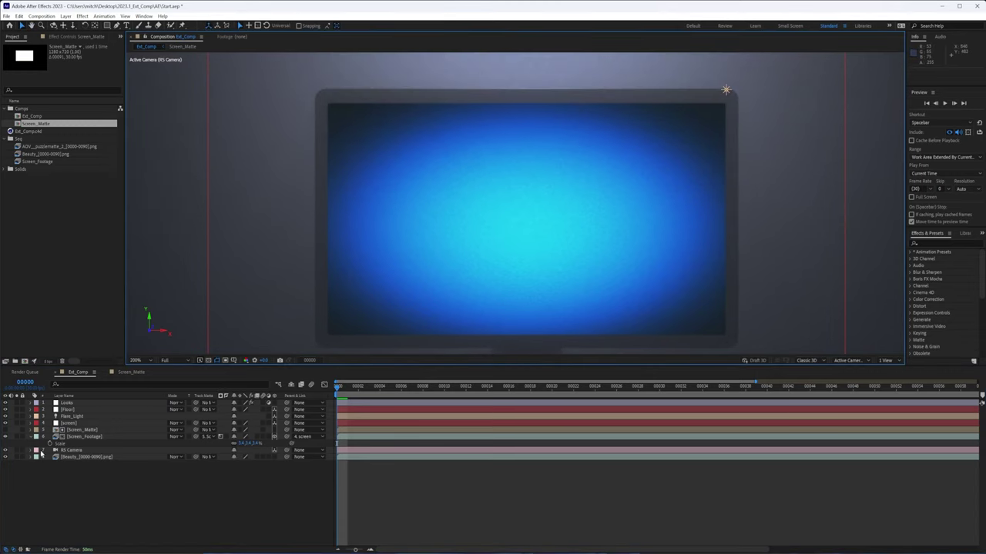
# - Compare Screen_Footage with the monitor, then nudge it up and shrink it to about 53% to fit the bezel
pyautogui.click(84, 437)
pyautogui.click(6, 437)
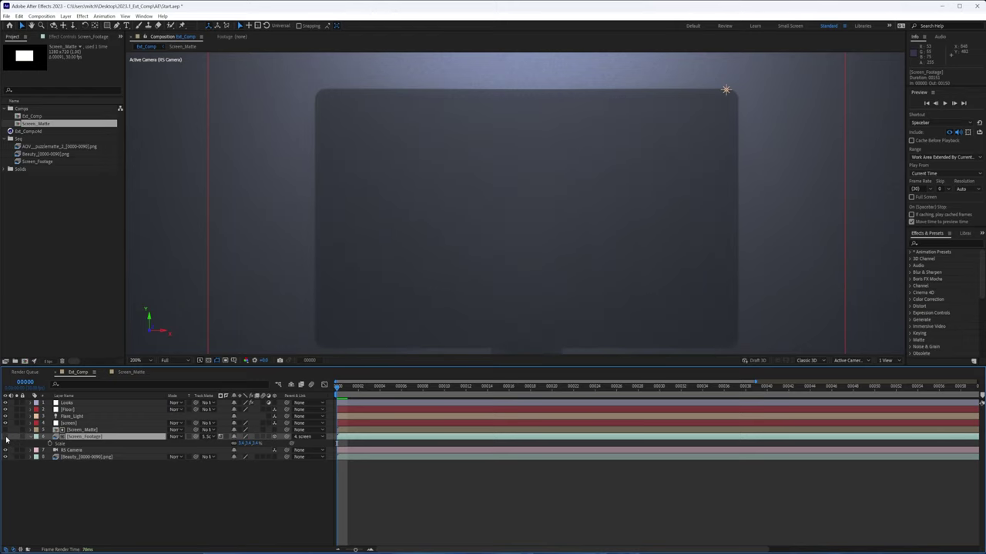
pyautogui.click(6, 437)
pyautogui.click(7, 436)
pyautogui.click(6, 436)
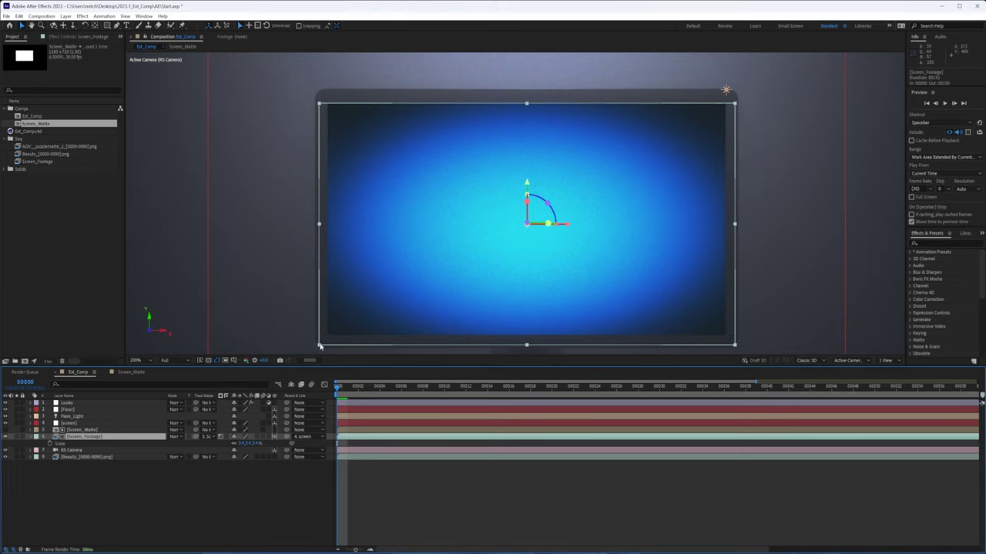
pyautogui.moveTo(526, 185); pyautogui.dragTo(527, 177)
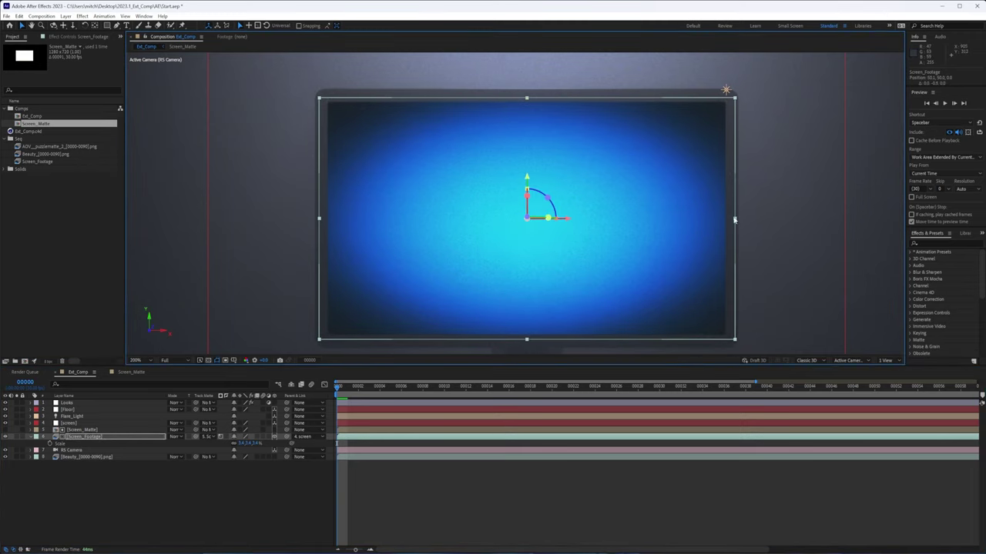
pyautogui.moveTo(735, 221); pyautogui.dragTo(729, 221)
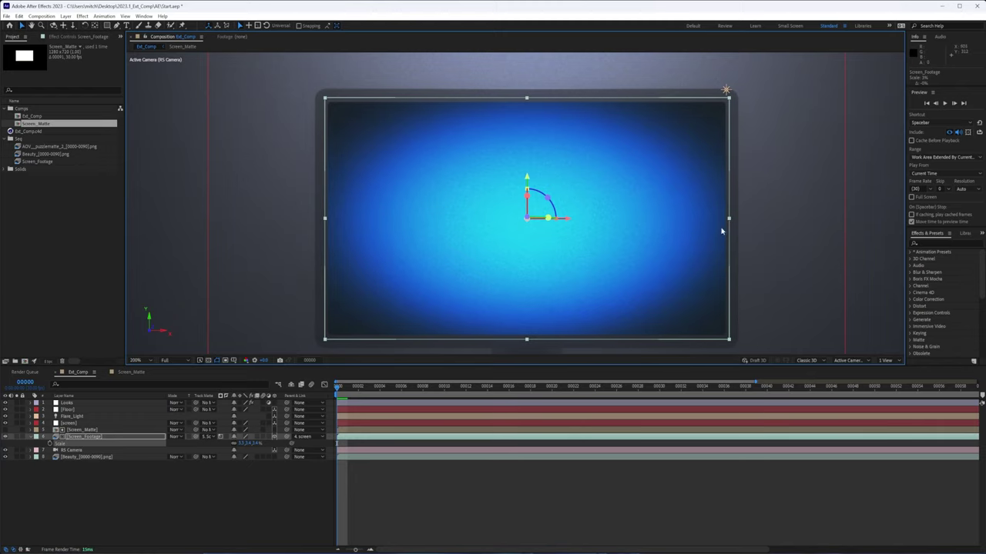
pyautogui.moveTo(526, 341); pyautogui.dragTo(527, 340)
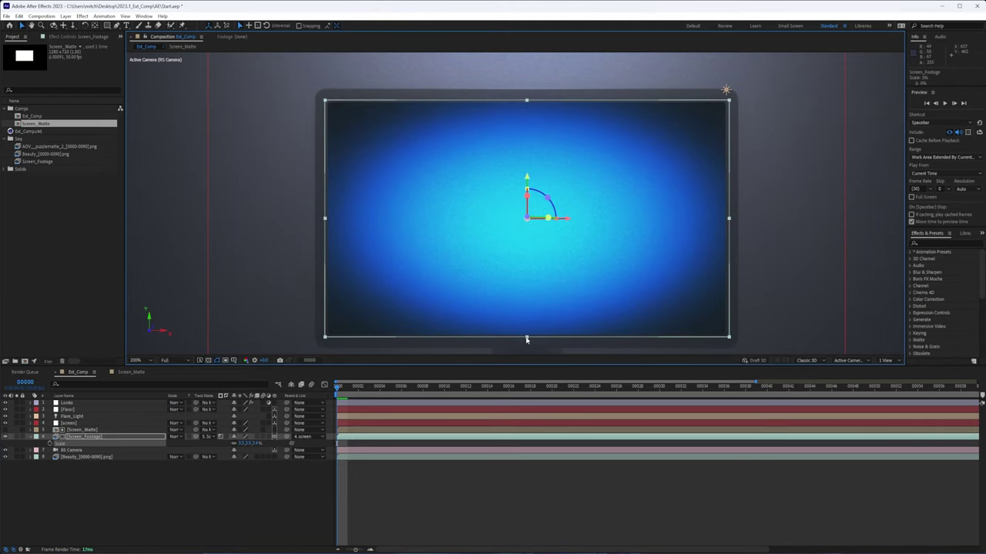
pyautogui.press('/')
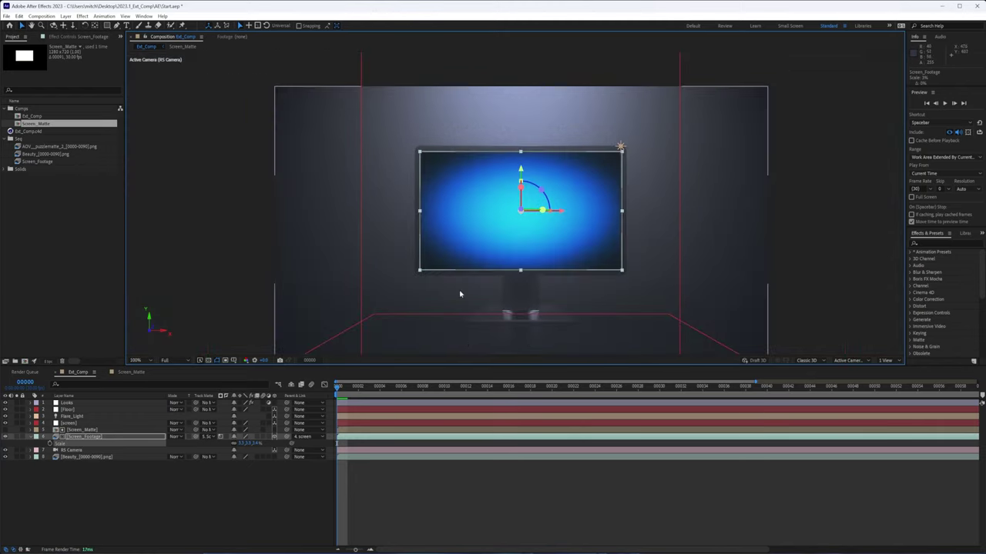
# - Select the Screen_Footage and screen layers and RAM-preview Ext_Comp
pyautogui.click(124, 441)
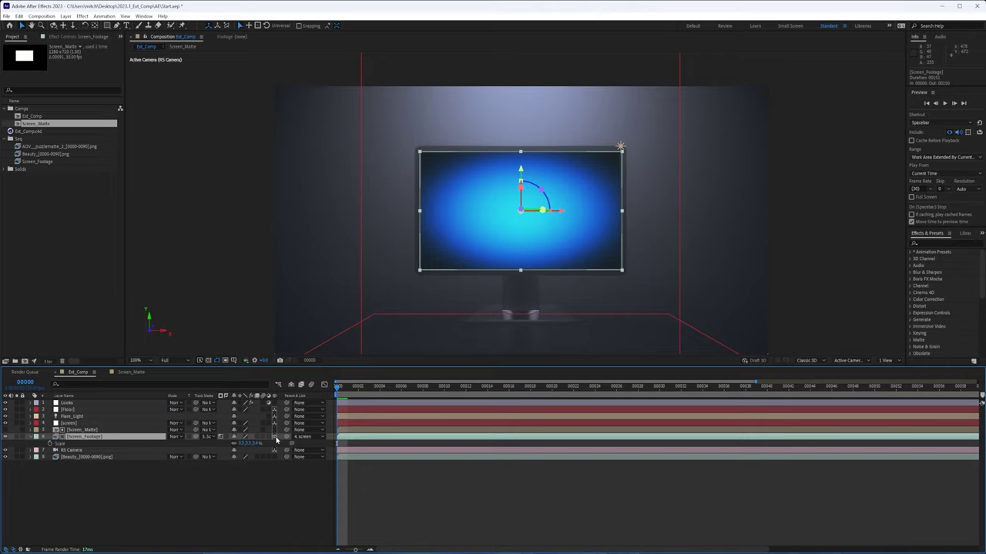
pyautogui.click(67, 424)
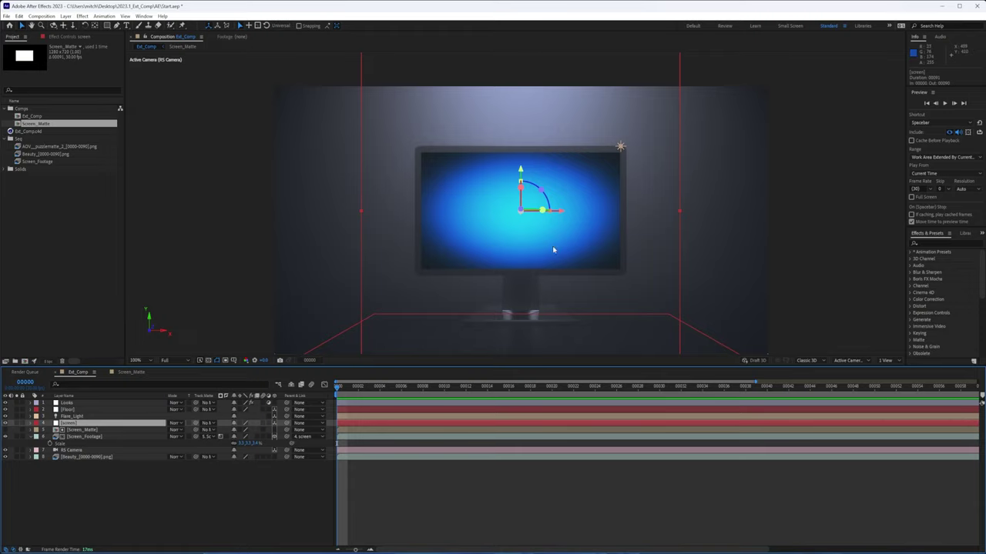
pyautogui.press('space')
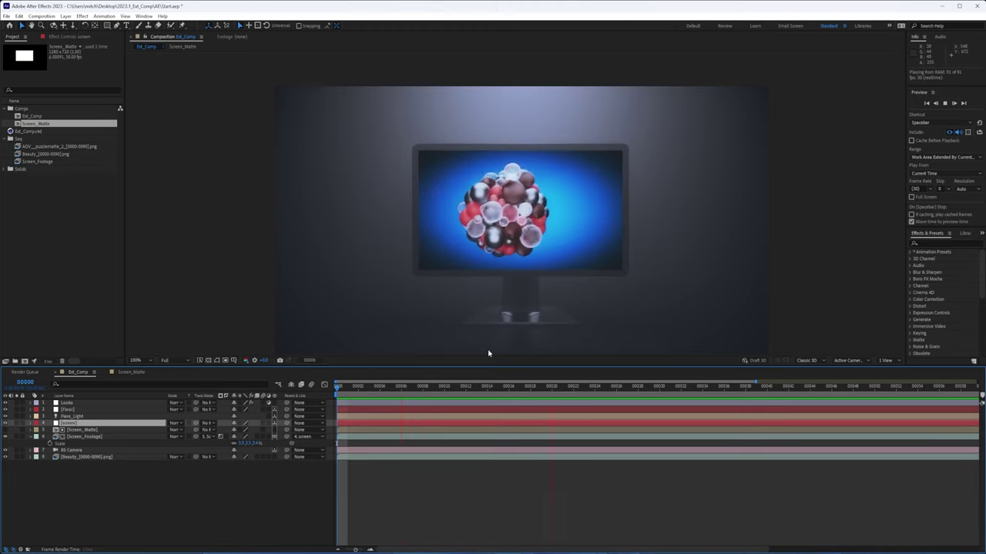
# - Stop and replay the preview, then scrub back to an earlier frame
pyautogui.click(412, 386)
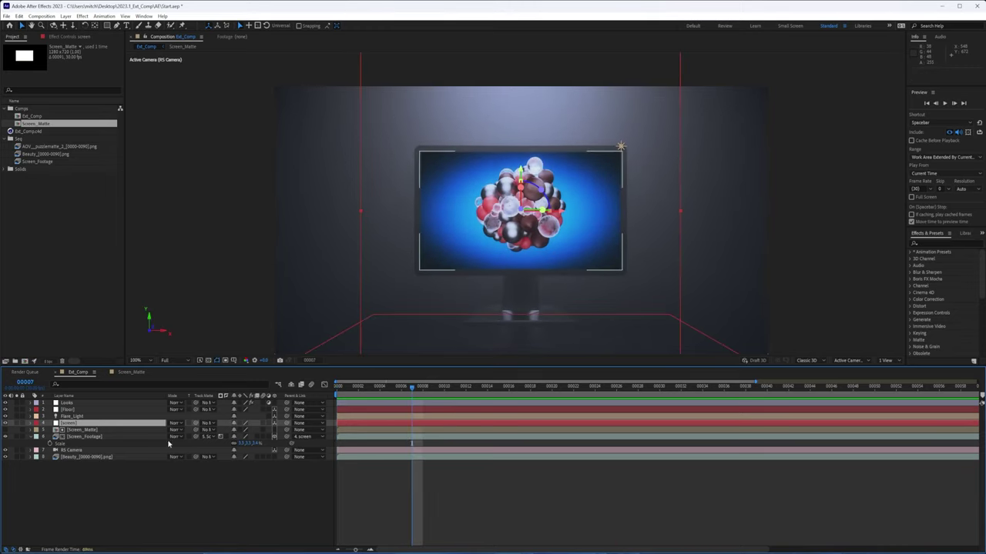
pyautogui.press('space')
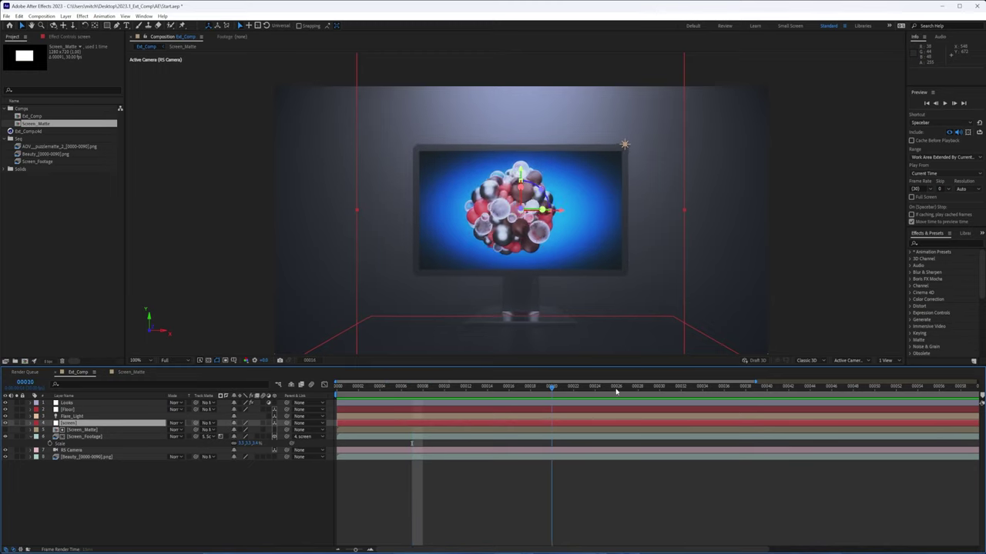
pyautogui.moveTo(798, 386); pyautogui.dragTo(542, 413)
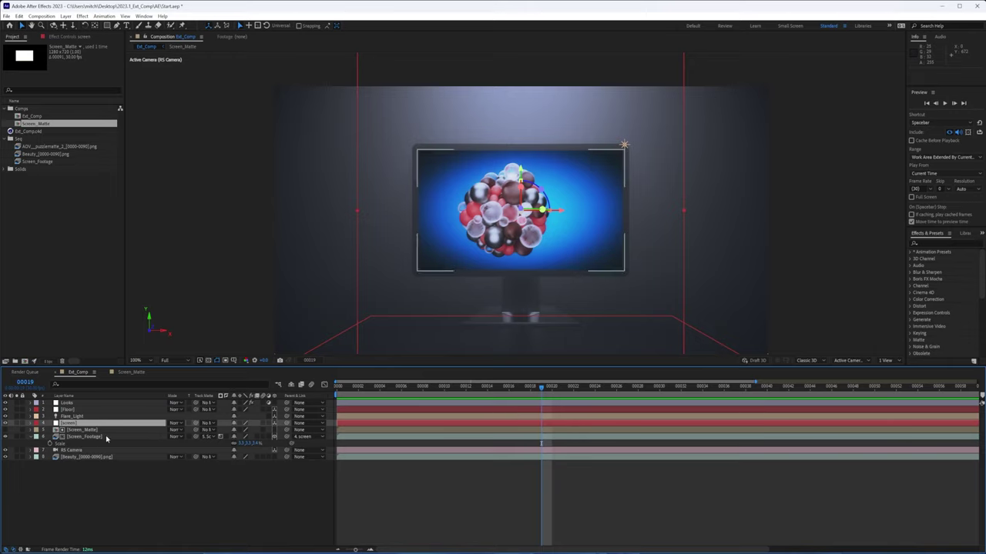
# - Adjust Screen_Footage's Position Y so it sits snugly in the screen, then replay the preview
pyautogui.click(85, 437)
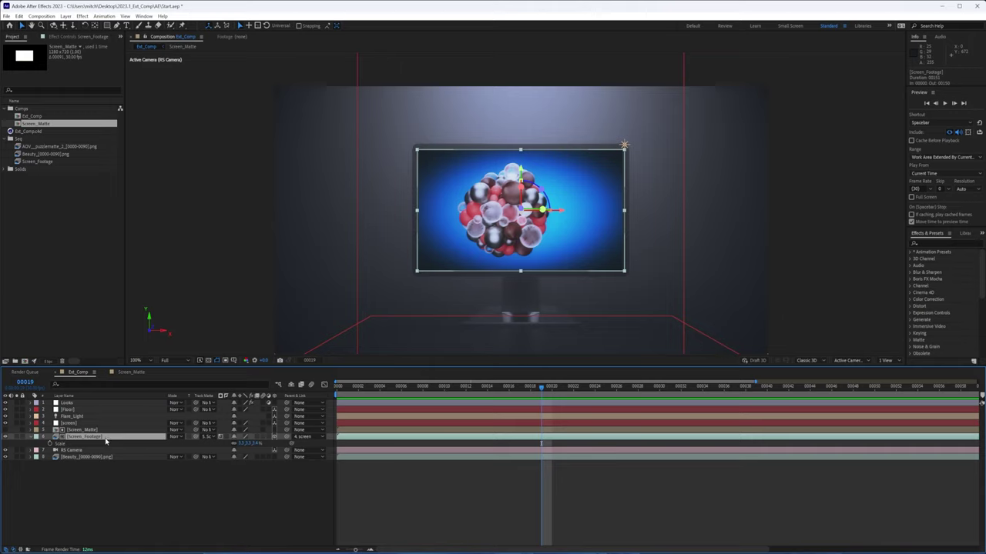
pyautogui.press('p')
pyautogui.click(256, 444)
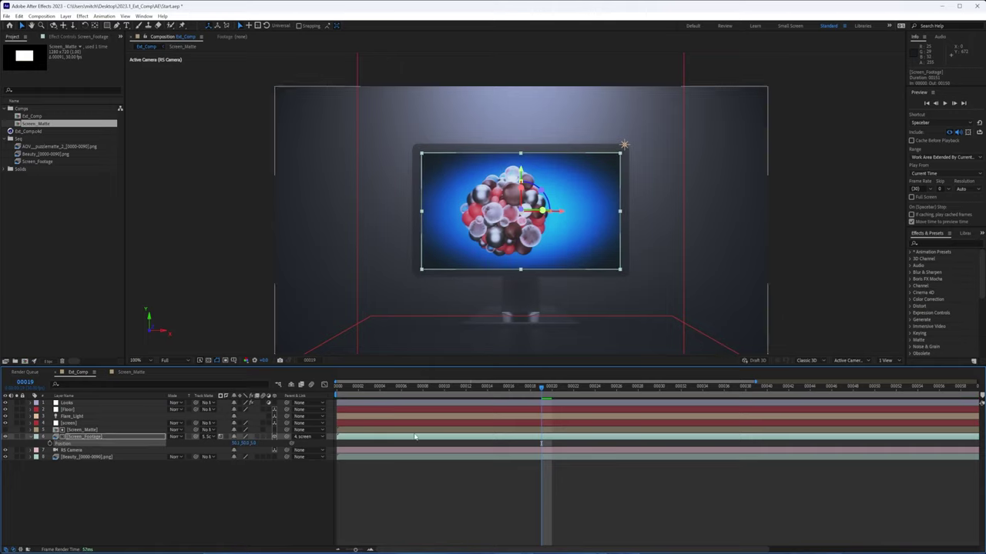
pyautogui.click(466, 486)
pyautogui.press('space')
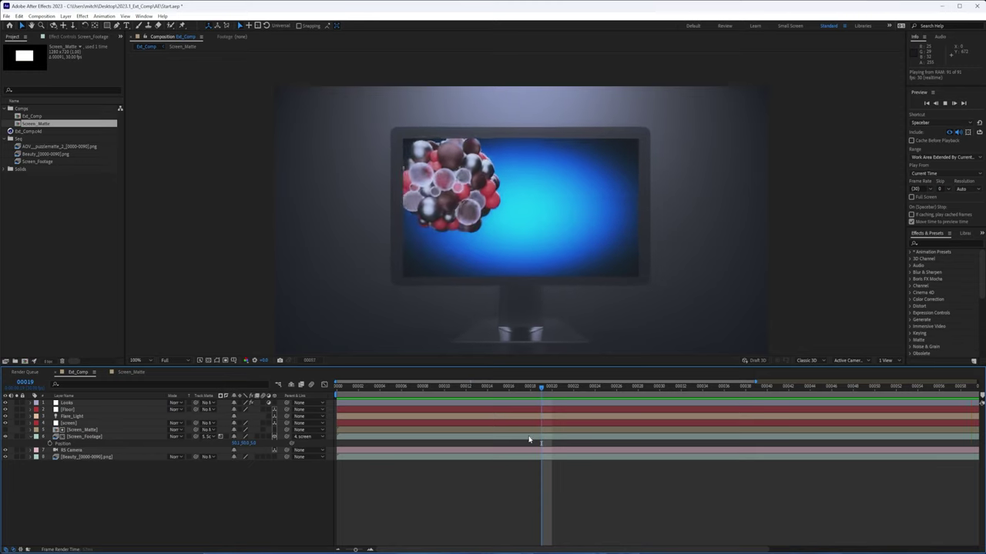
pyautogui.click(83, 437)
pyautogui.click(82, 429)
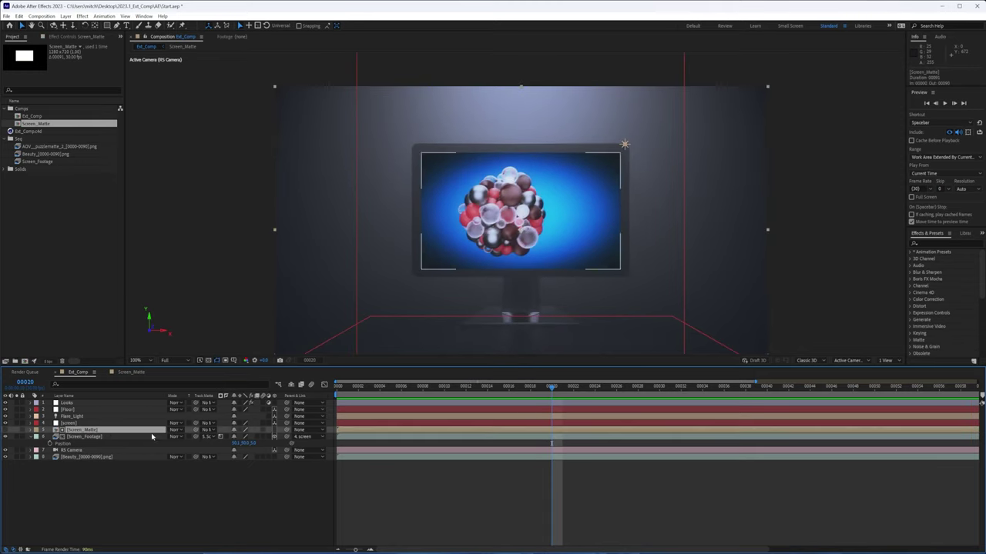
pyautogui.click(206, 429)
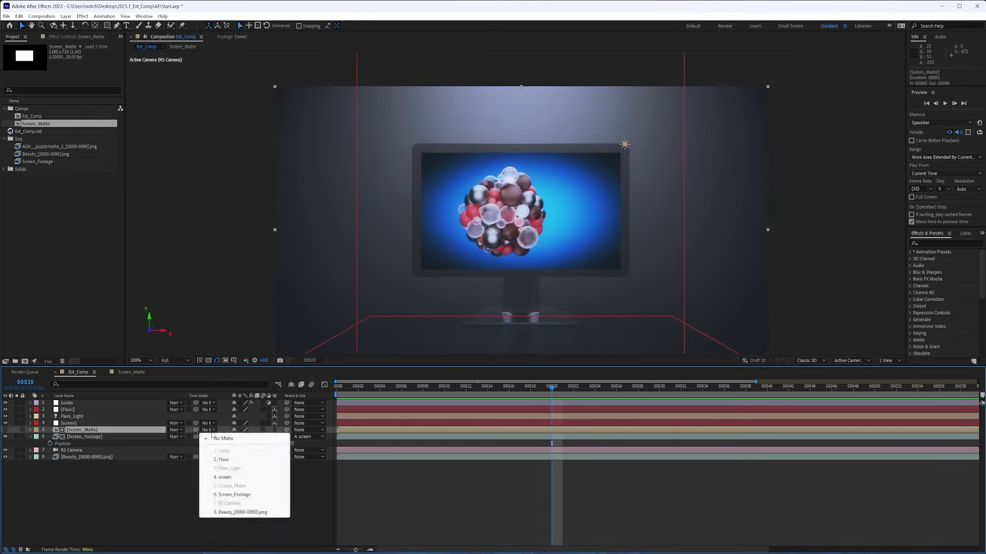
pyautogui.click(131, 515)
pyautogui.click(208, 436)
pyautogui.click(219, 445)
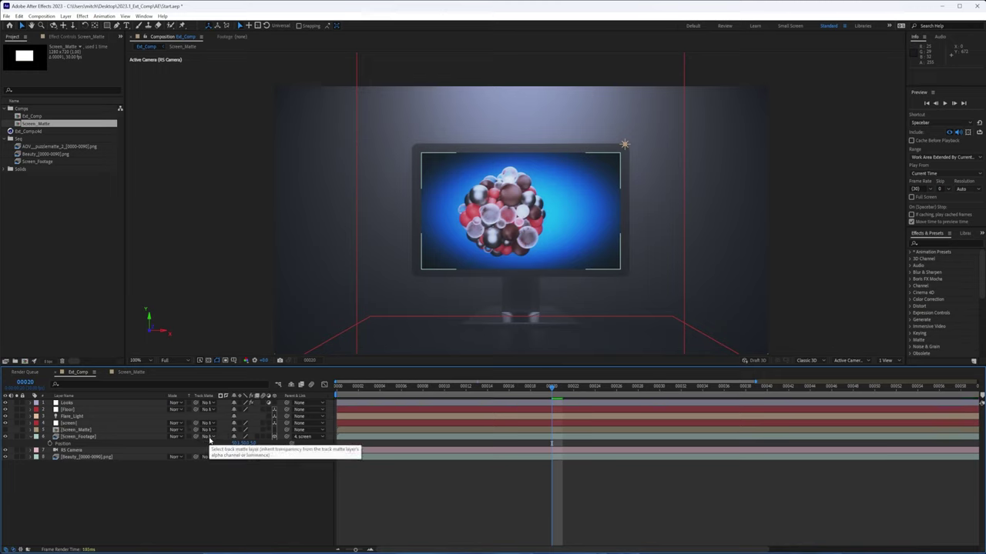
pyautogui.click(210, 442)
pyautogui.click(214, 445)
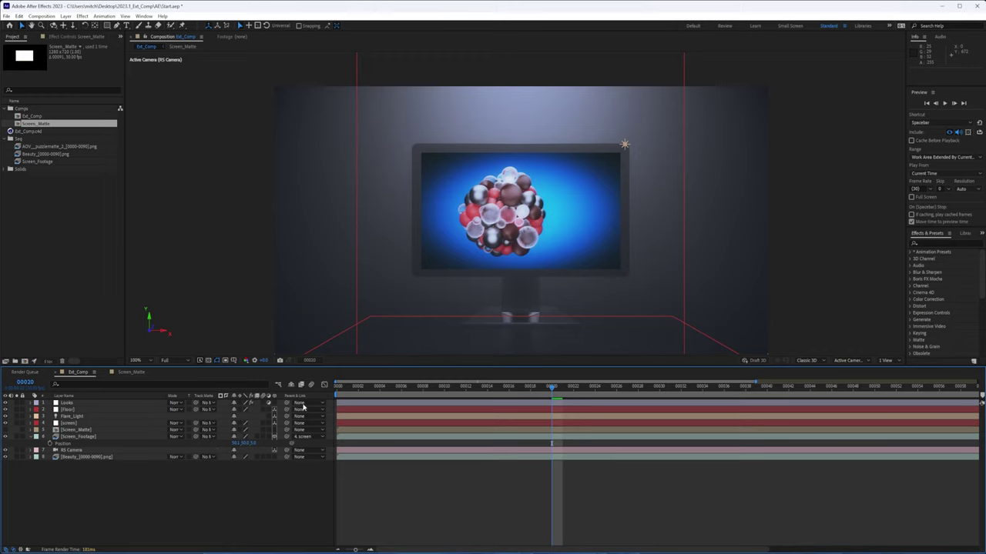
pyautogui.click(85, 436)
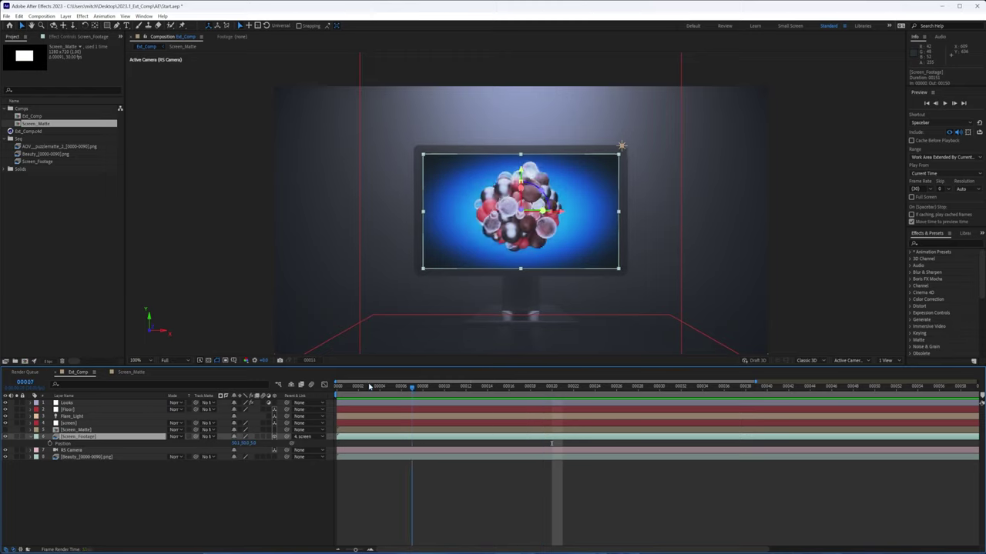
# - Preview from the start and tweak Screen_Footage's Position value between playbacks
pyautogui.press('Home')
pyautogui.press('space')
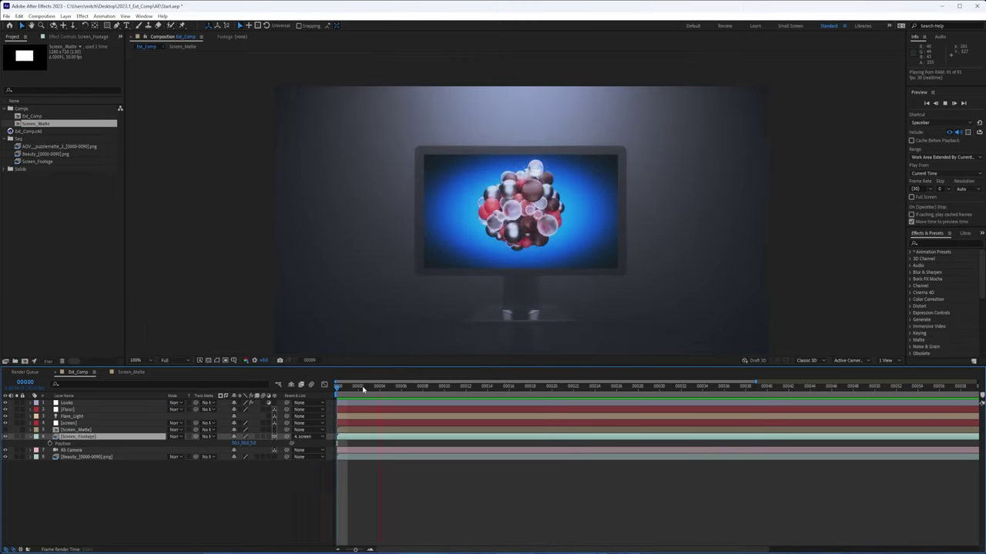
pyautogui.press('space')
pyautogui.moveTo(252, 445); pyautogui.dragTo(289, 443)
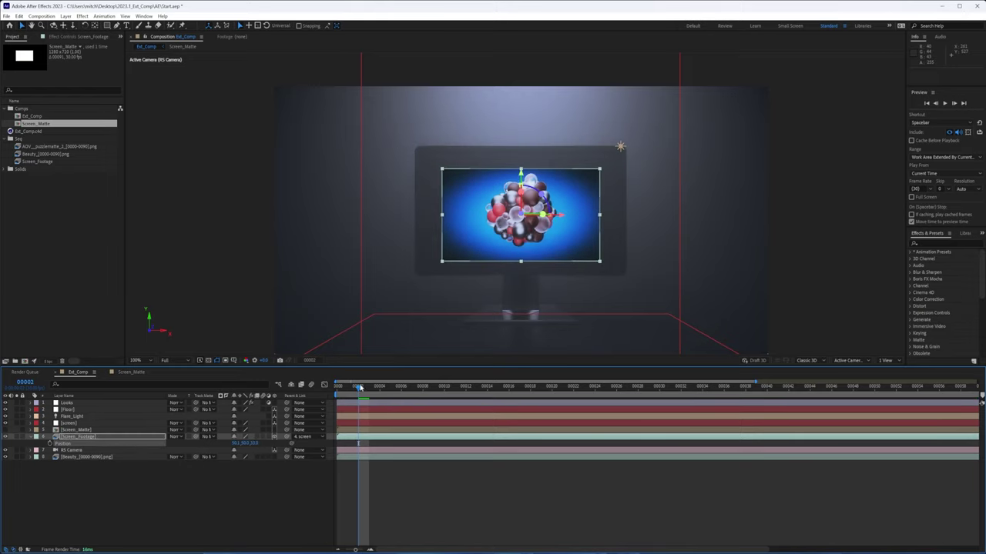
pyautogui.press('space')
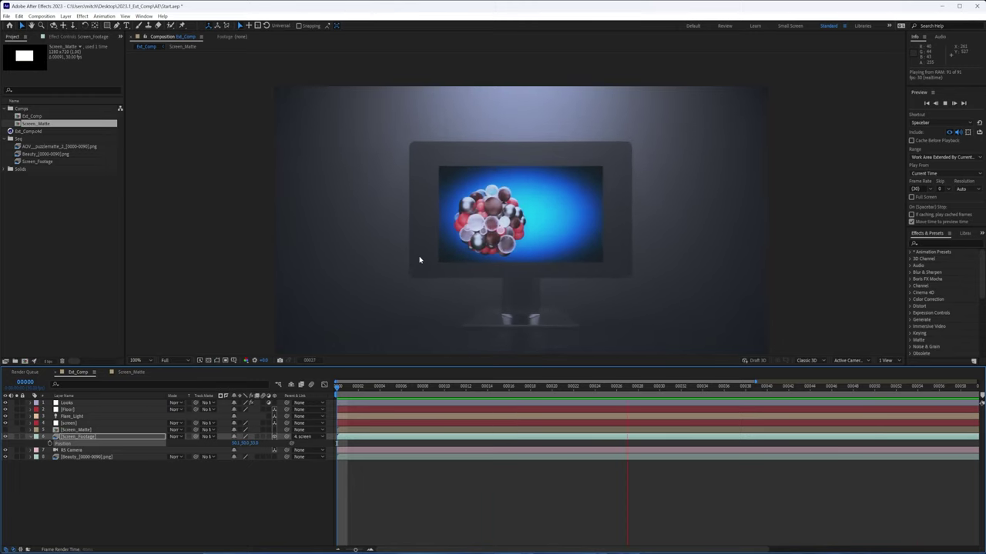
pyautogui.click(359, 387)
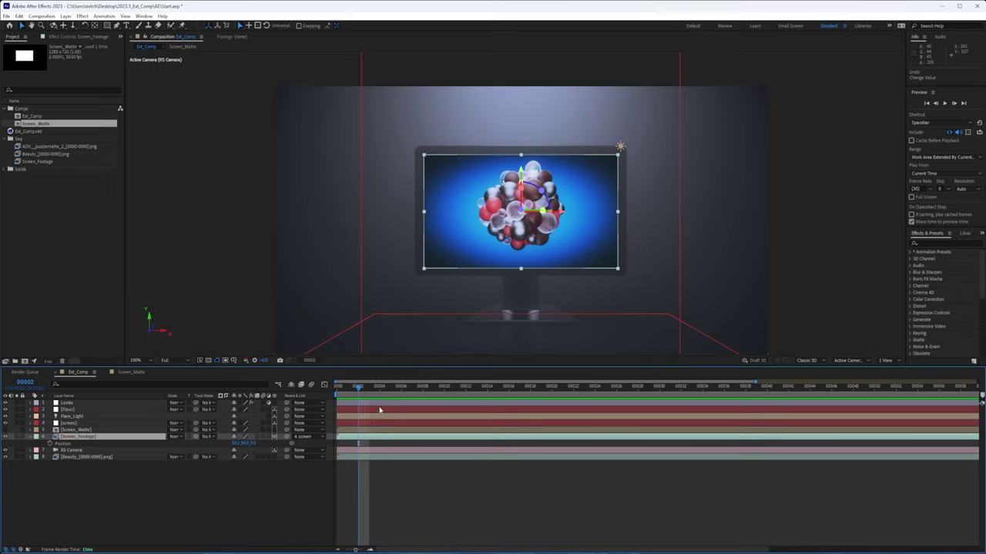
# - Set Screen_Footage's Track Matte to Screen_Matte and scrub the timeline to check the clipping
pyautogui.moveTo(221, 437); pyautogui.dragTo(77, 429)
pyautogui.click(347, 389)
pyautogui.moveTo(347, 391); pyautogui.dragTo(896, 433)
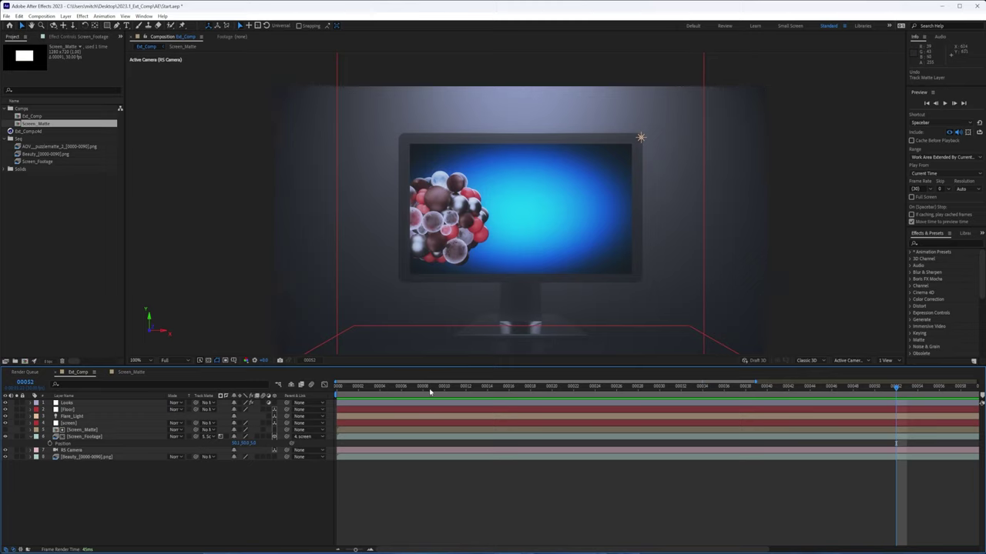
pyautogui.moveTo(391, 387); pyautogui.dragTo(542, 404)
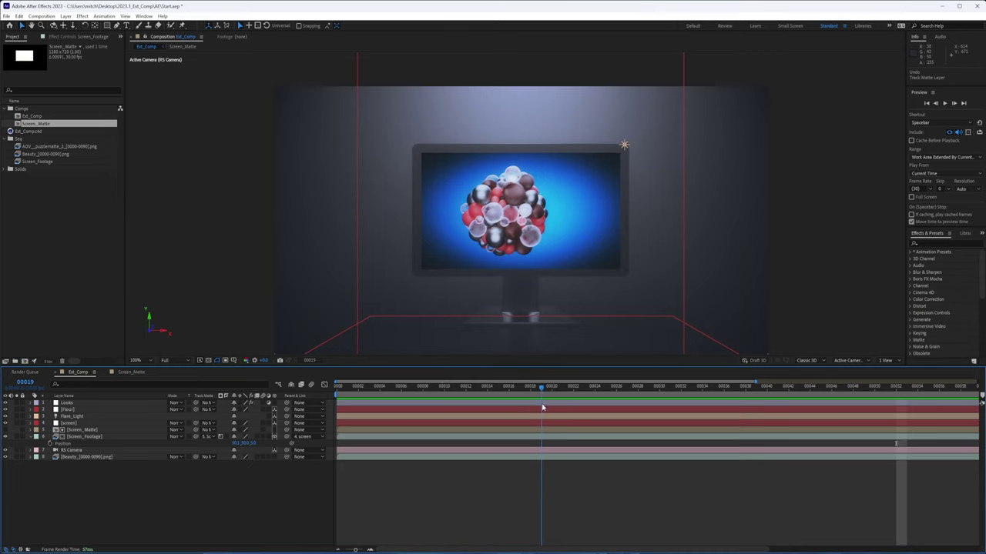
pyautogui.moveTo(545, 408); pyautogui.dragTo(336, 411)
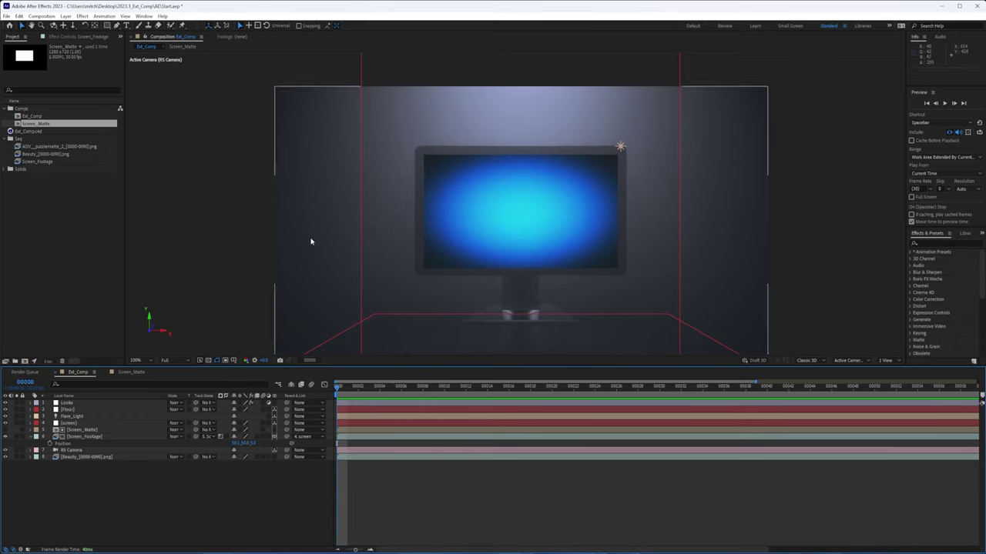
# - Add another Screen_Footage layer from the Project panel and rename it Refl
pyautogui.click(58, 154)
pyautogui.click(57, 162)
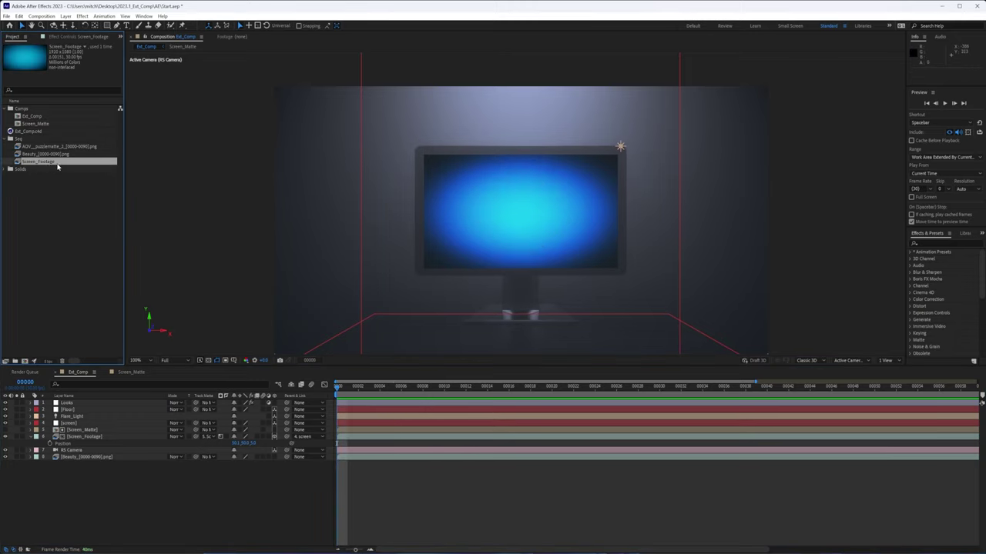
pyautogui.moveTo(44, 165); pyautogui.dragTo(96, 421)
pyautogui.rightClick(96, 421)
pyautogui.click(110, 398)
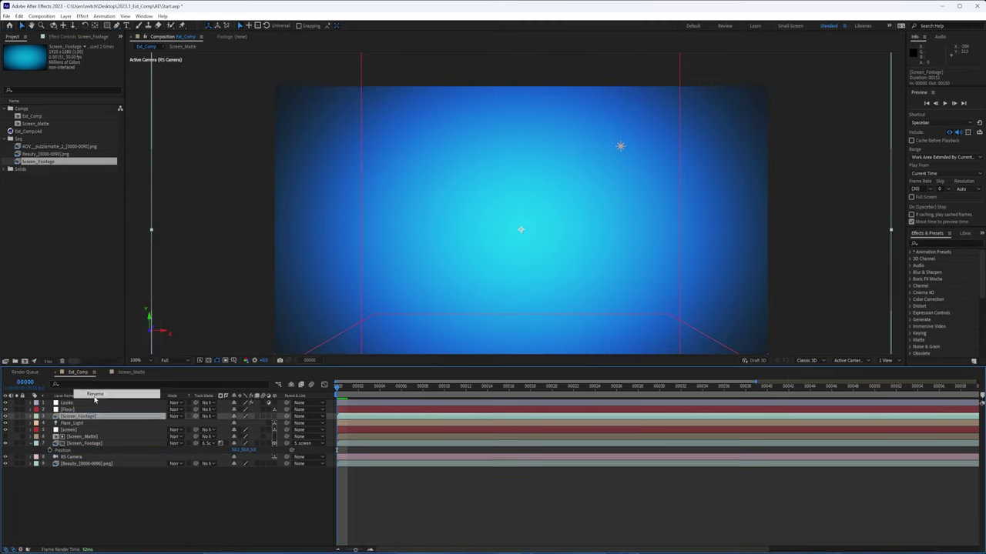
pyautogui.write('Soft')
pyautogui.press('Return')
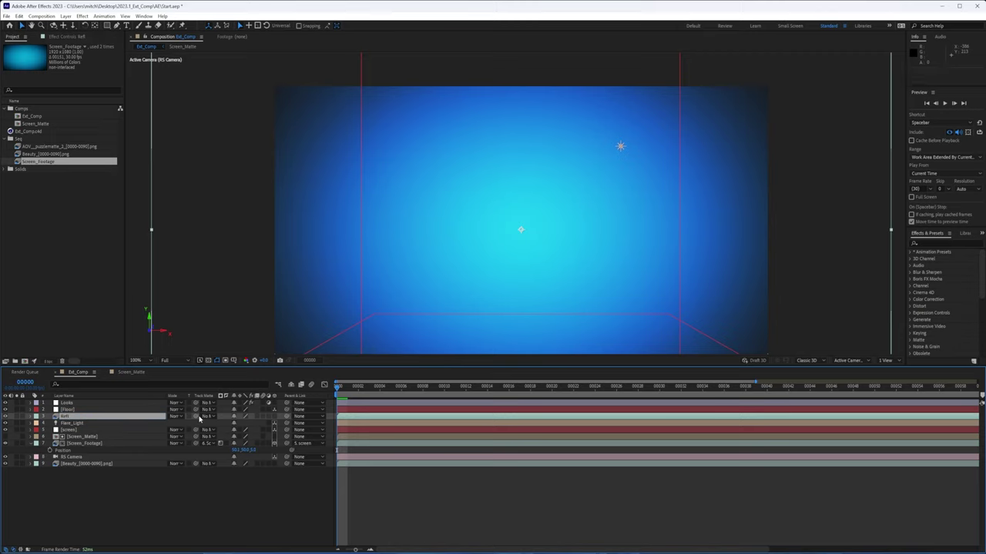
# - Make Refl a 3D layer and parent it to the Floor layer
pyautogui.click(274, 417)
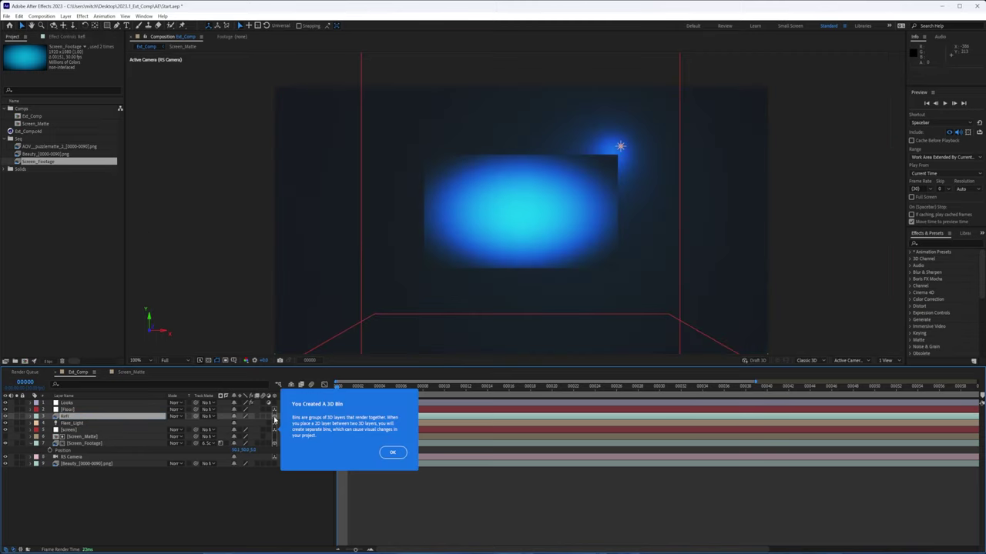
pyautogui.click(392, 452)
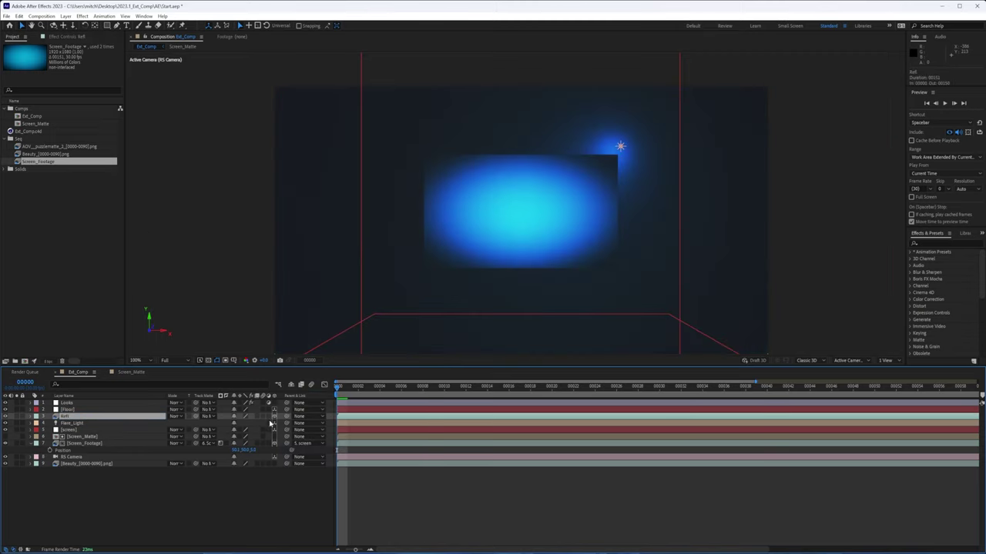
pyautogui.moveTo(286, 417); pyautogui.dragTo(86, 411)
# - Move the Refl layer down toward the floor by changing its Position
pyautogui.press('p')
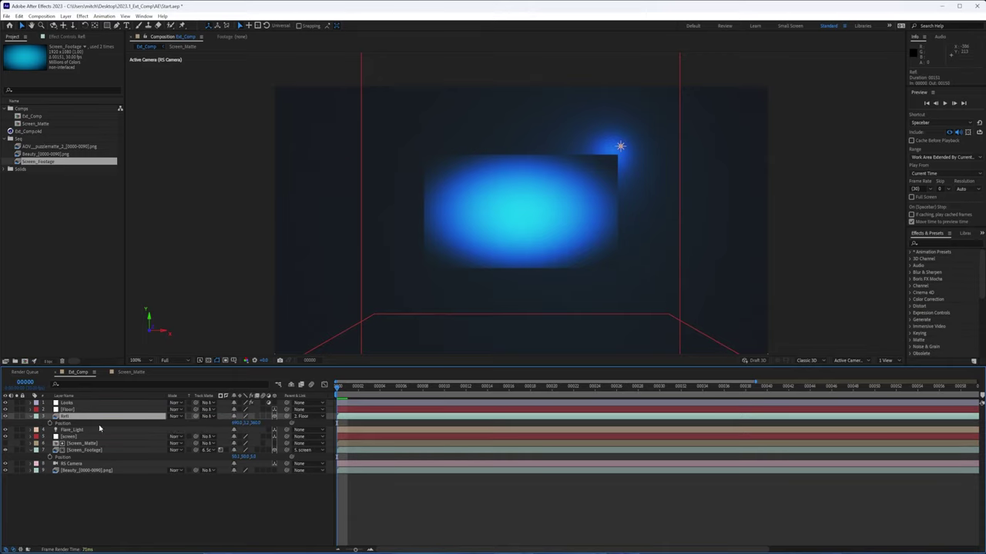
pyautogui.click(237, 423)
pyautogui.moveTo(237, 423)
pyautogui.mouseDown()
pyautogui.moveTo(251, 424)
pyautogui.moveTo(234, 426)
pyautogui.mouseUp()
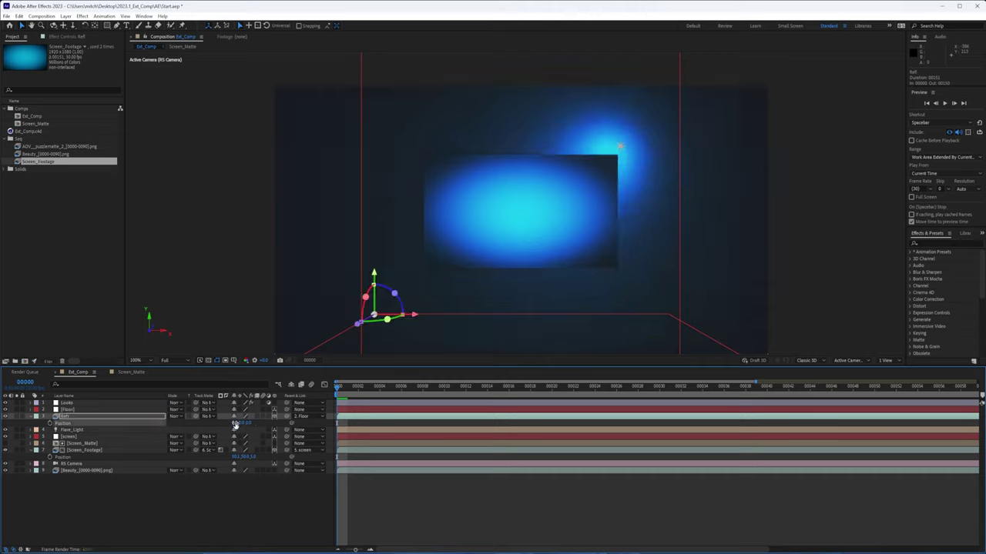
# - Set Refl's Material Options Accepts Lights and Accepts Shadows to Off
pyautogui.click(32, 418)
pyautogui.click(31, 417)
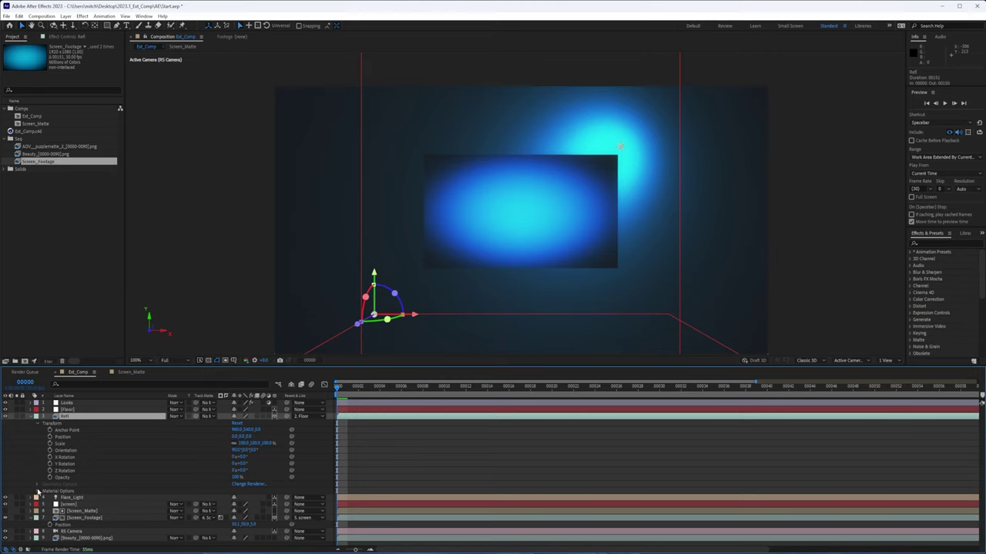
pyautogui.click(37, 491)
pyautogui.click(252, 509)
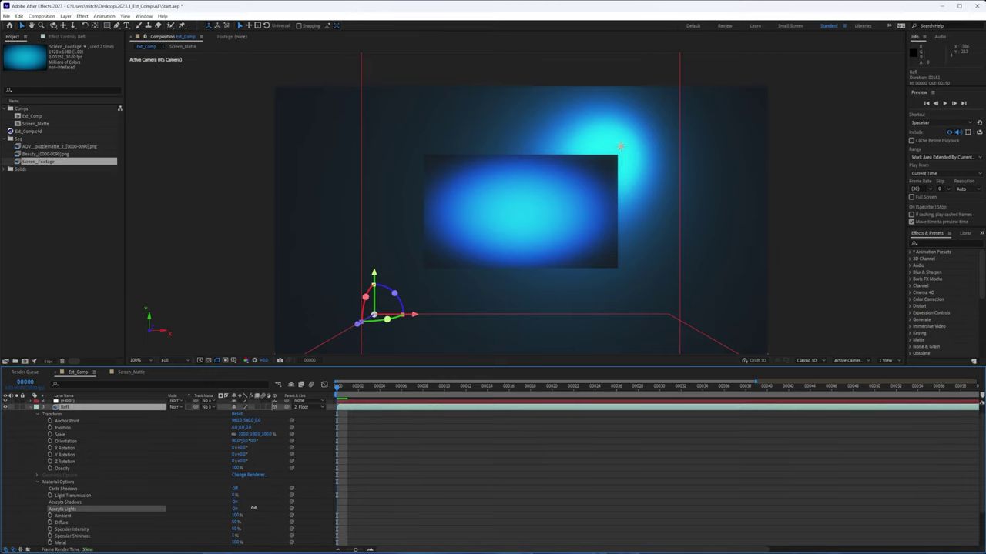
pyautogui.click(234, 502)
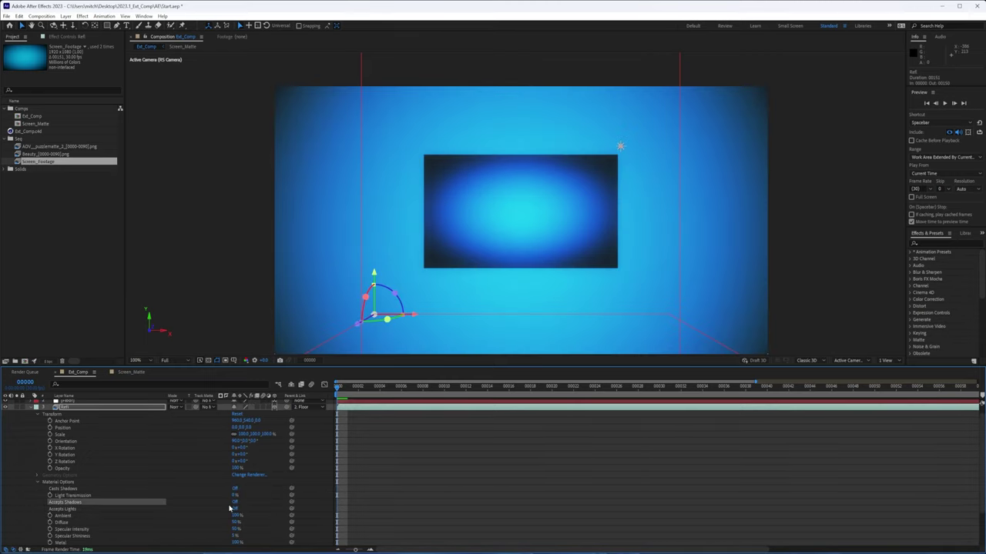
pyautogui.click(34, 408)
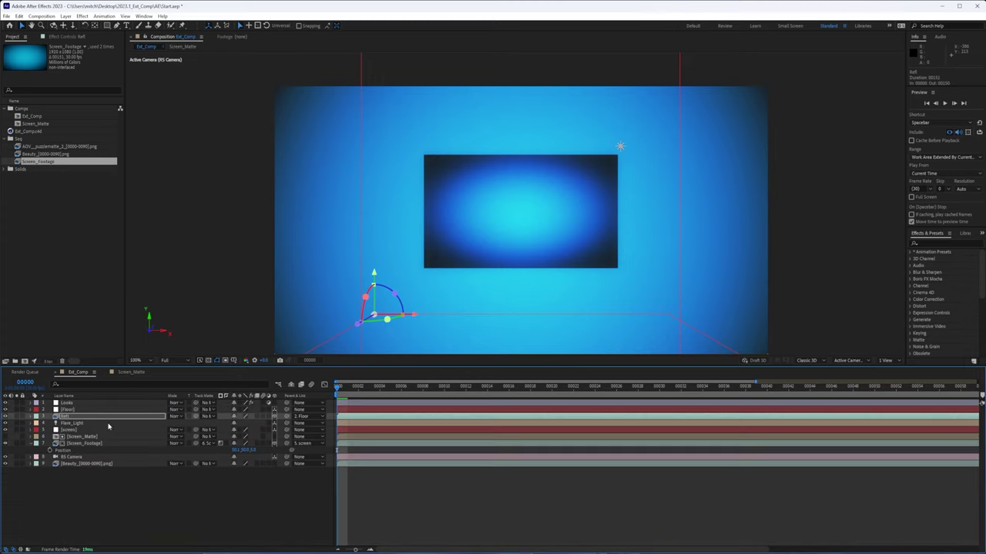
pyautogui.click(66, 417)
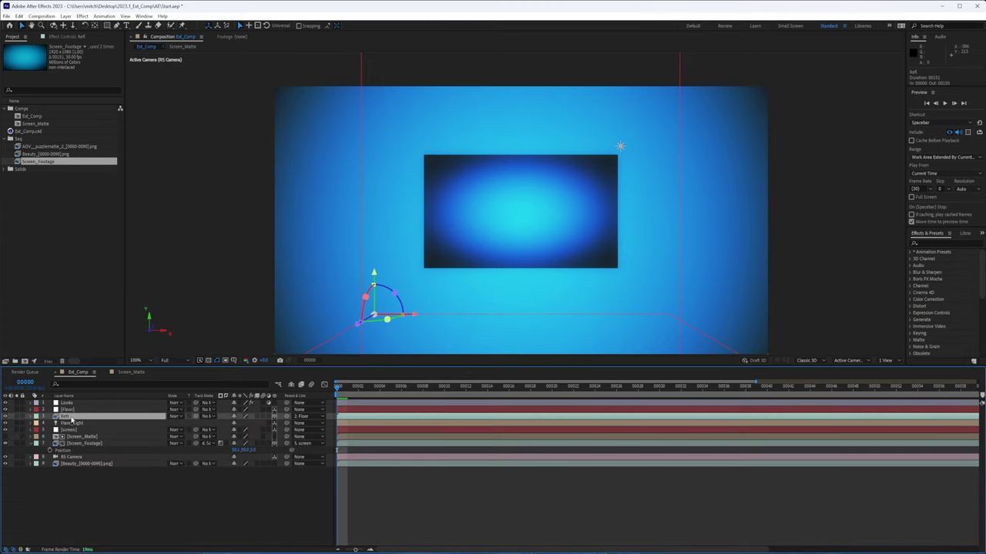
pyautogui.press('s')
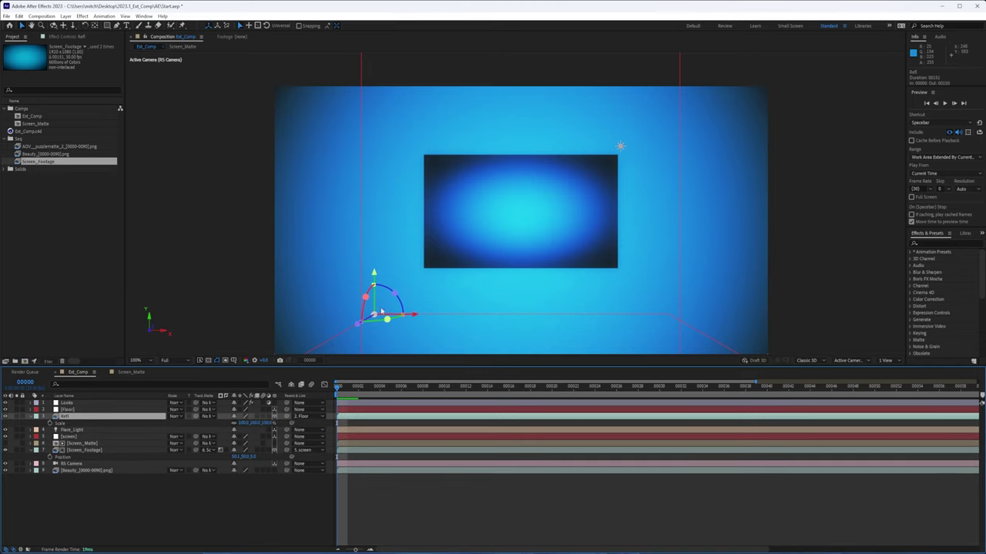
# - Centre Refl under the monitor and set its Orientation X to 90° so it lies flat
pyautogui.moveTo(414, 315); pyautogui.dragTo(565, 322)
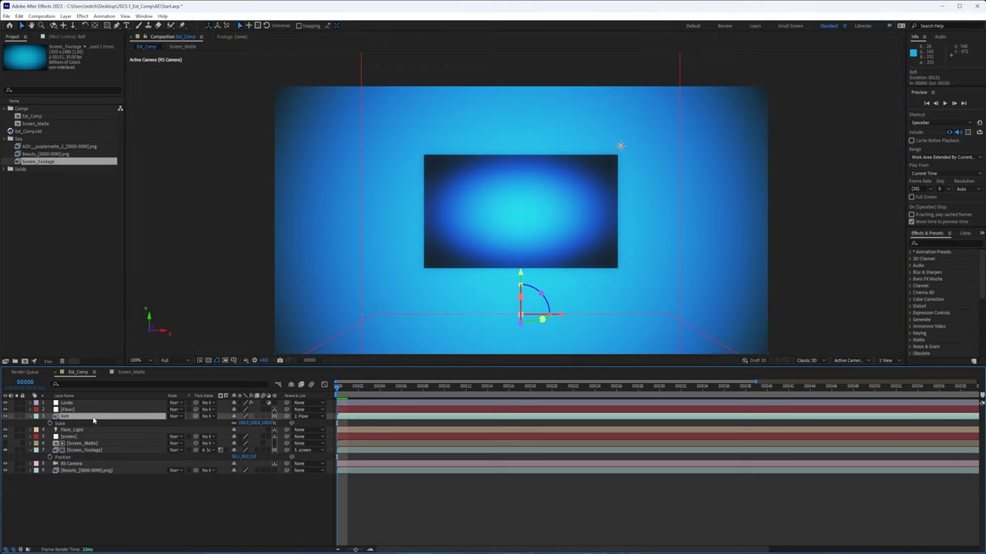
pyautogui.press('r')
pyautogui.click(235, 423)
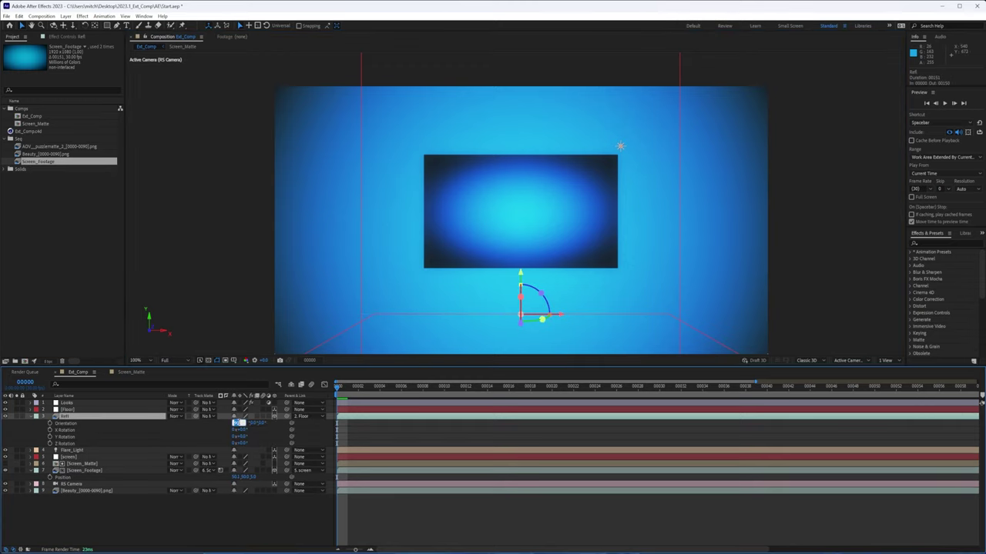
pyautogui.write('90')
pyautogui.press('Return')
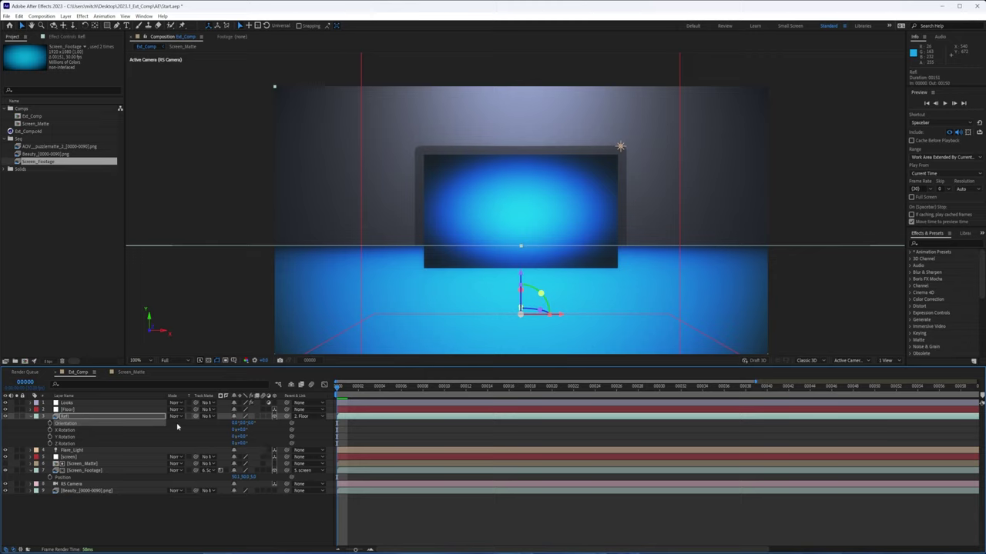
# - Scale Refl down to about 50% and preview the floor reflection
pyautogui.click(116, 416)
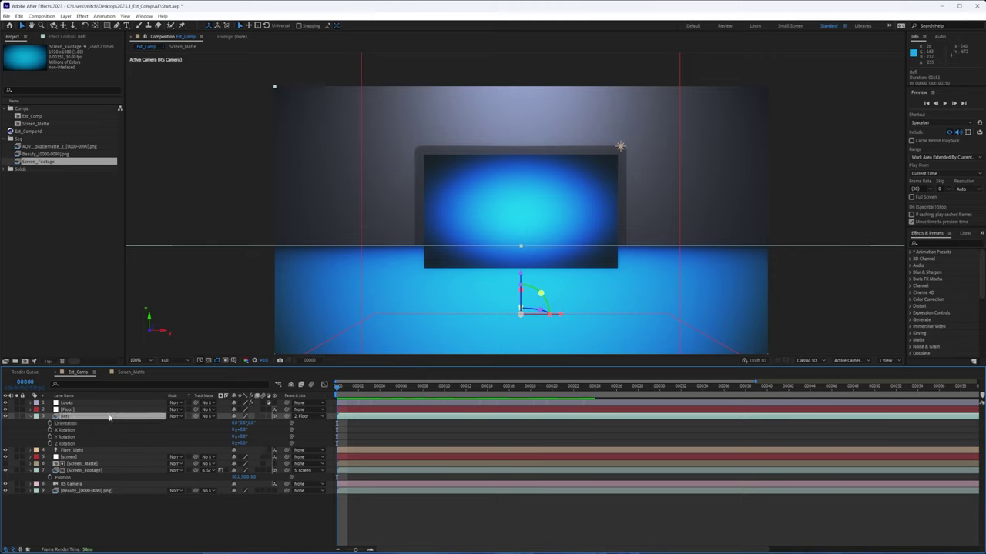
pyautogui.press('s')
pyautogui.moveTo(248, 426); pyautogui.dragTo(221, 429)
pyautogui.press('space')
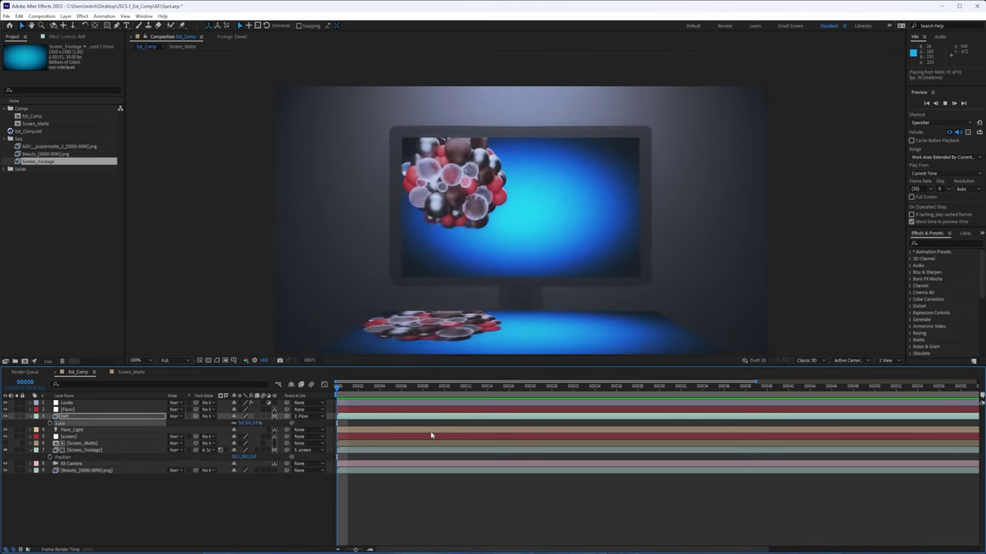
pyautogui.press('space')
pyautogui.moveTo(390, 385); pyautogui.dragTo(468, 384)
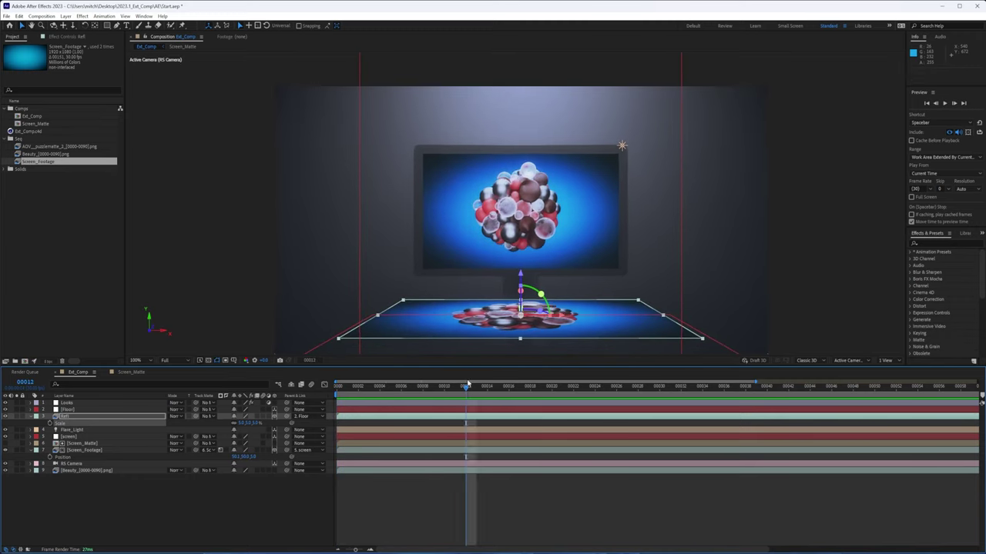
pyautogui.press('s')
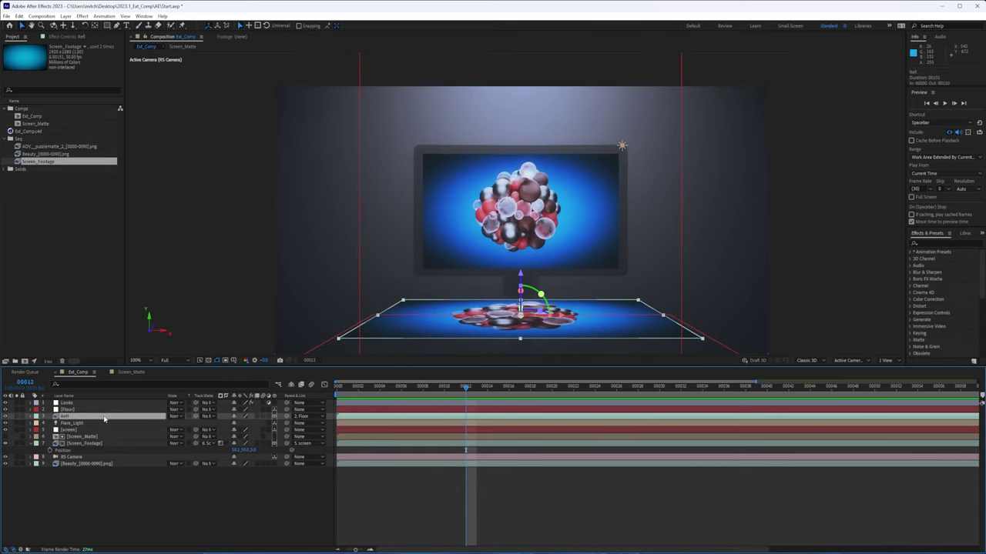
pyautogui.press('s')
pyautogui.moveTo(239, 424); pyautogui.dragTo(241, 426)
pyautogui.hotkey('shift', 'r')
pyautogui.click(274, 531)
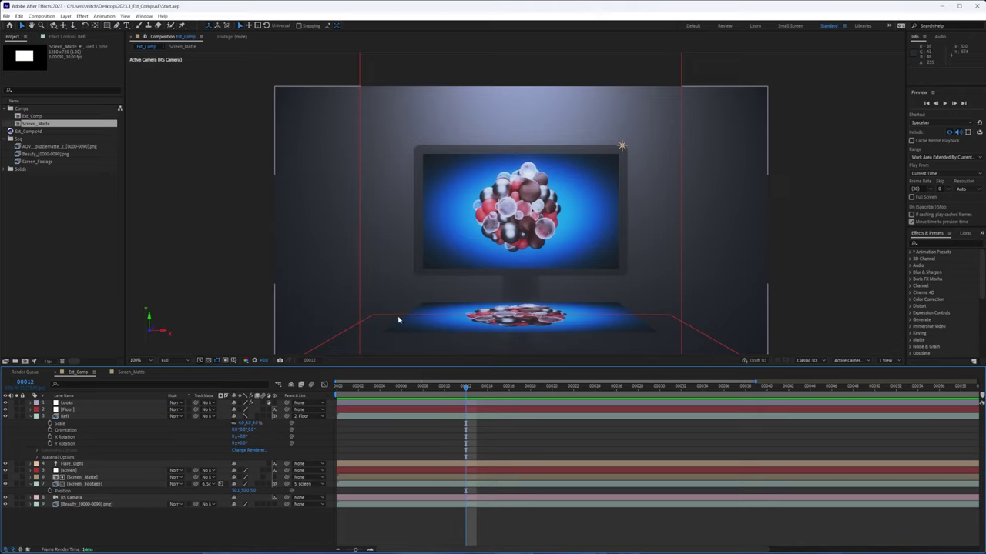
pyautogui.click(56, 434)
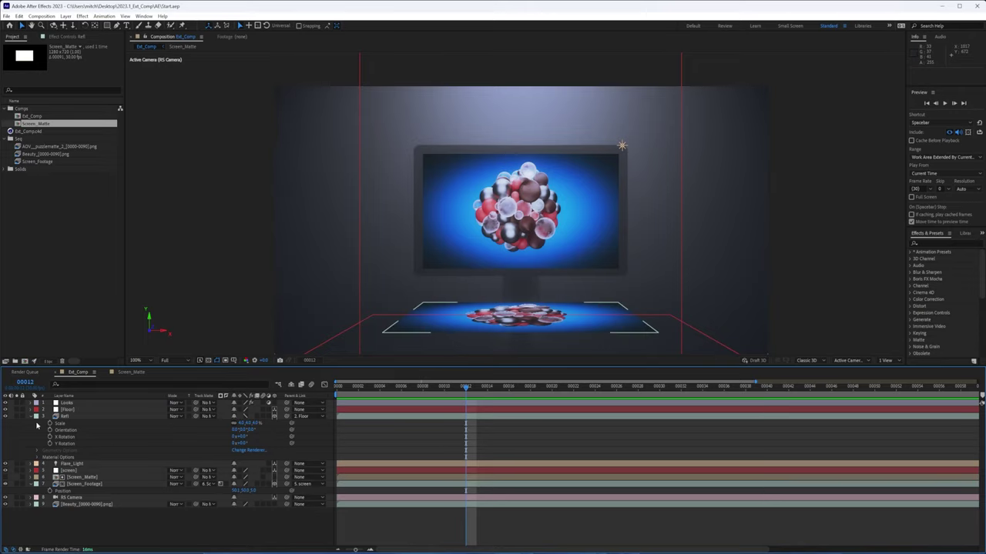
pyautogui.click(64, 417)
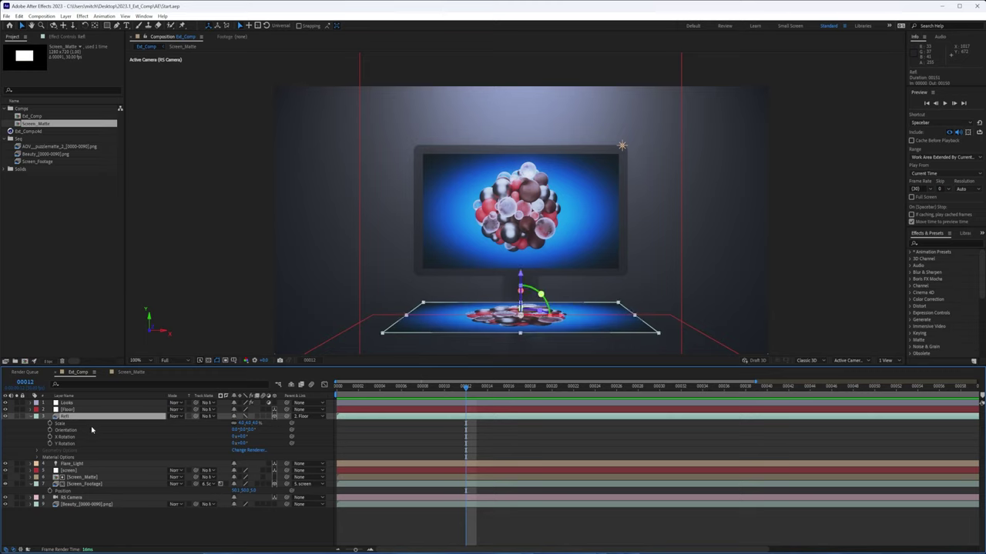
# - Apply Effect > Blur & Sharpen > Gaussian Blur to the Refl layer
pyautogui.click(85, 16)
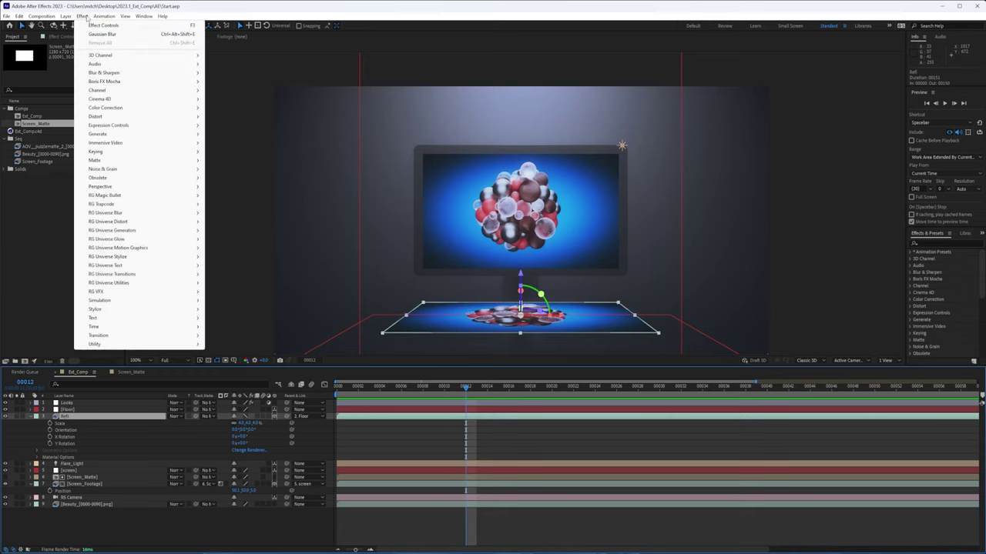
pyautogui.moveTo(124, 73)
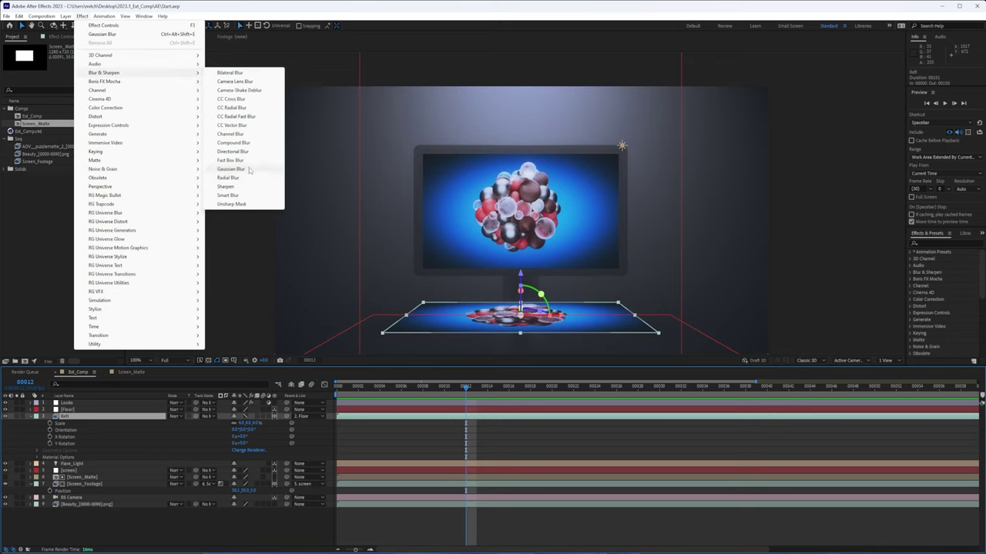
pyautogui.click(249, 168)
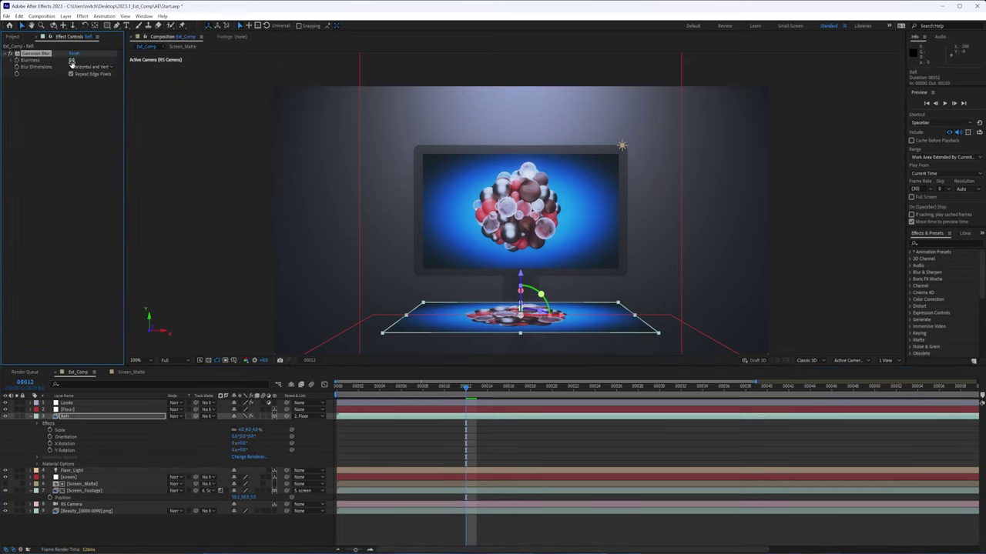
# - Set the Gaussian Blur Blurriness to 350 and compare the softened reflection
pyautogui.moveTo(72, 62); pyautogui.dragTo(524, 91)
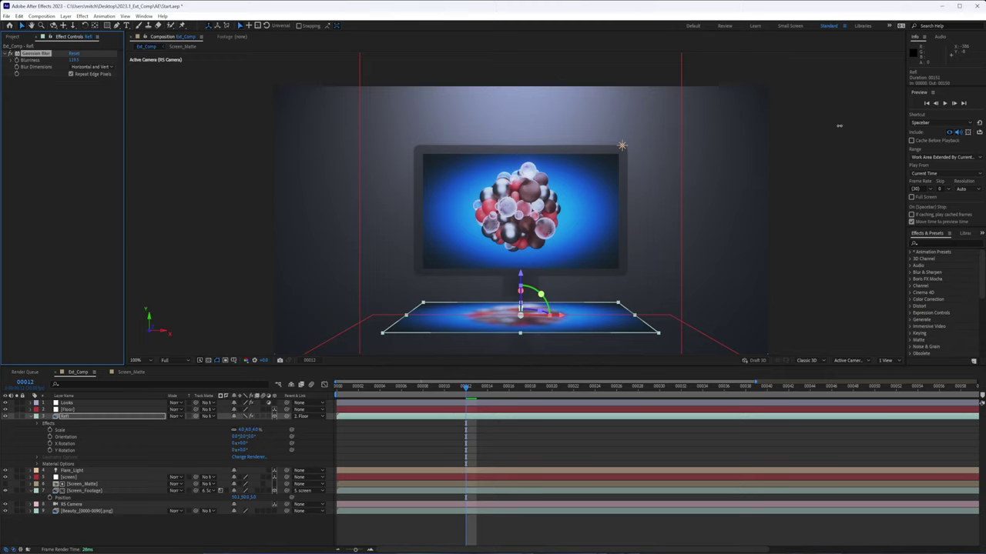
pyautogui.click(74, 60)
pyautogui.write('350')
pyautogui.press('Return')
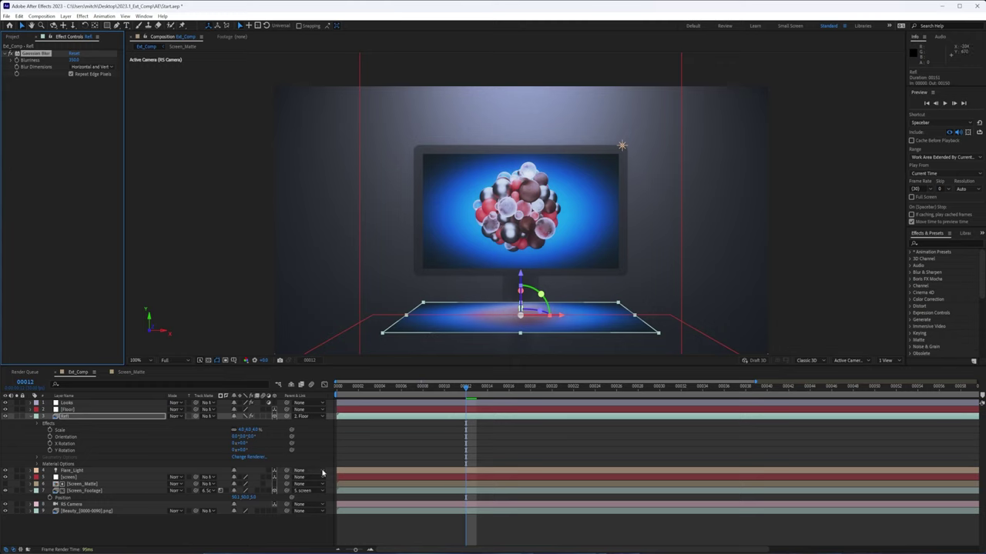
pyautogui.click(364, 526)
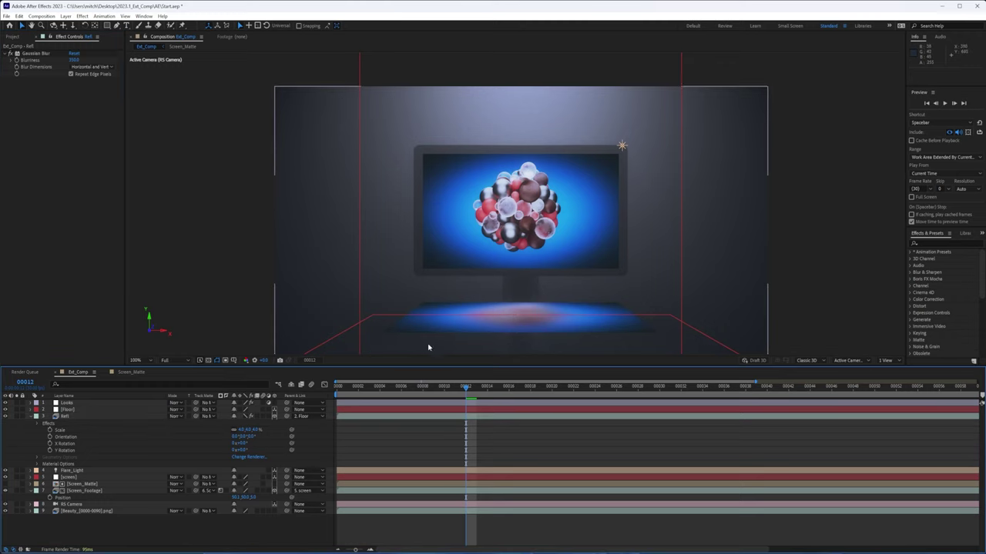
pyautogui.click(45, 425)
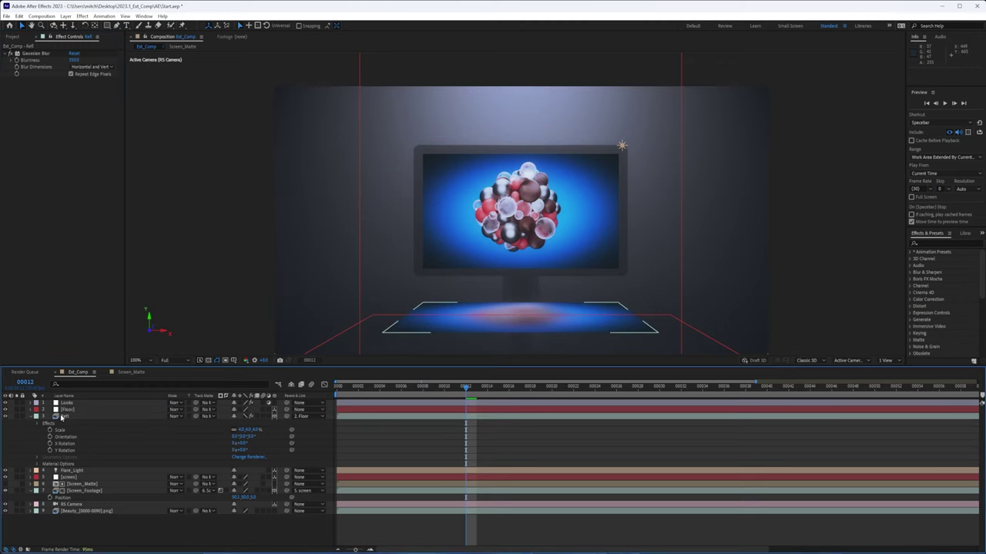
pyautogui.click(62, 416)
# - Turn off Repeat Edge Pixels on Refl's Gaussian Blur and check the result
pyautogui.click(70, 74)
pyautogui.click(382, 546)
pyautogui.click(69, 416)
# - Test-slide the Refl plane sideways on the floor, then undo to restore its position
pyautogui.press('t')
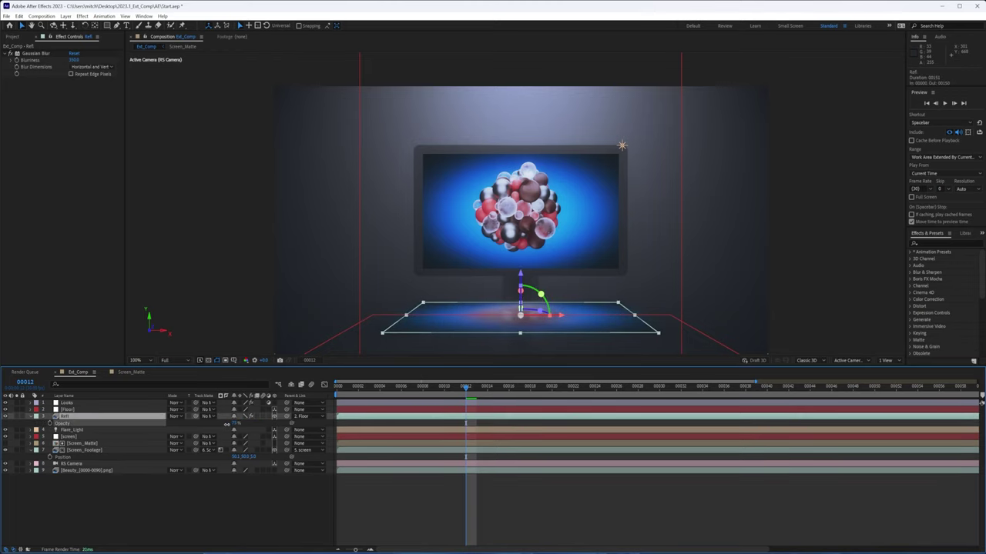
pyautogui.press('Return')
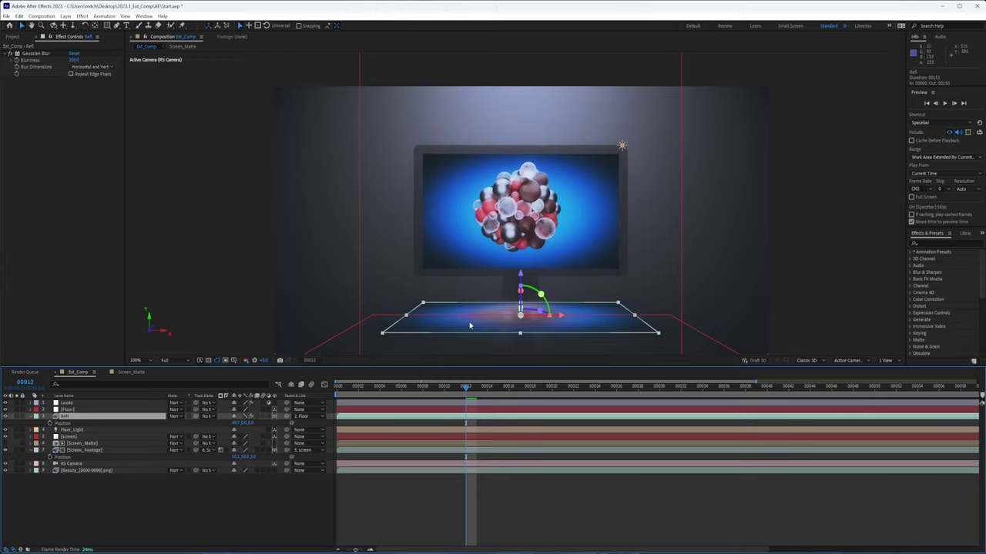
pyautogui.moveTo(561, 320); pyautogui.dragTo(579, 332)
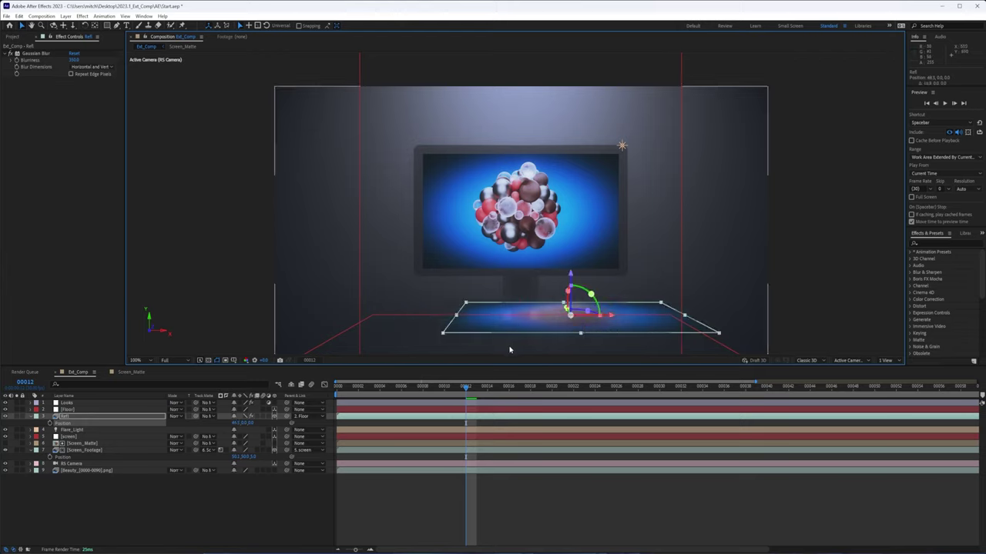
pyautogui.moveTo(510, 349); pyautogui.dragTo(500, 344)
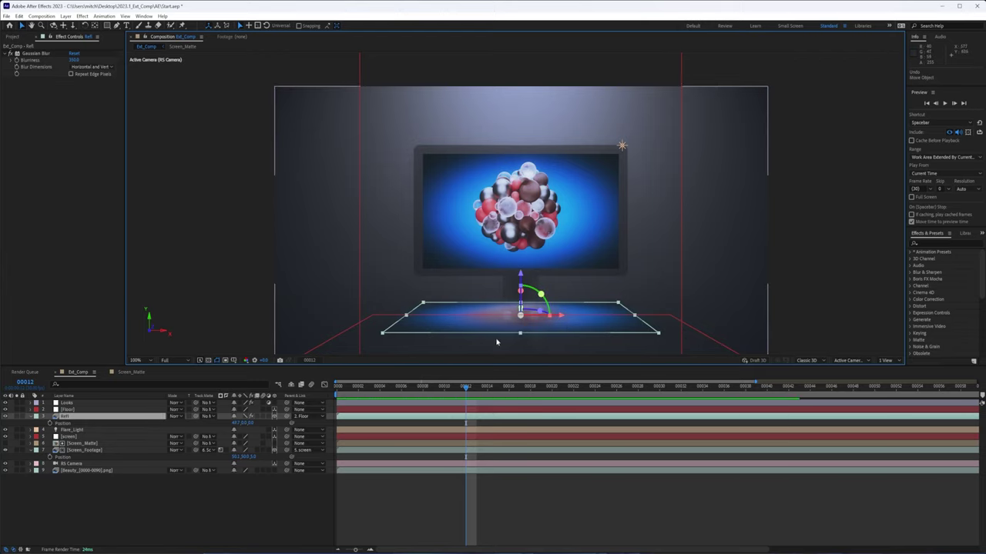
pyautogui.click(96, 418)
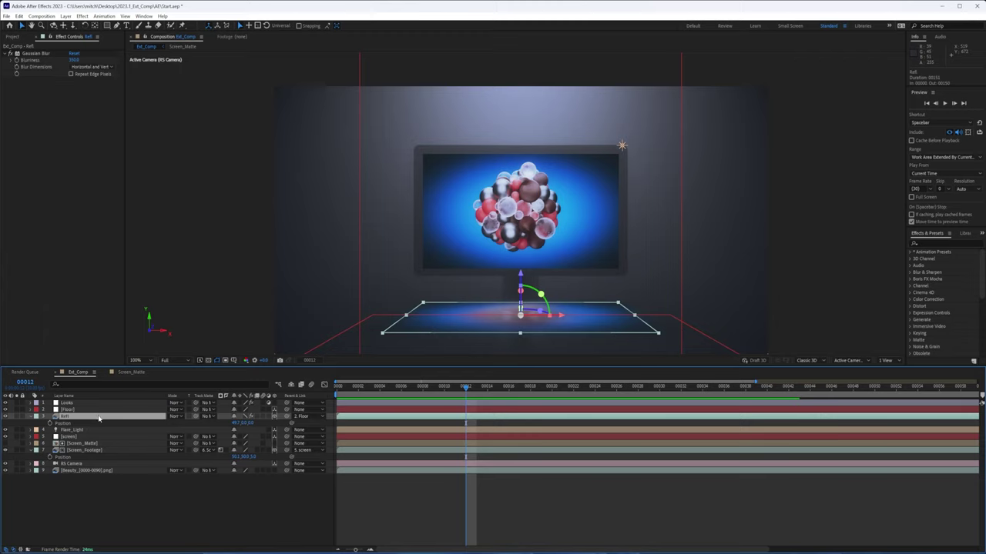
# - Test a small shift of Refl's Position, then restore it and collapse the layer
pyautogui.press('p')
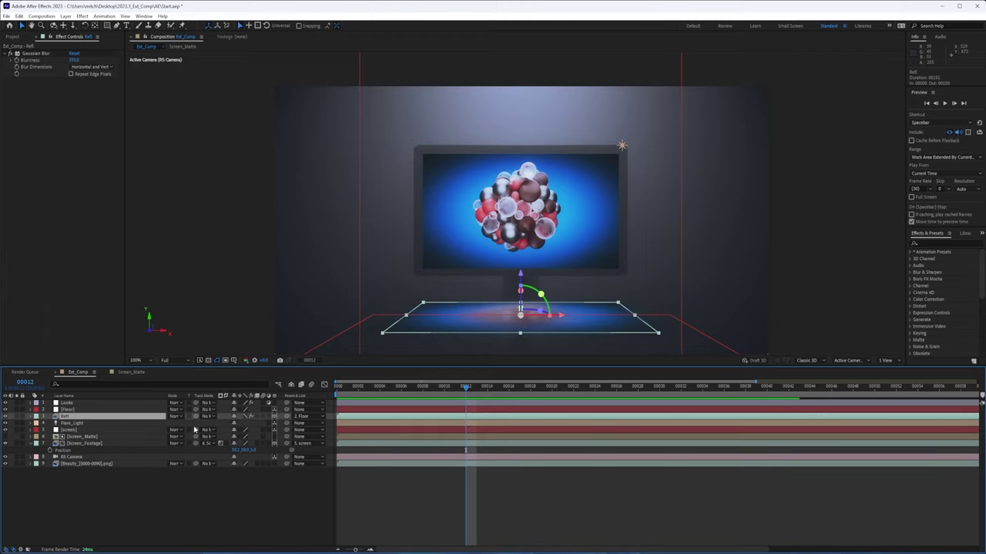
pyautogui.press('p')
pyautogui.moveTo(250, 425)
pyautogui.mouseDown()
pyautogui.moveTo(263, 425)
pyautogui.moveTo(244, 424)
pyautogui.moveTo(254, 421)
pyautogui.mouseUp()
pyautogui.click(375, 505)
pyautogui.click(90, 417)
pyautogui.click(31, 418)
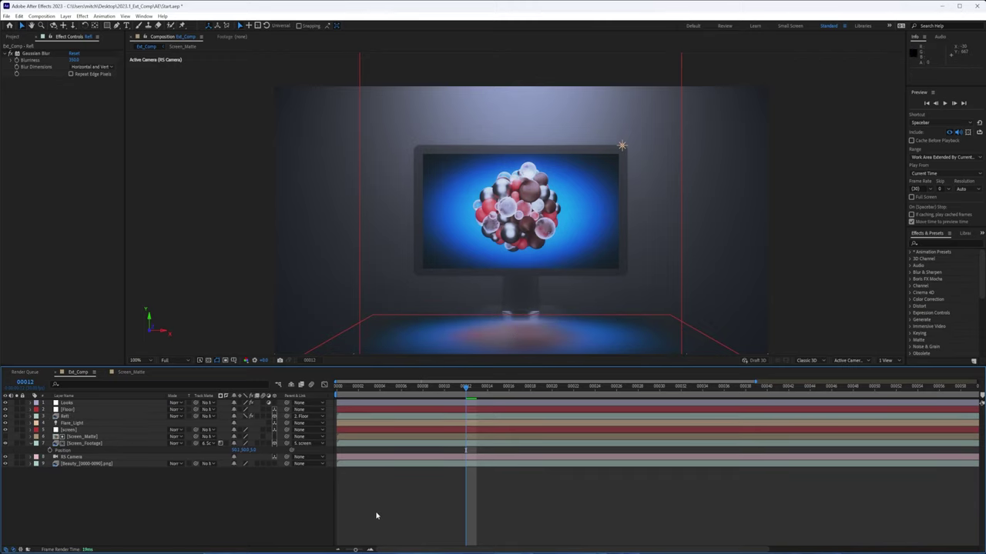
# - Preview from the start, stop near frame 7, and lower Refl's Opacity to roughly 56%
pyautogui.press('Home')
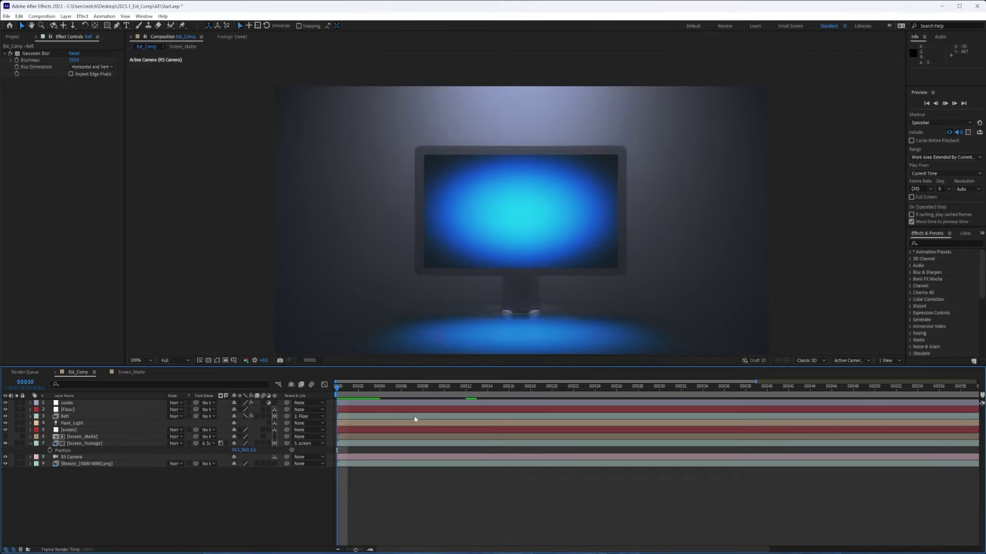
pyautogui.press('space')
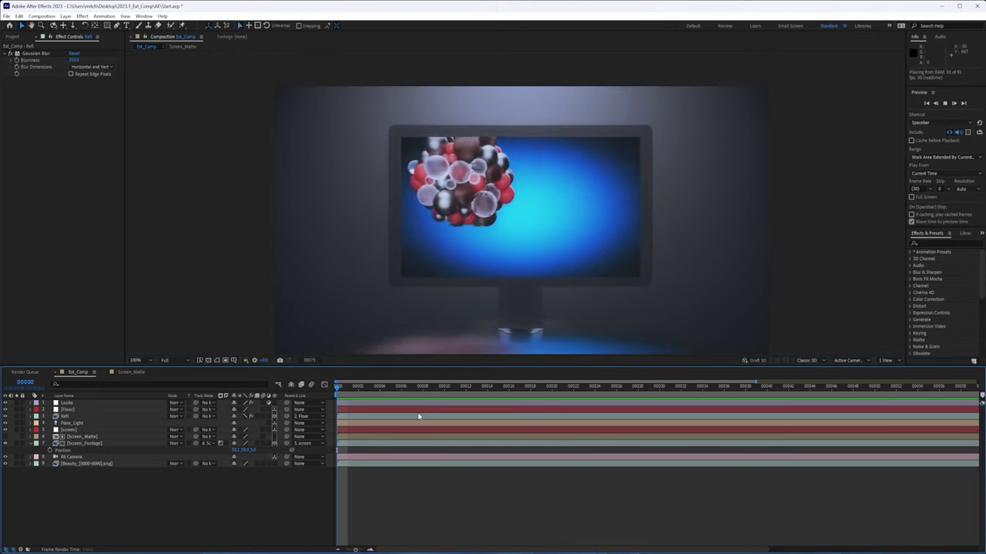
pyautogui.click(411, 387)
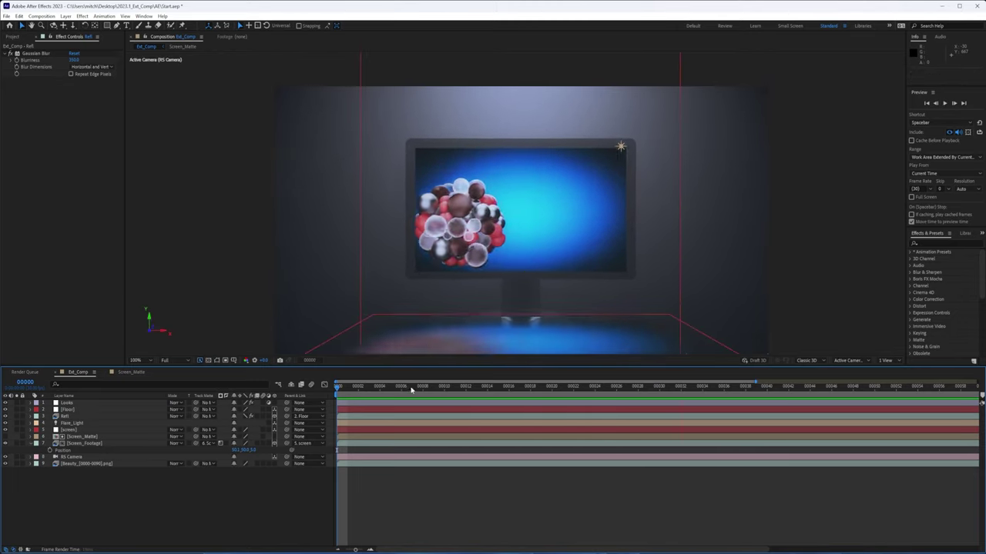
pyautogui.click(65, 415)
pyautogui.press('t')
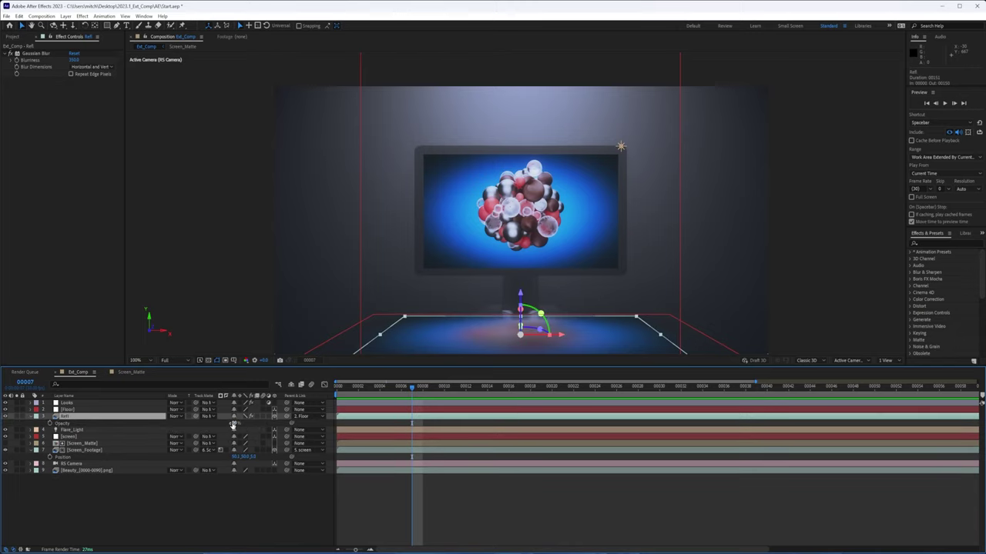
pyautogui.moveTo(232, 423); pyautogui.dragTo(224, 425)
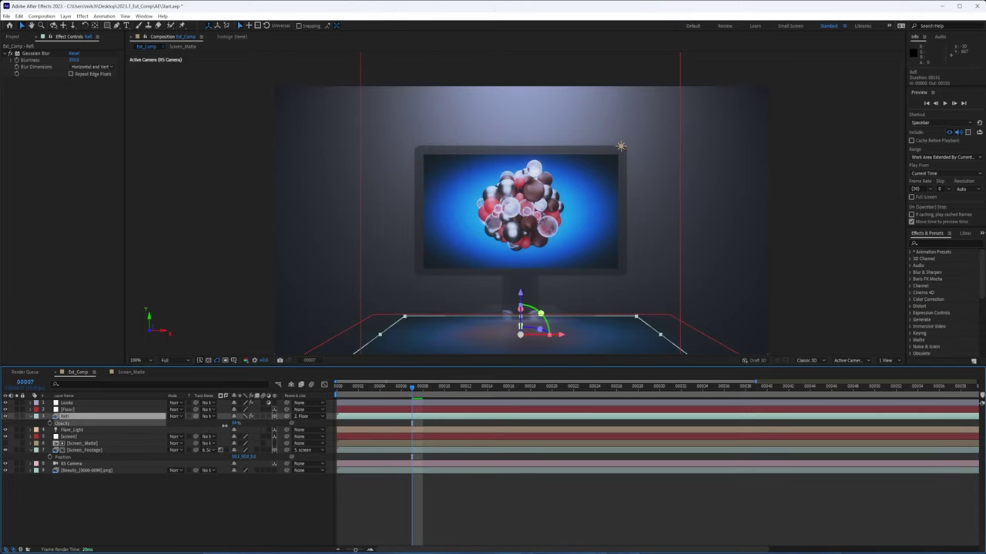
# - Judge the Refl floor reflection, then reselect Refl and collapse its Opacity property
pyautogui.click(487, 510)
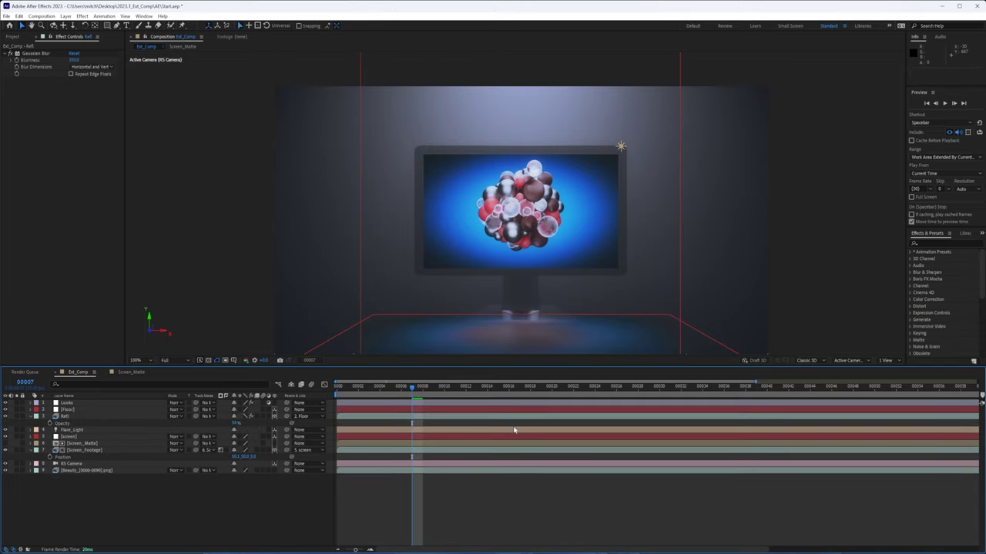
pyautogui.click(69, 424)
pyautogui.click(31, 416)
# - Select Screen_Footage and add Screen_Matte to the selection in the timeline
pyautogui.click(85, 444)
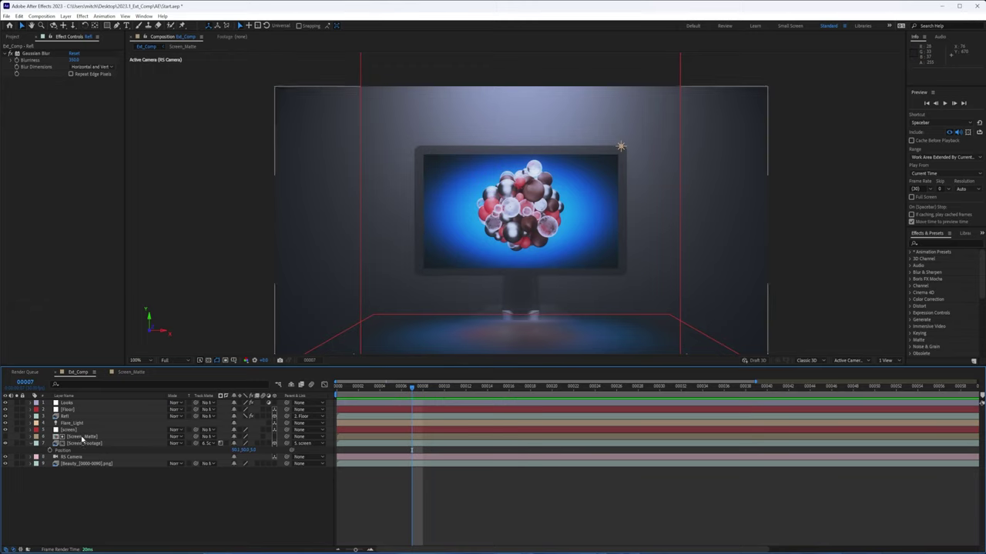
pyautogui.click(82, 436)
pyautogui.click(78, 447)
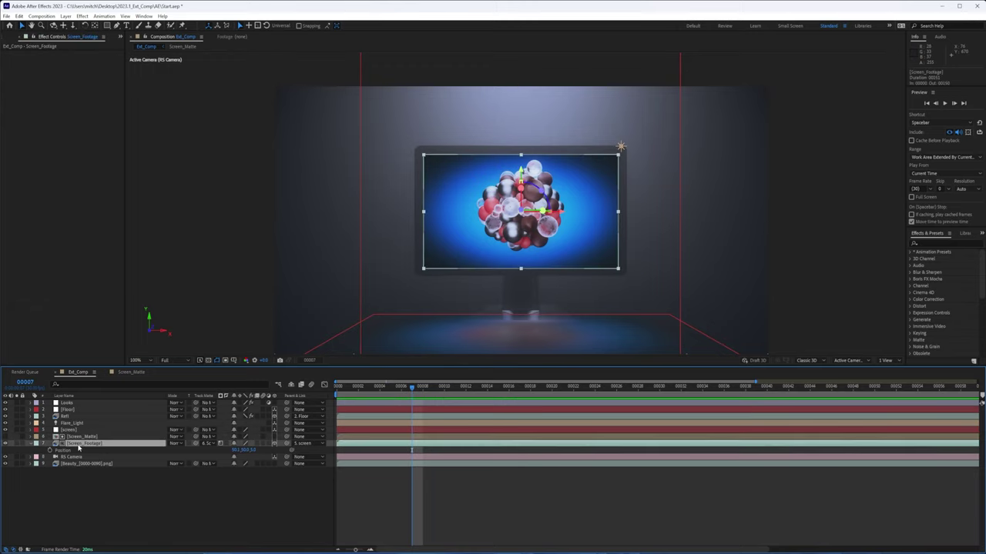
pyautogui.hotkey('ctrl', 'Up')
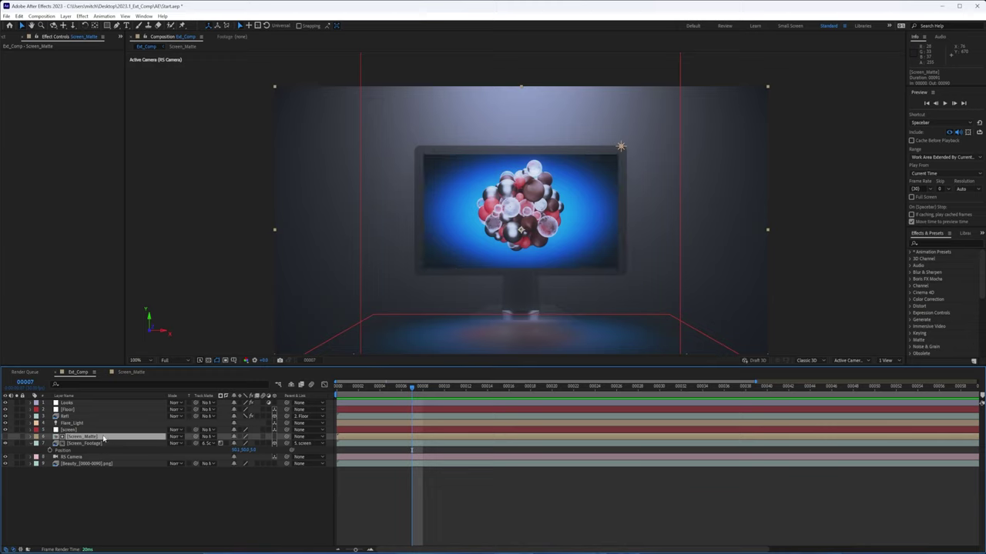
pyautogui.click(85, 445)
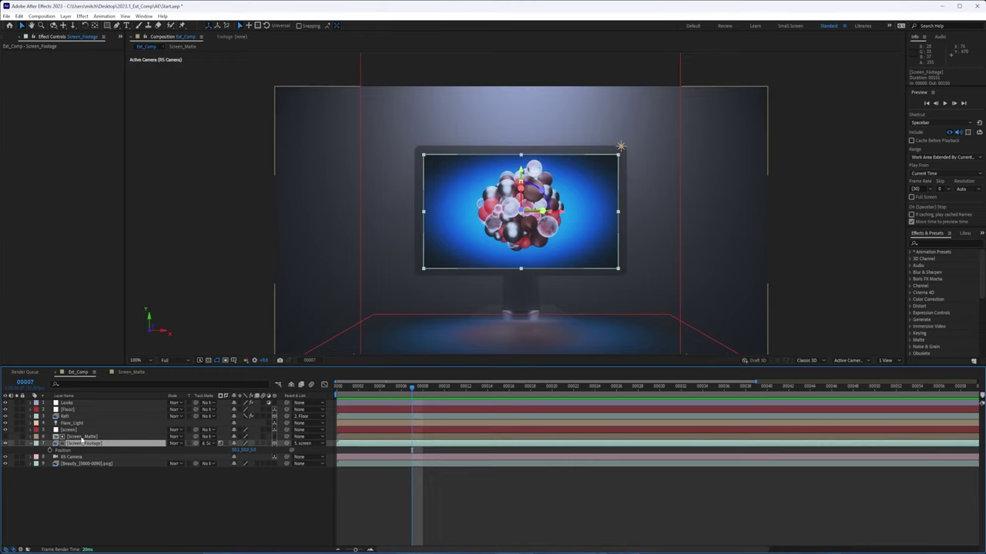
pyautogui.hotkey('ctrl', 'shift', 'Up')
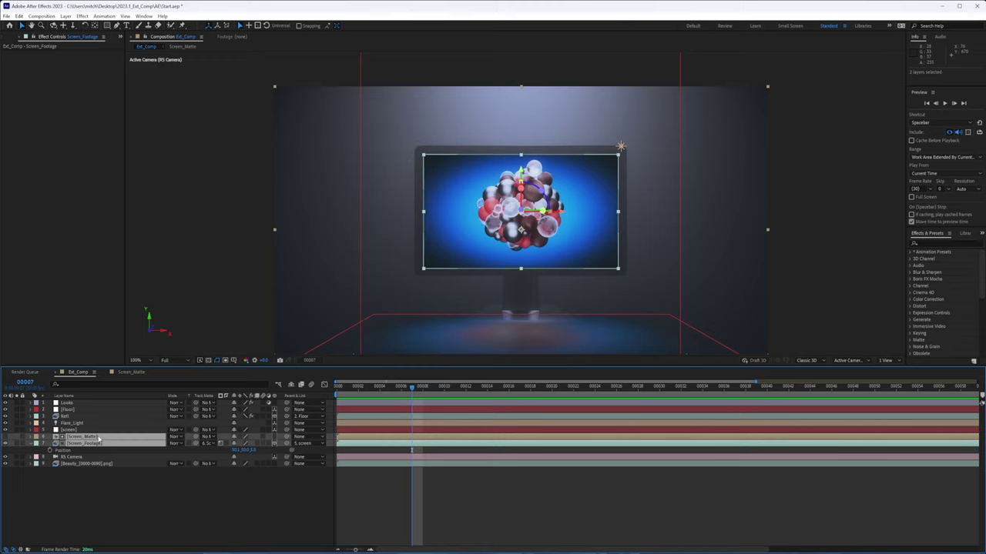
# - Precompose the two screen layers into a new 'Screen_Glow' comp and re-enable the screen content
pyautogui.rightClick(97, 441)
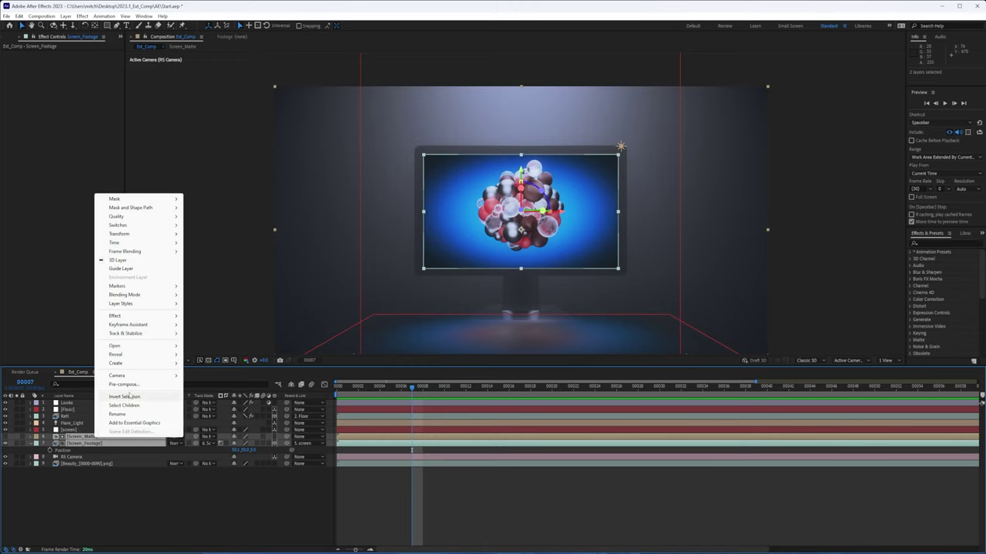
pyautogui.click(132, 385)
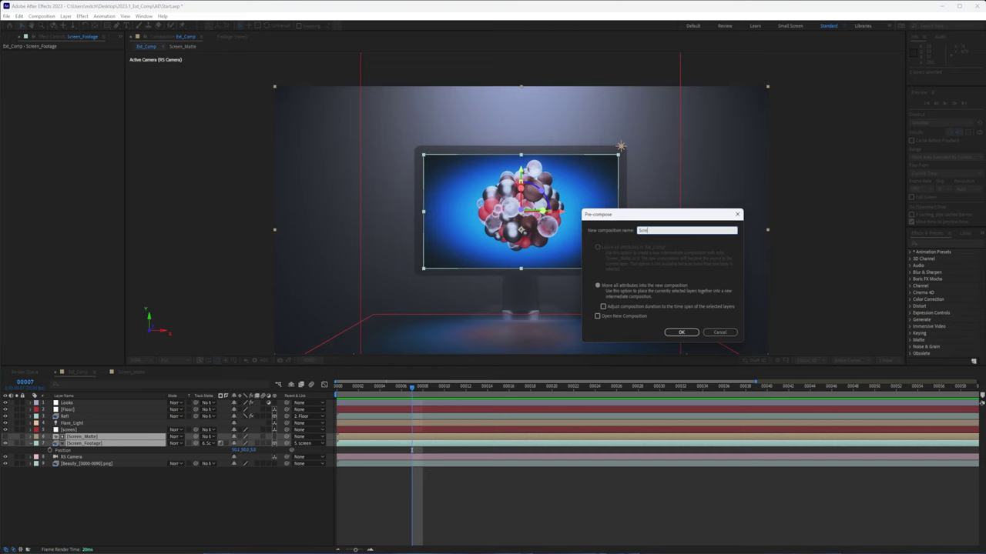
pyautogui.write('Screen_Glow')
pyautogui.press('Return')
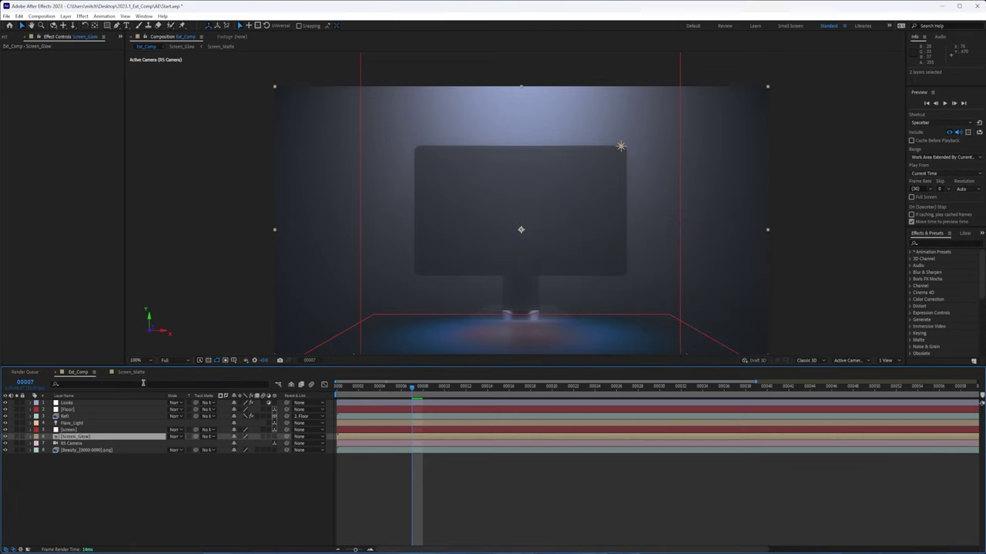
pyautogui.click(240, 437)
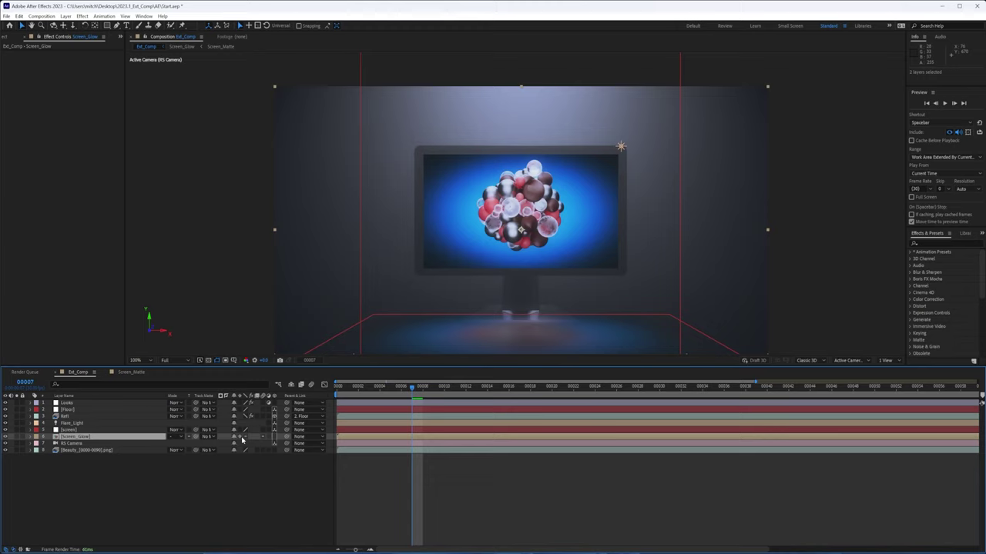
# - Solo Screen_Glow, toggle the transparency grid on and off, then unsolo it
pyautogui.click(99, 438)
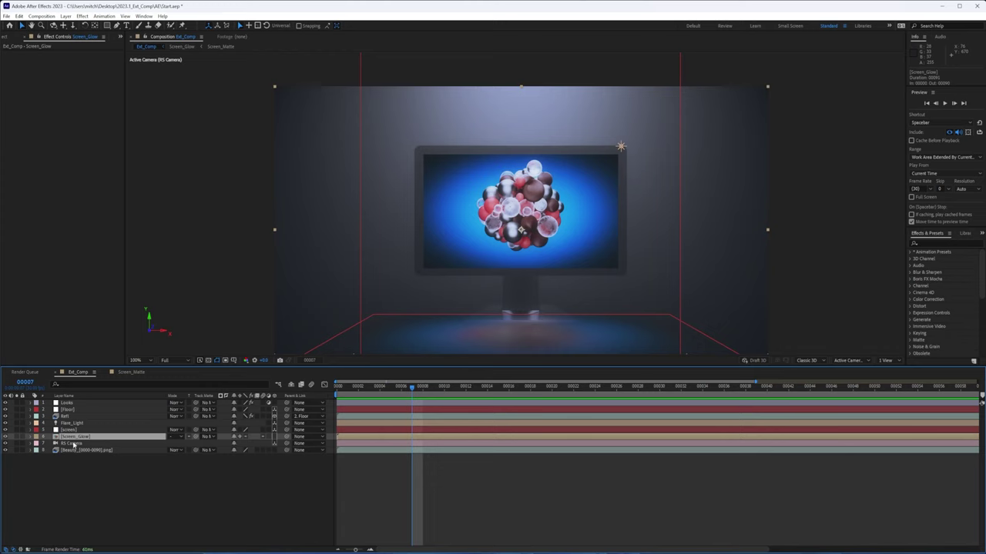
pyautogui.click(17, 436)
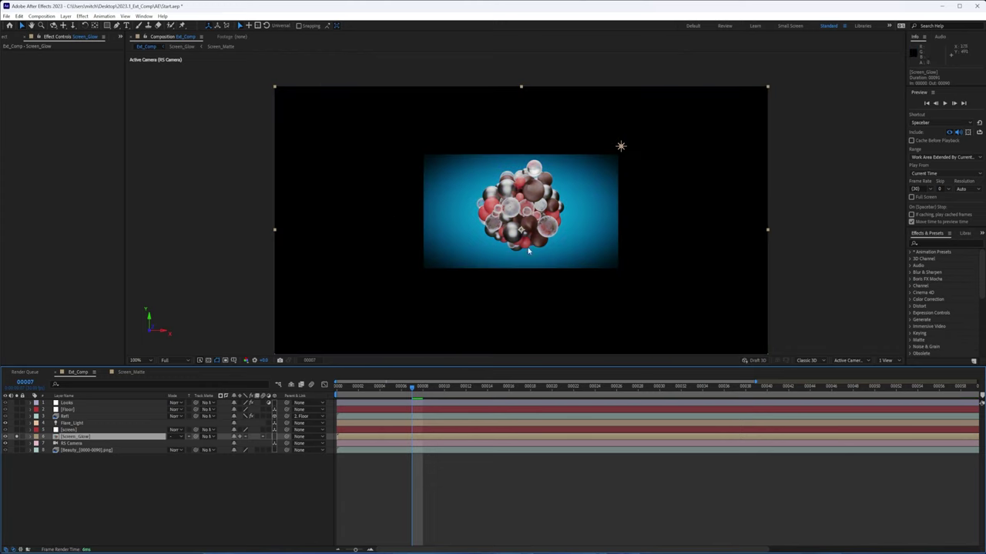
pyautogui.click(207, 361)
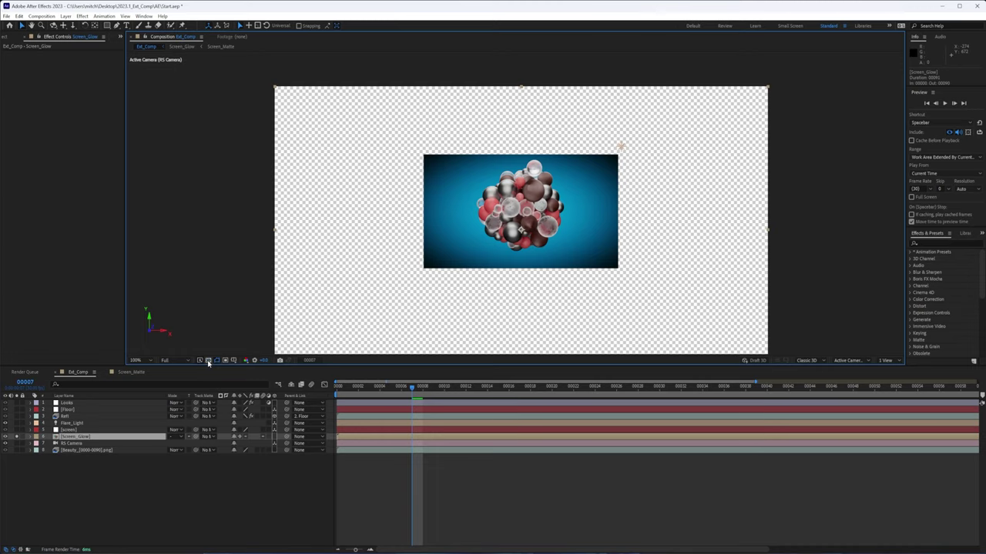
pyautogui.click(207, 361)
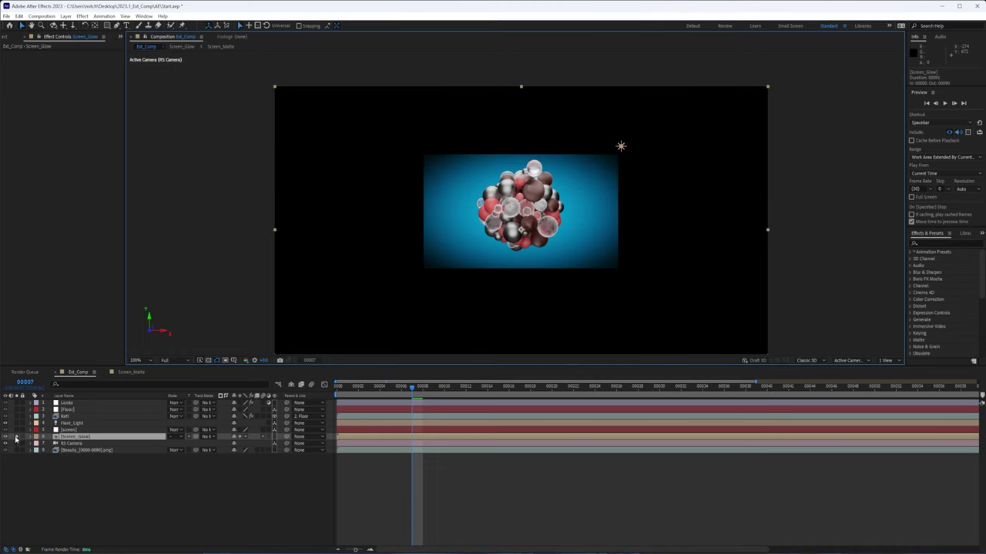
pyautogui.click(16, 437)
# - Apply Optical Glow to Screen_Glow with Alpha Channel Extend (Unmult), Uniform Size toggled, Size about 145
pyautogui.click(82, 16)
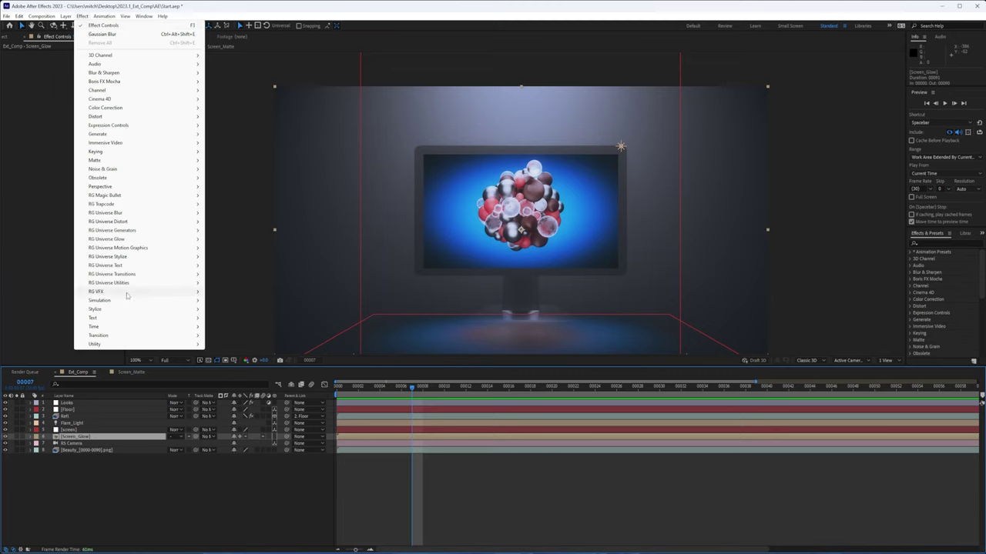
pyautogui.moveTo(129, 293)
pyautogui.click(231, 336)
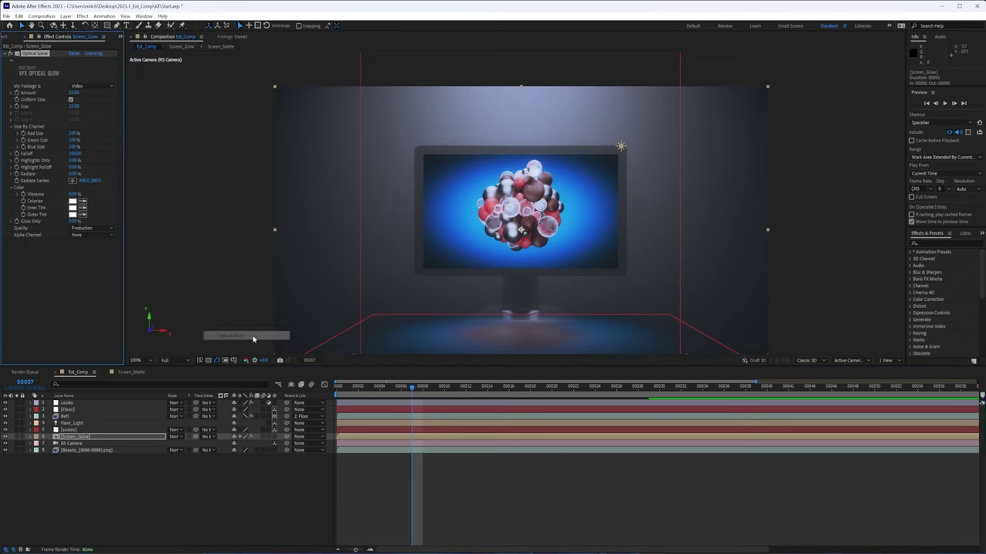
pyautogui.click(80, 235)
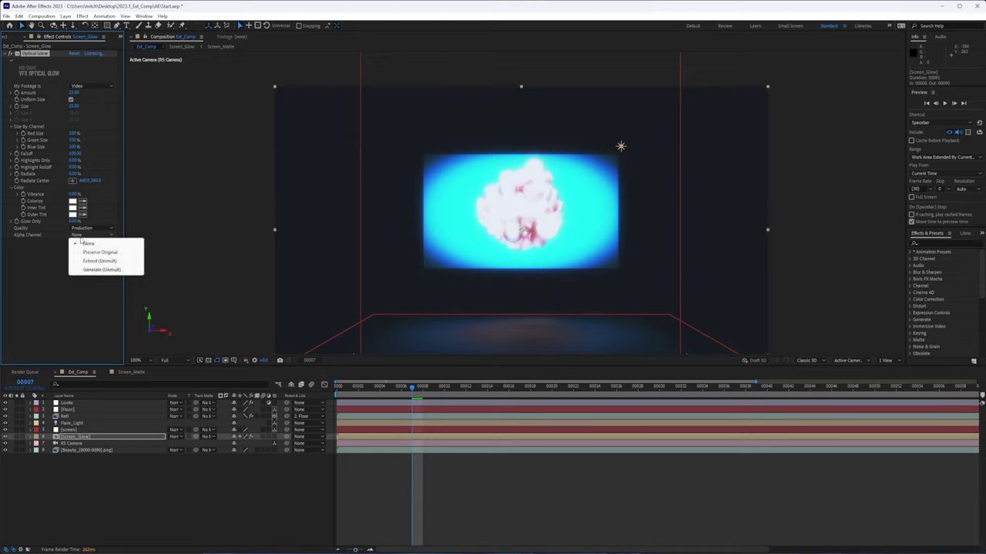
pyautogui.click(119, 262)
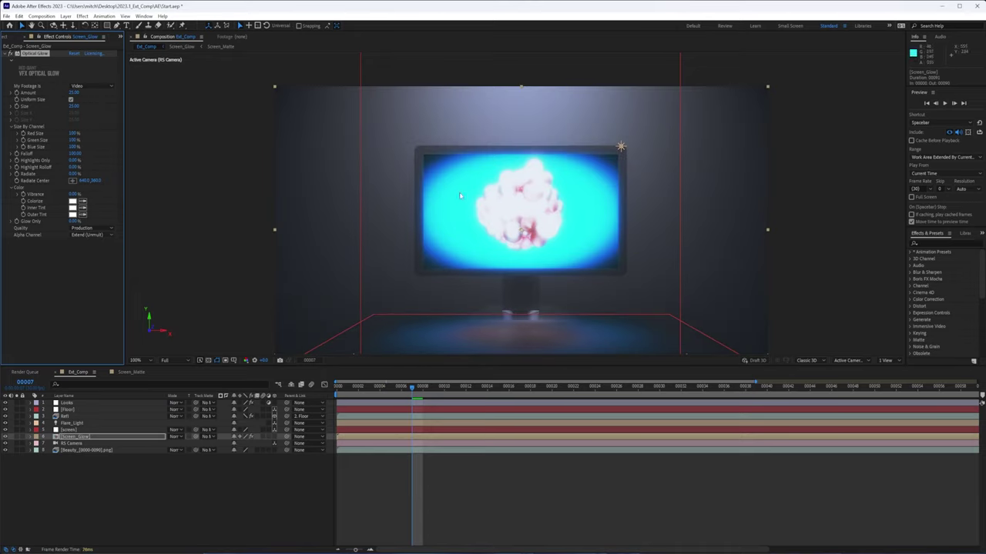
pyautogui.click(72, 99)
pyautogui.moveTo(74, 106)
pyautogui.mouseDown()
pyautogui.moveTo(184, 106)
pyautogui.moveTo(78, 110)
pyautogui.moveTo(64, 96)
pyautogui.mouseUp()
# - Turn Uniform Size back on and raise Radiate to 100% while viewing frame 39
pyautogui.click(71, 99)
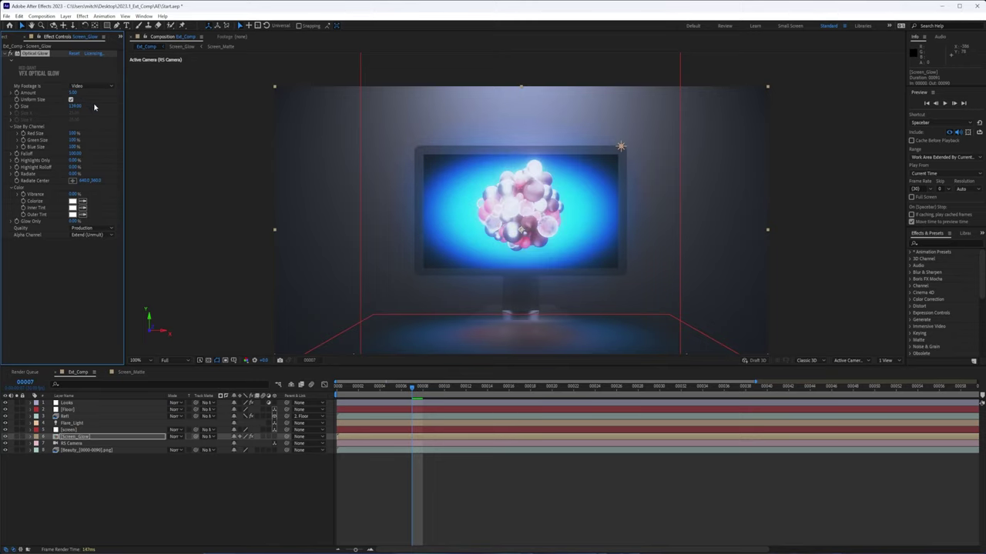
pyautogui.moveTo(416, 393); pyautogui.dragTo(757, 388)
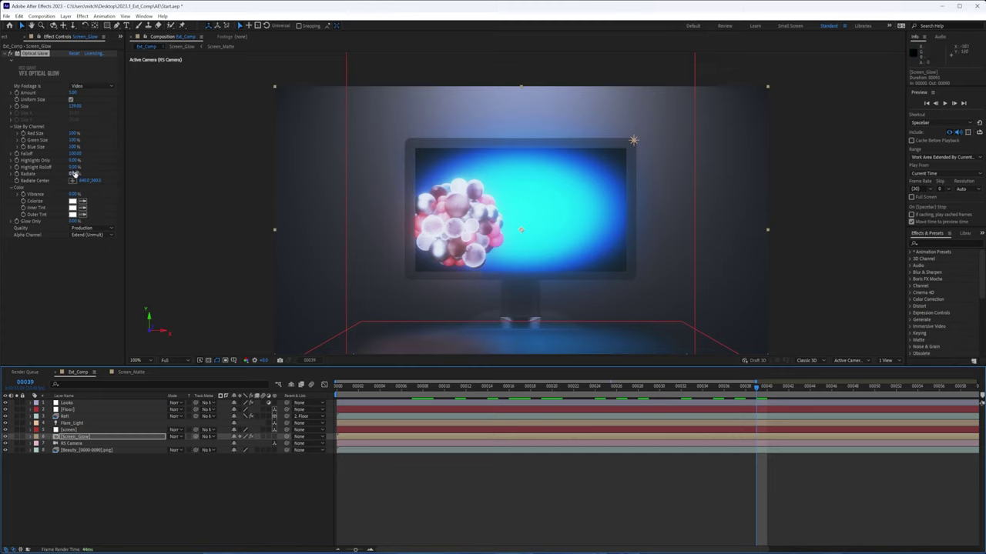
pyautogui.moveTo(73, 174); pyautogui.dragTo(127, 168)
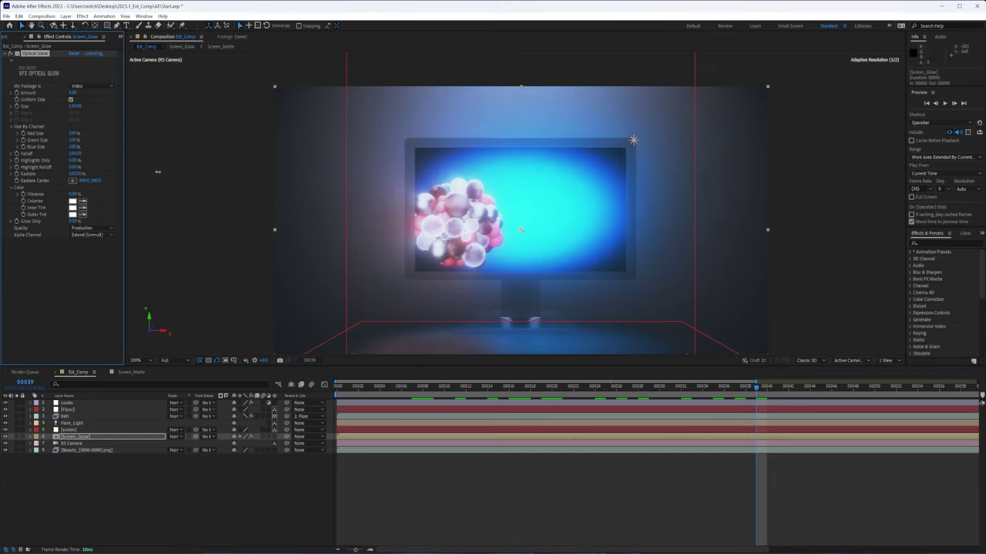
# - Move the glow's Radiate Center to the monitor's lower middle, then return to frame 5
pyautogui.click(71, 182)
pyautogui.click(380, 160)
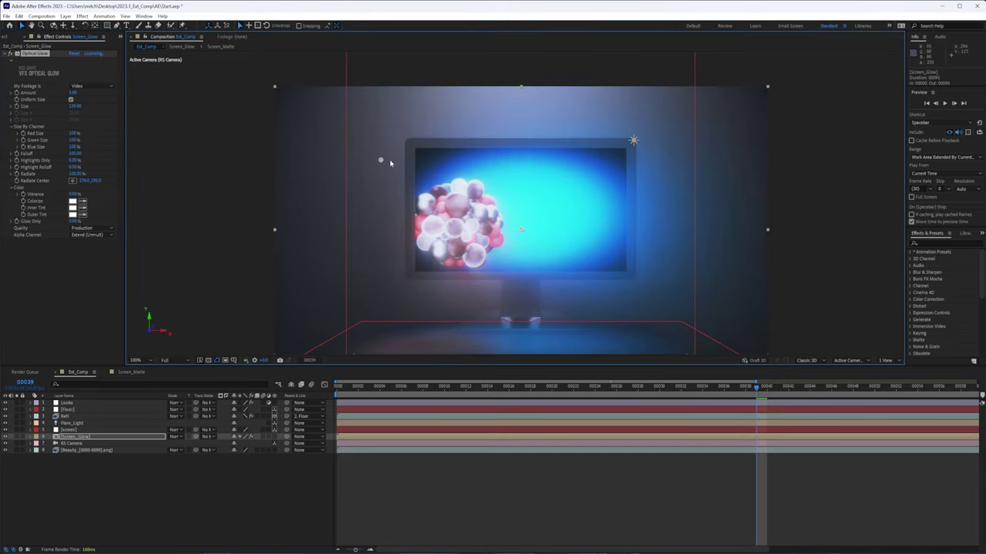
pyautogui.moveTo(379, 161); pyautogui.dragTo(702, 244)
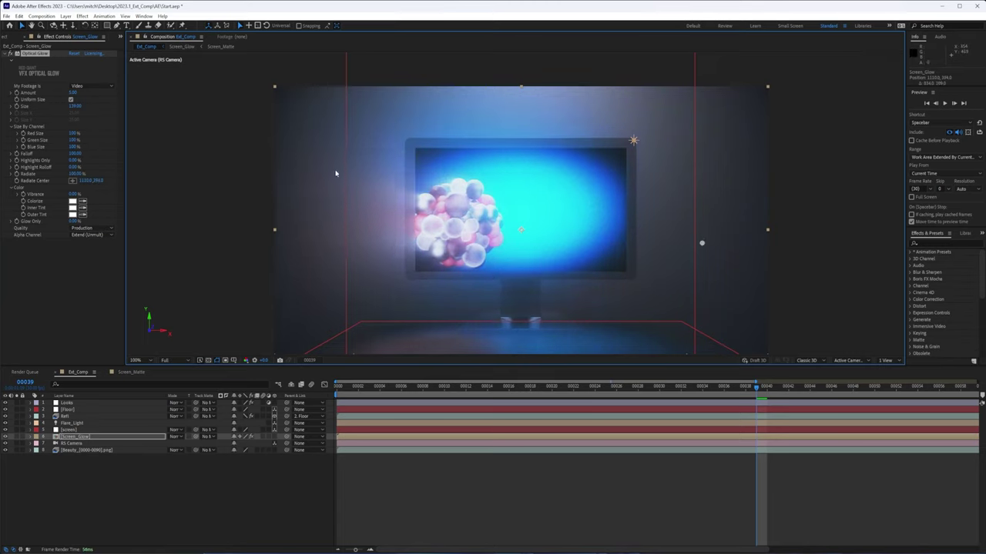
pyautogui.moveTo(692, 245); pyautogui.dragTo(526, 211)
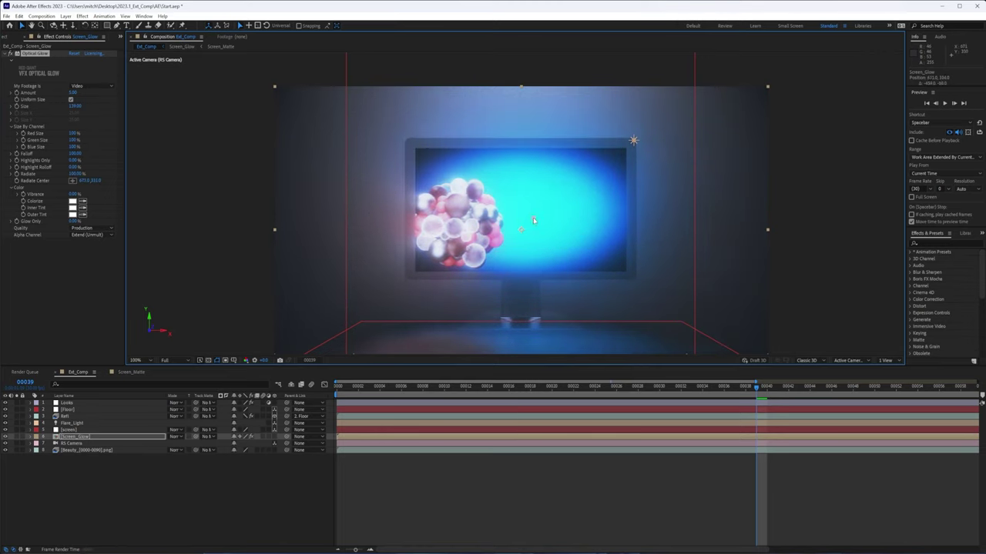
pyautogui.moveTo(521, 237); pyautogui.dragTo(521, 283)
pyautogui.moveTo(755, 390); pyautogui.dragTo(347, 376)
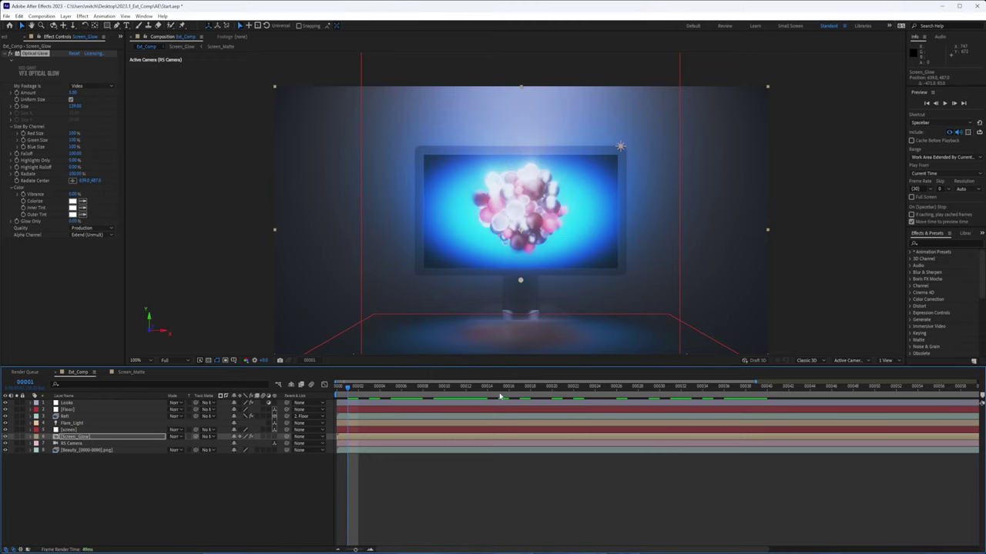
# - Preview the glow, return to frame 5, then lower the Refl layer's Opacity slightly
pyautogui.moveTo(465, 391); pyautogui.dragTo(390, 386)
pyautogui.click(548, 517)
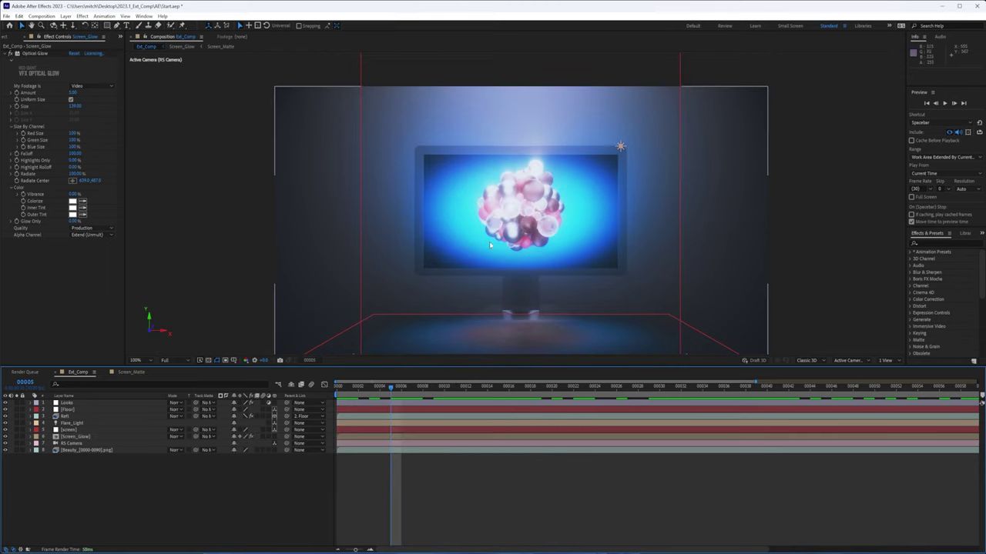
pyautogui.click(582, 508)
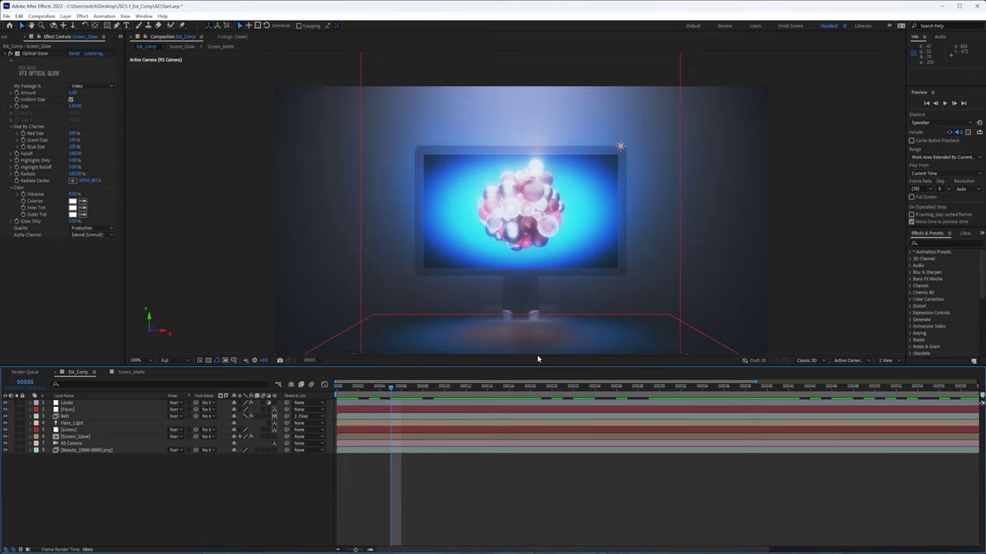
pyautogui.click(493, 338)
pyautogui.press('t')
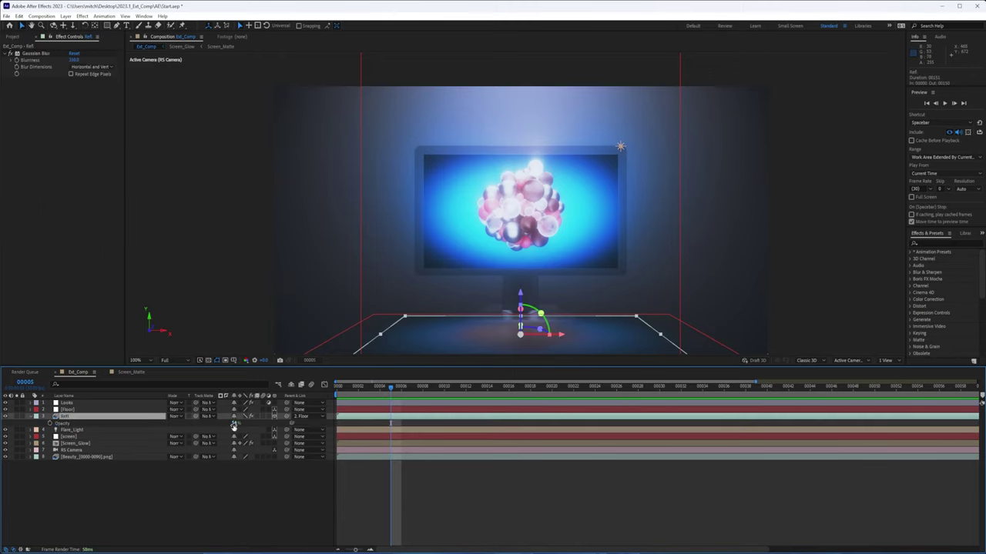
pyautogui.moveTo(235, 425); pyautogui.dragTo(237, 424)
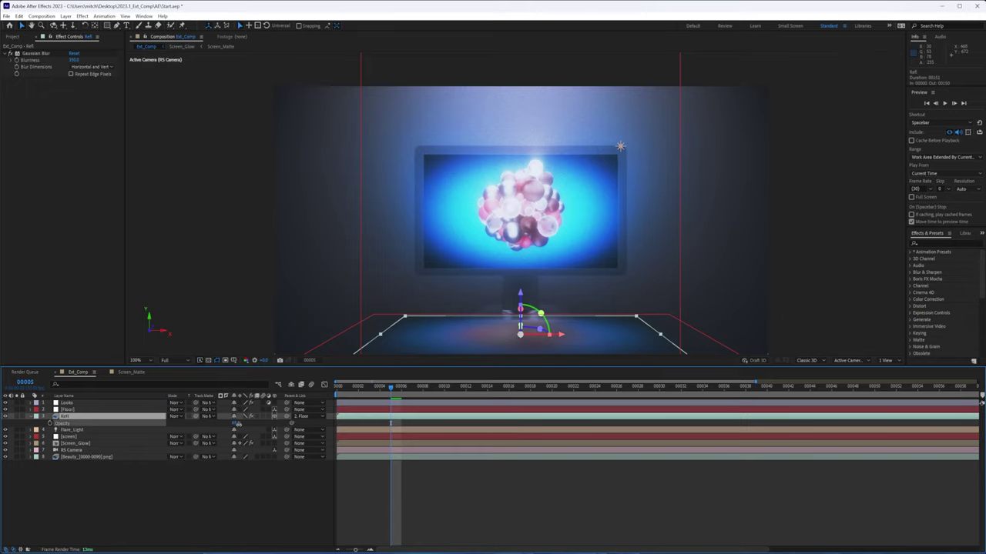
pyautogui.click(397, 496)
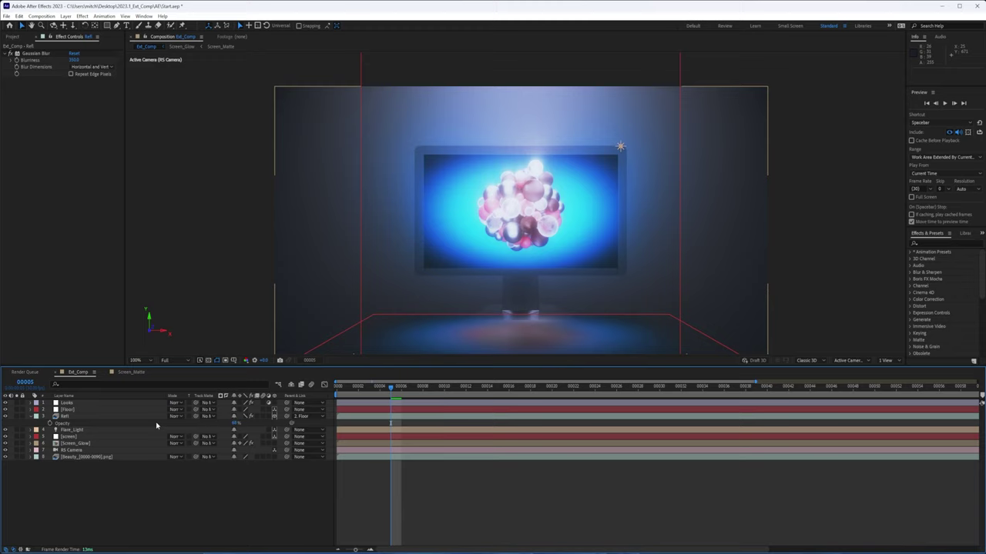
# - Create a new solid named Lens_Flares and move it third in the layer stack
pyautogui.rightClick(130, 508)
pyautogui.moveTo(176, 411)
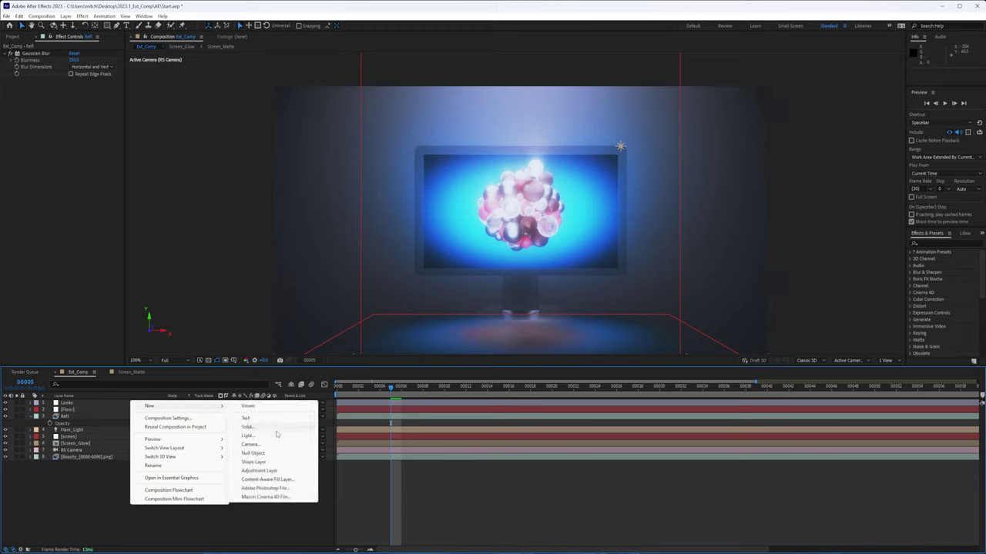
pyautogui.click(82, 16)
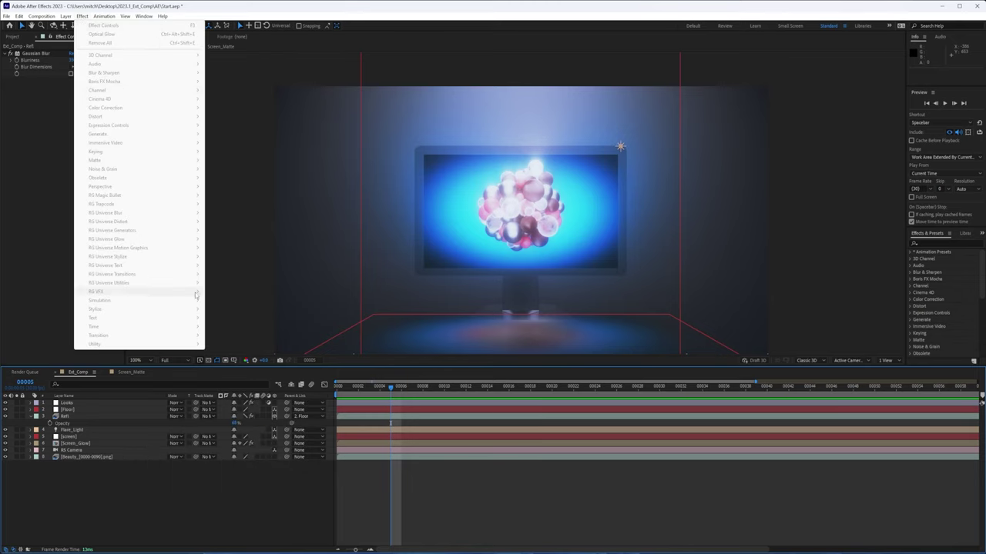
pyautogui.rightClick(195, 494)
pyautogui.moveTo(245, 399)
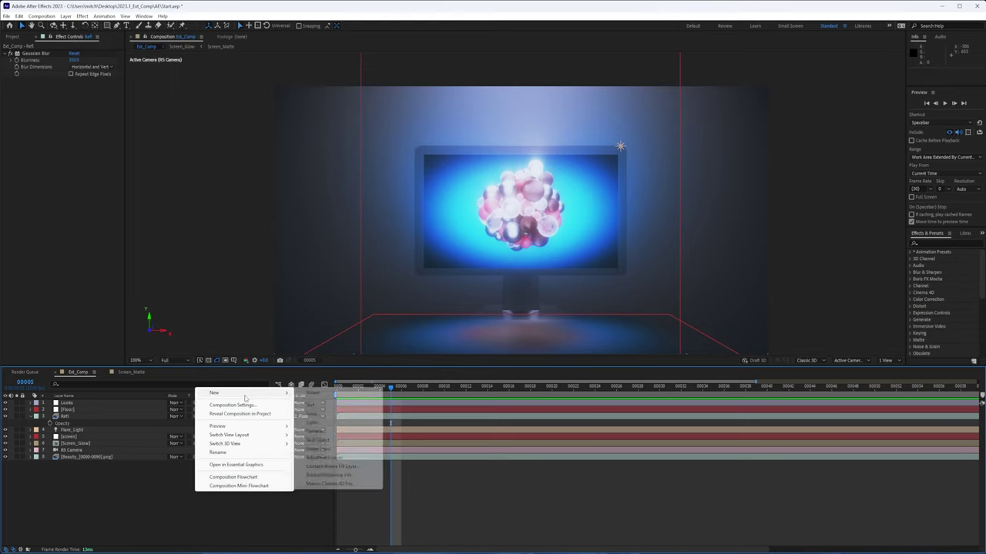
pyautogui.click(315, 414)
pyautogui.write('Lens_Flares')
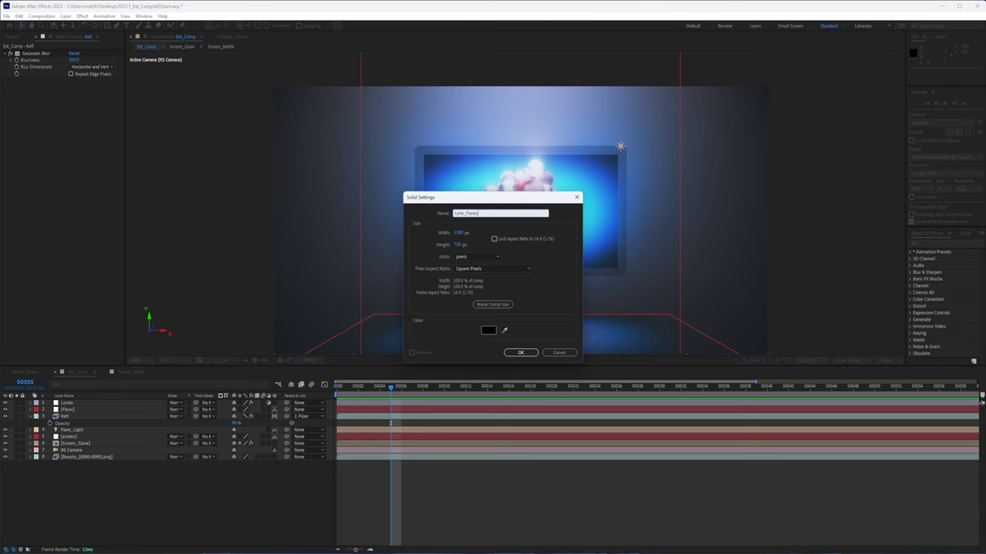
pyautogui.press('Return')
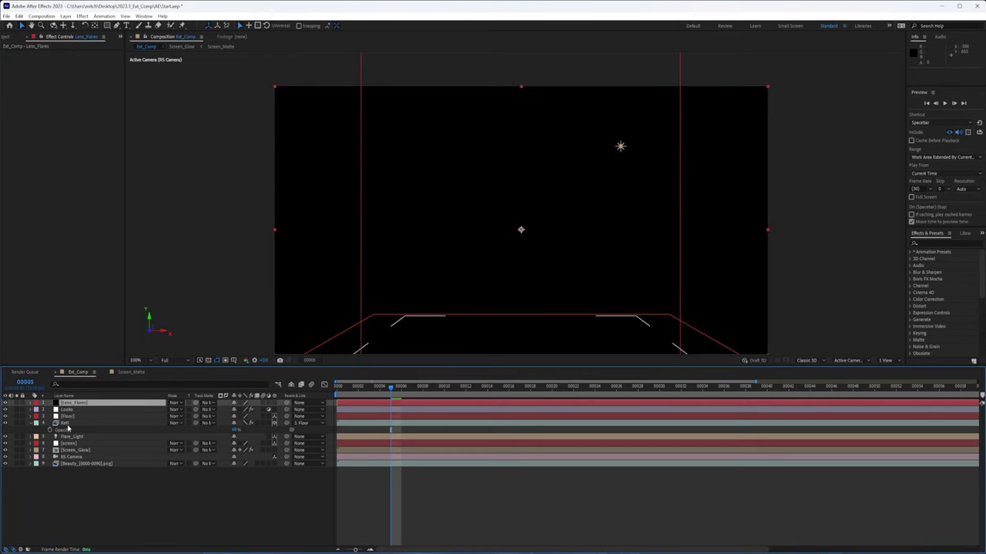
pyautogui.moveTo(82, 405)
pyautogui.mouseDown()
pyautogui.moveTo(85, 431)
pyautogui.moveTo(86, 420)
pyautogui.mouseUp()
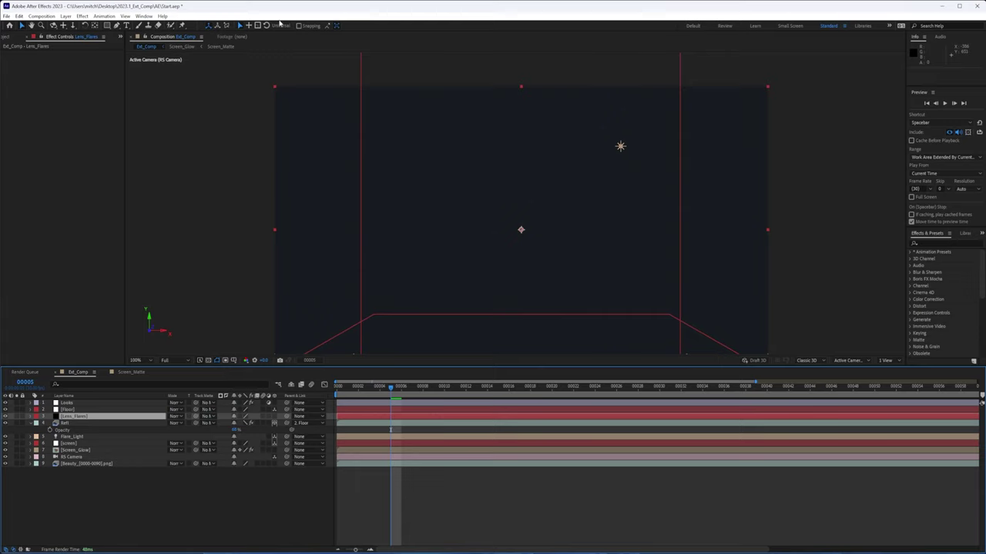
# - Confirm the Lens_Flares solid settings and apply the Knoll Light Factory effect to it
pyautogui.click(66, 16)
pyautogui.click(87, 33)
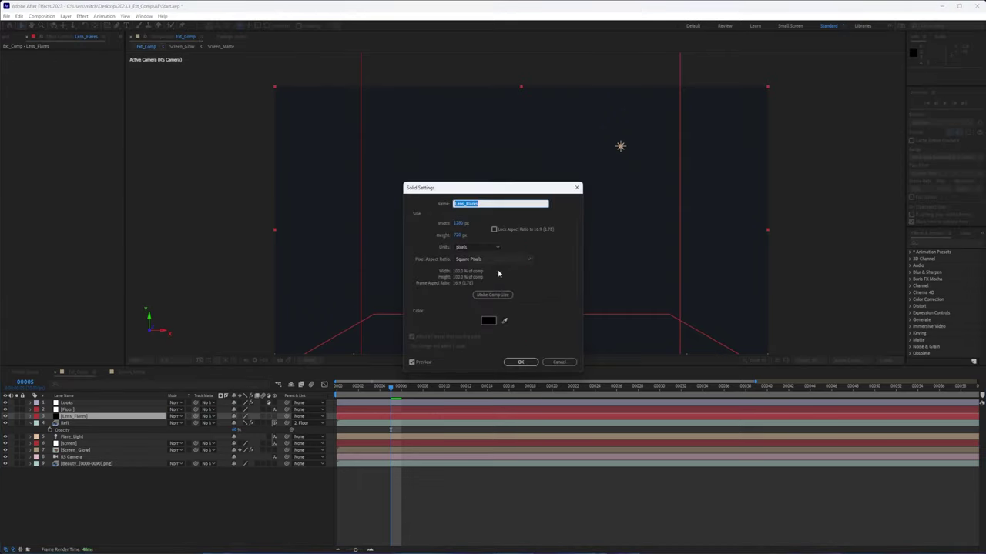
pyautogui.click(520, 362)
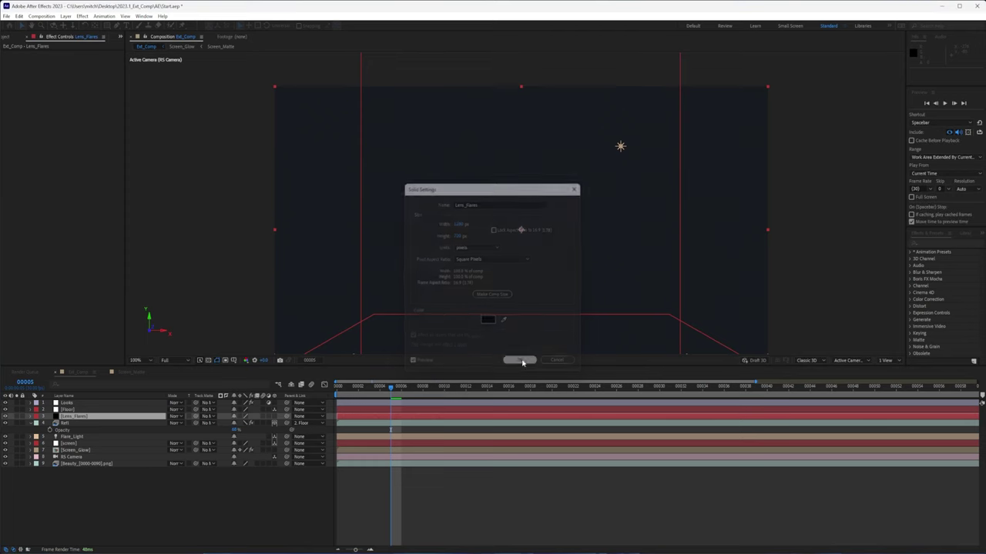
pyautogui.click(82, 16)
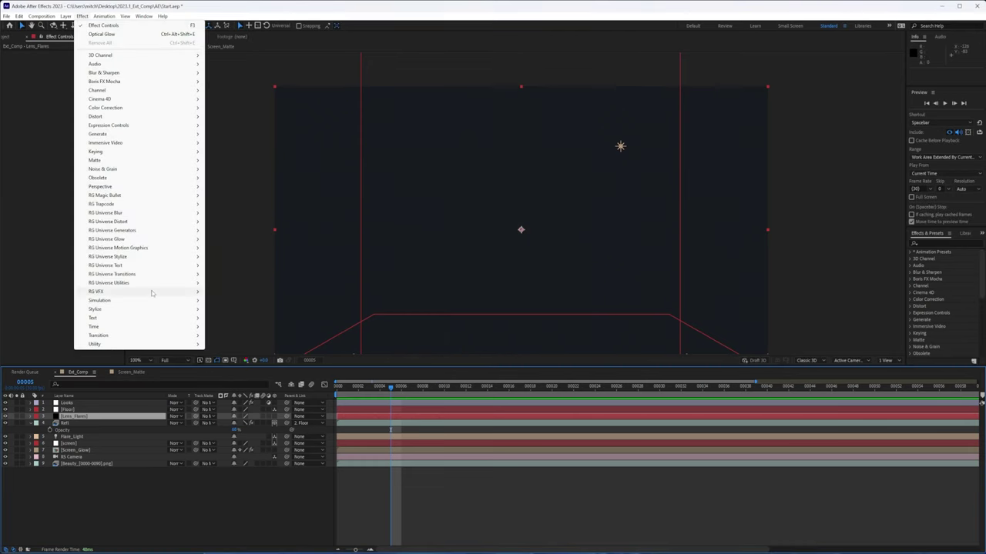
pyautogui.moveTo(151, 291)
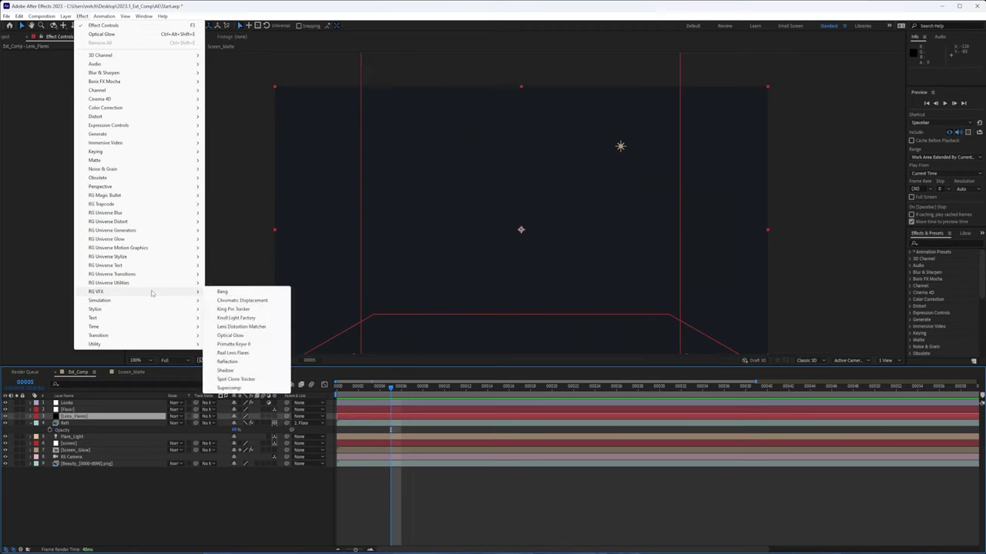
pyautogui.click(279, 319)
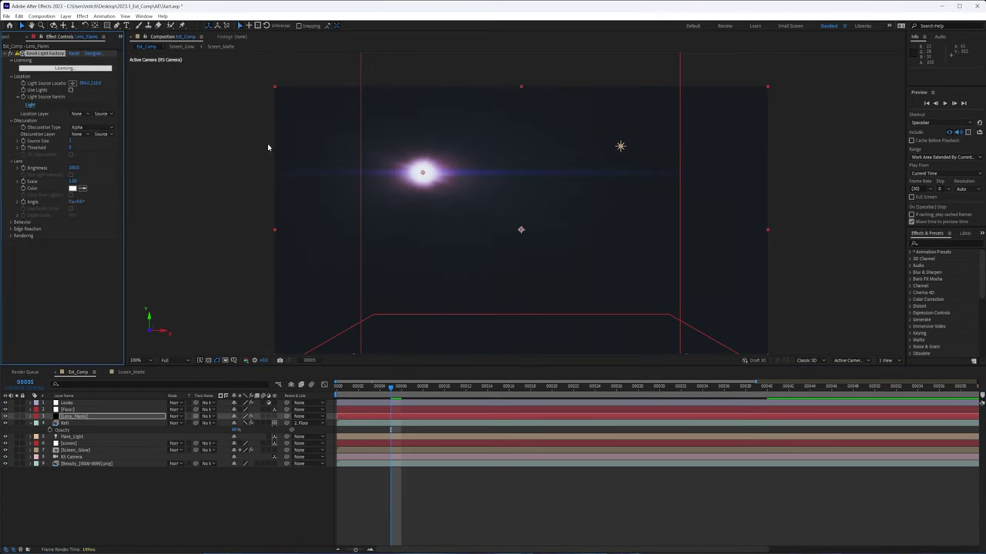
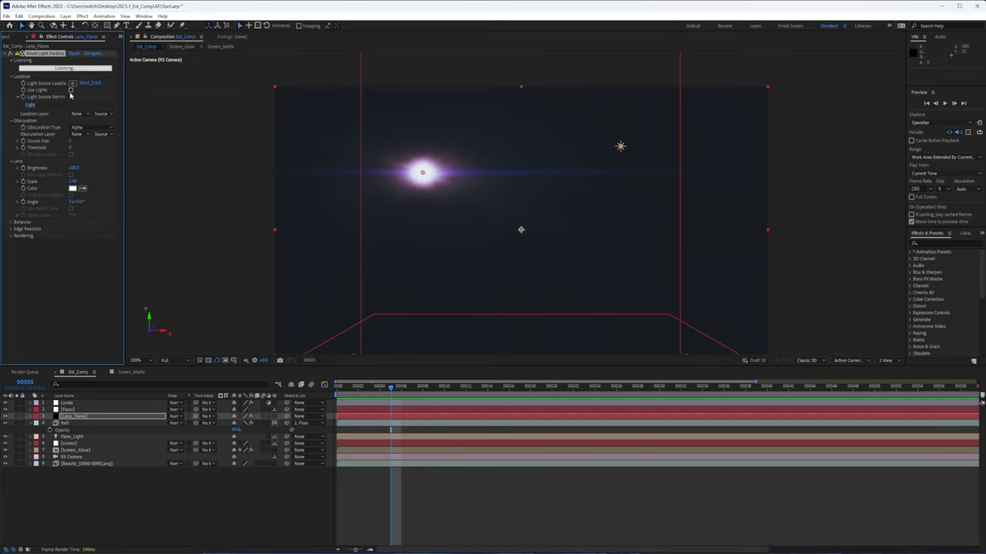
# - Enable Use Lights on Knoll Light Factory and check the Flare_Light layer
pyautogui.click(71, 90)
pyautogui.click(70, 90)
pyautogui.click(71, 90)
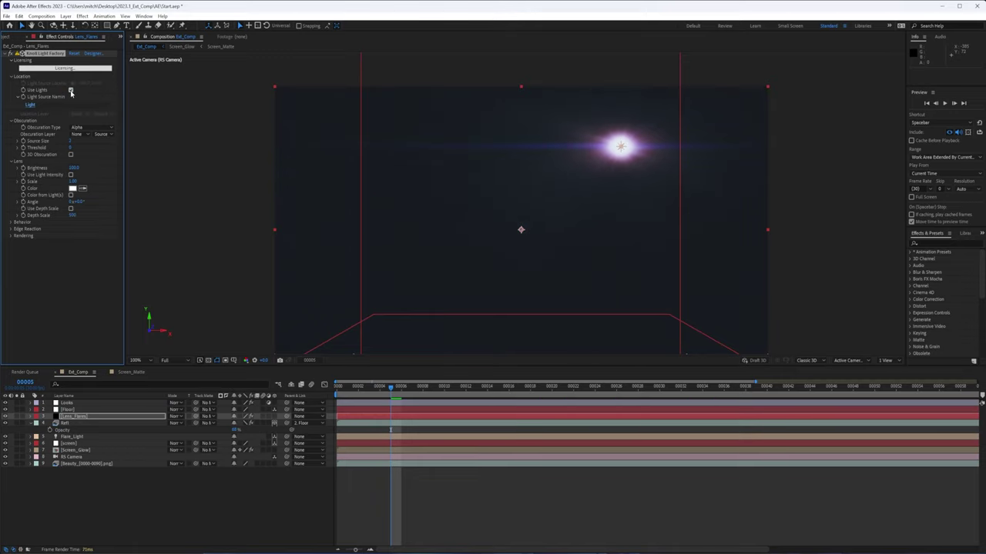
pyautogui.click(108, 438)
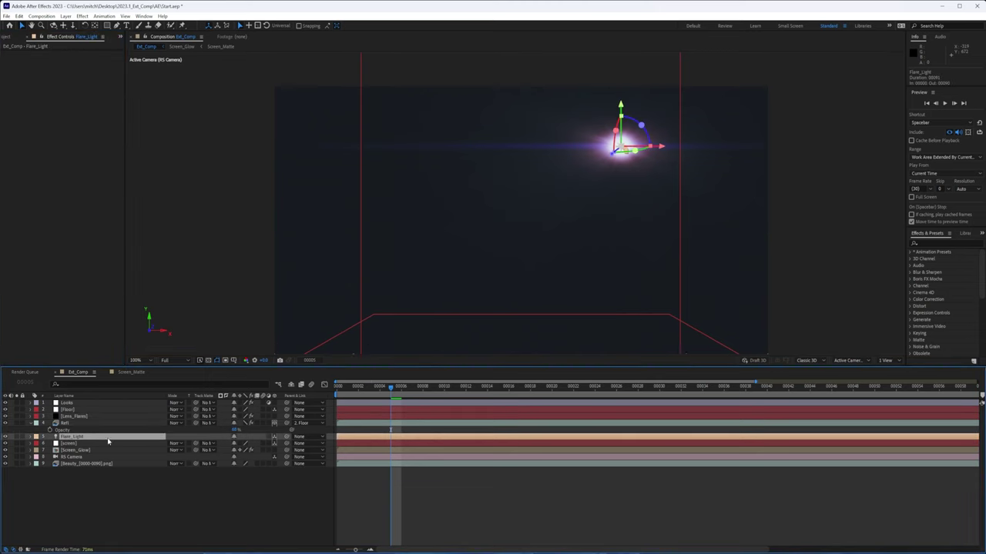
pyautogui.click(112, 413)
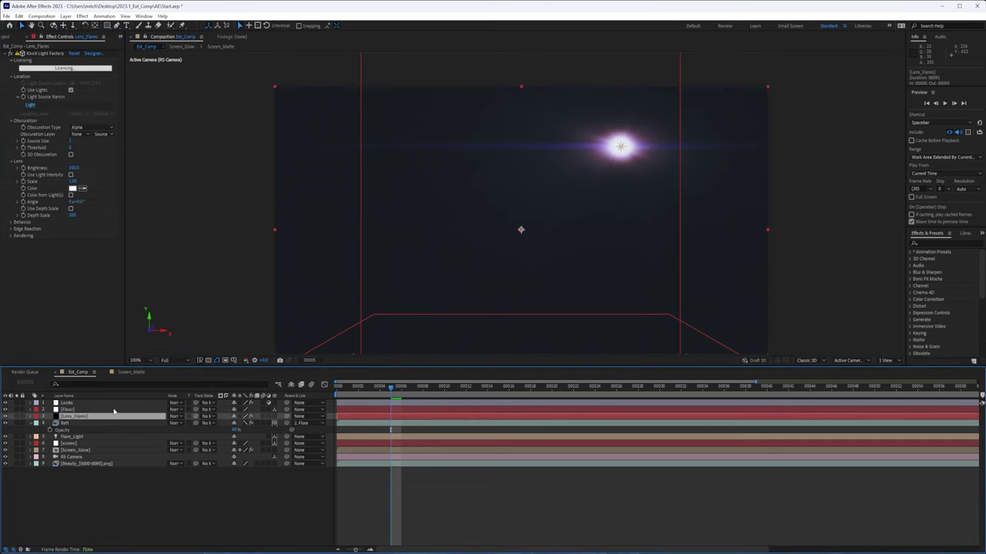
# - Set the Light Source Name to 'Flare' so the flare tracks Flare_Light
pyautogui.click(34, 105)
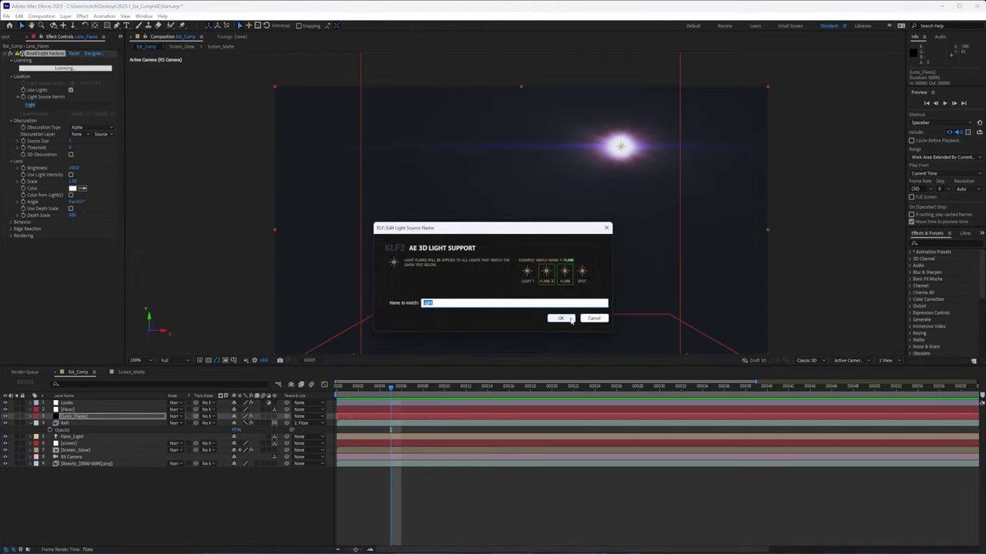
pyautogui.write('Flare')
pyautogui.click(566, 319)
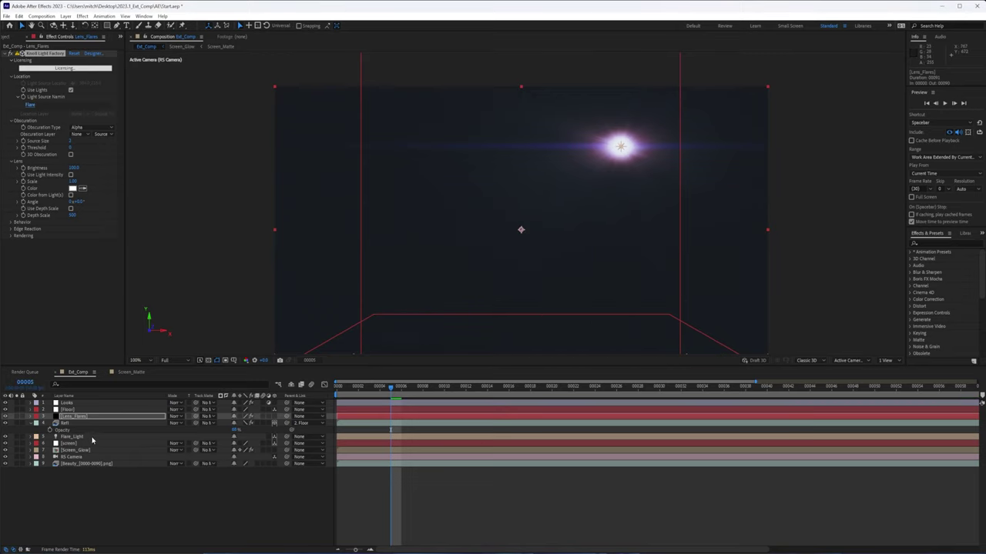
pyautogui.click(90, 437)
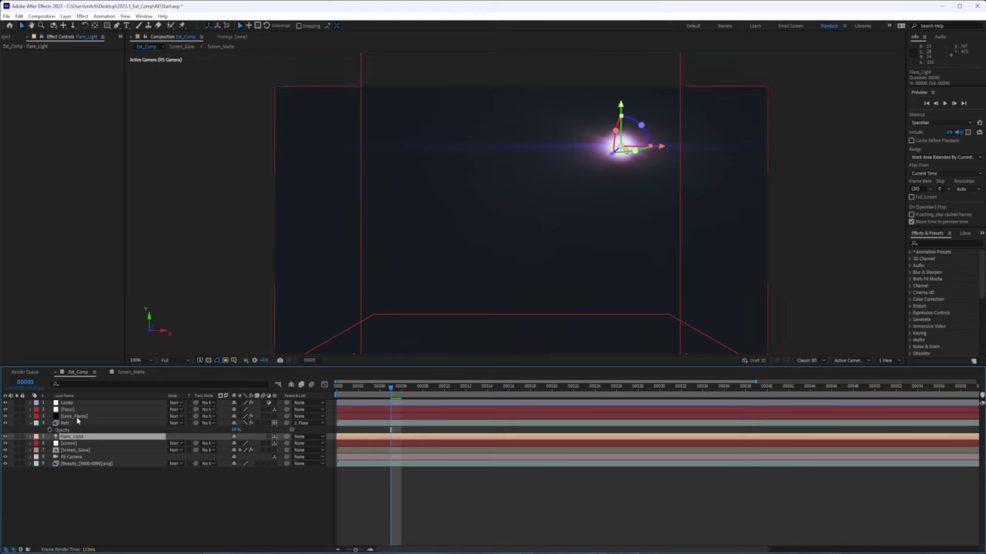
pyautogui.click(75, 417)
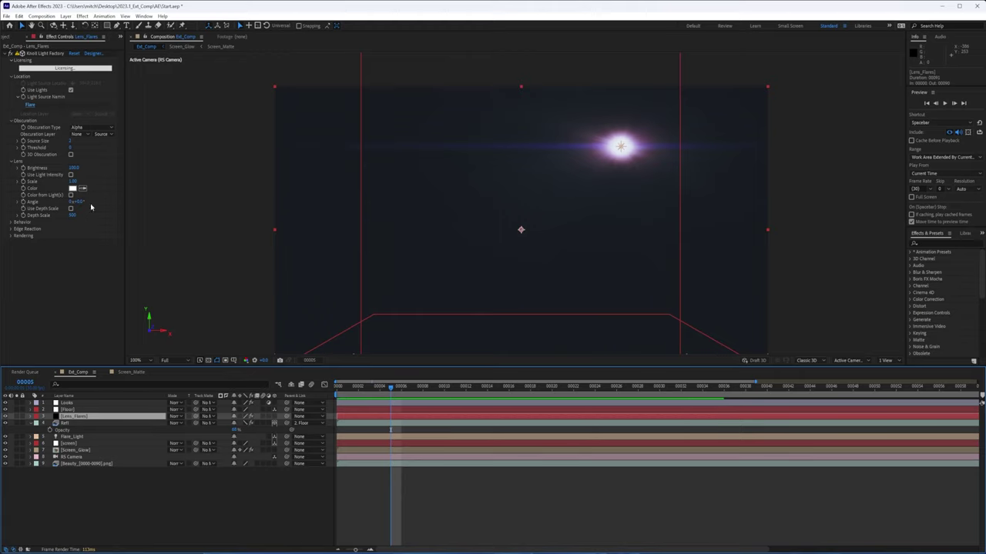
# - Turn on Unmult under Rendering and collapse the Knoll Light Factory effect
pyautogui.click(12, 236)
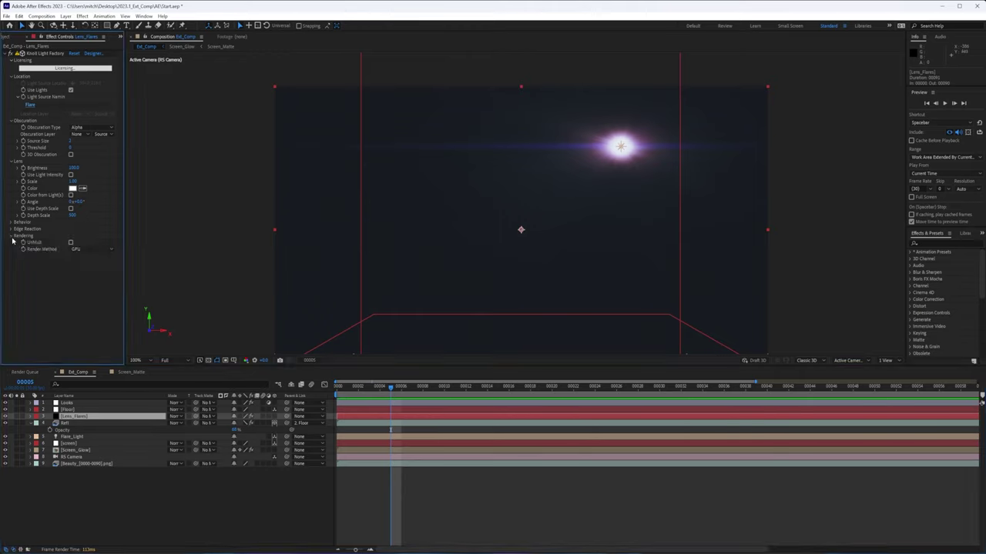
pyautogui.click(70, 243)
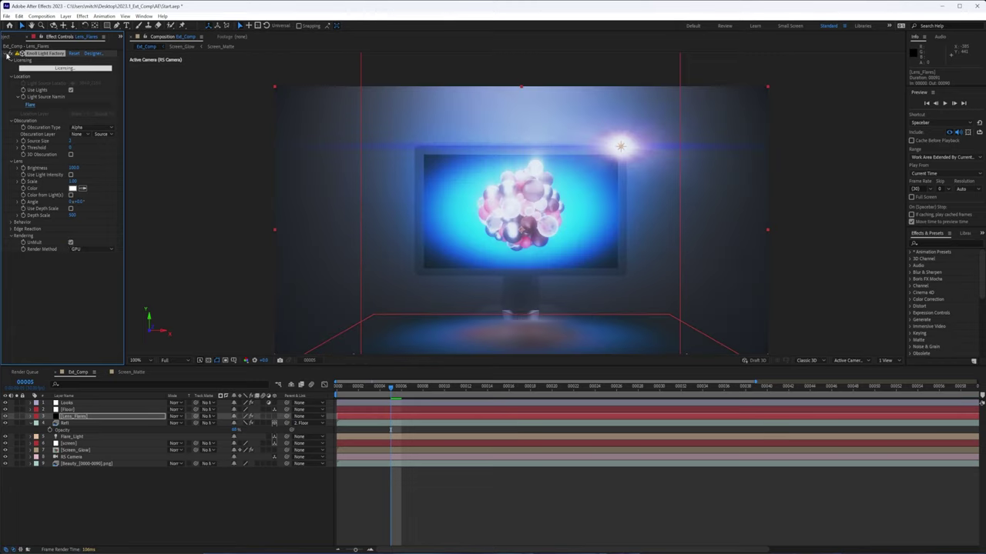
pyautogui.click(9, 54)
# - Preview the animation from a later frame to check the blended flare
pyautogui.click(474, 388)
pyautogui.press('space')
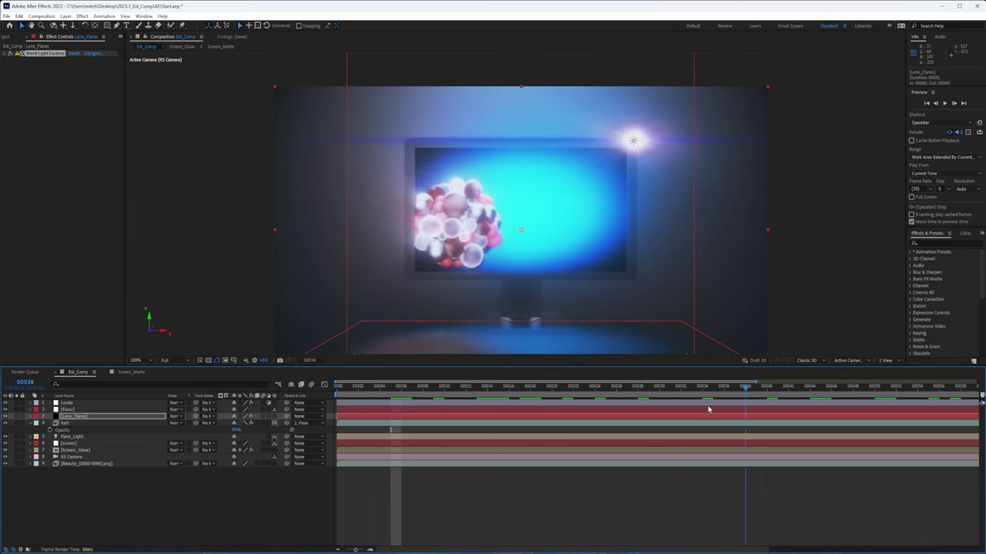
pyautogui.press('space')
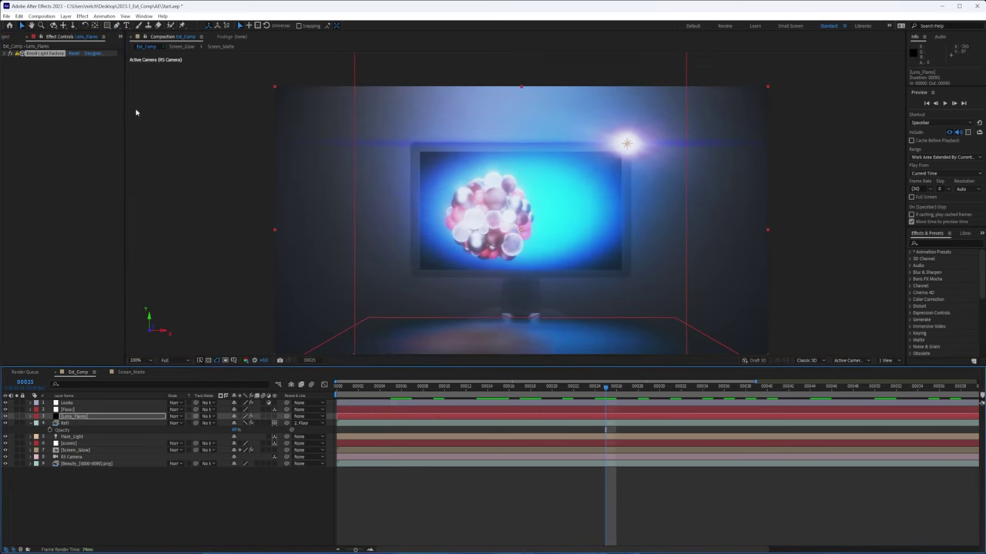
# - Open the Lens Designer and apply the Amethyst Star flare preset
pyautogui.click(93, 55)
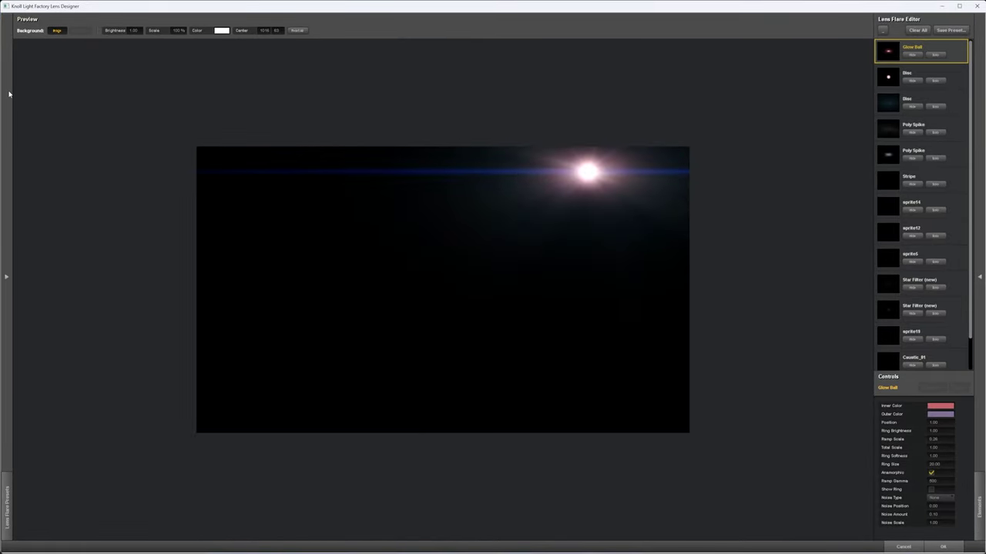
pyautogui.moveTo(9, 93)
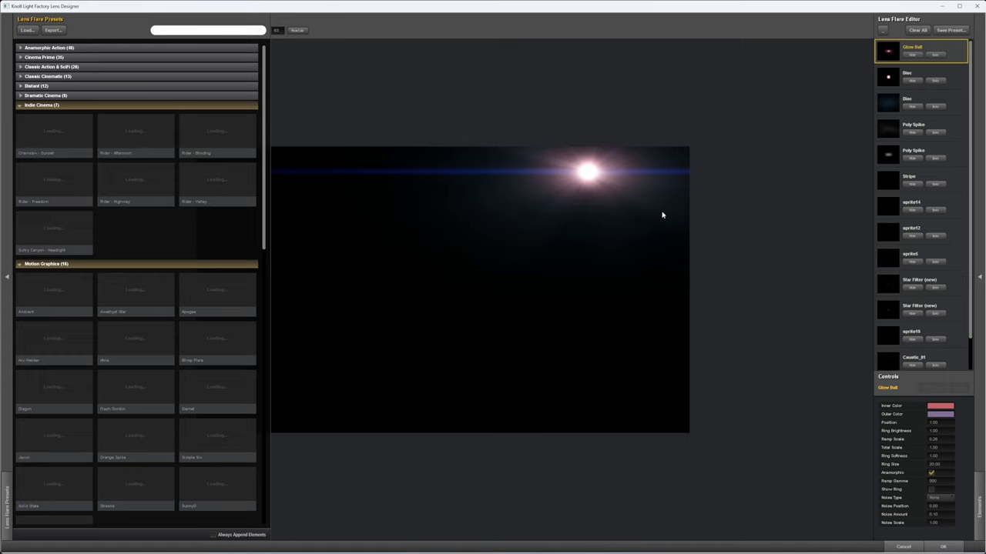
pyautogui.moveTo(3, 213)
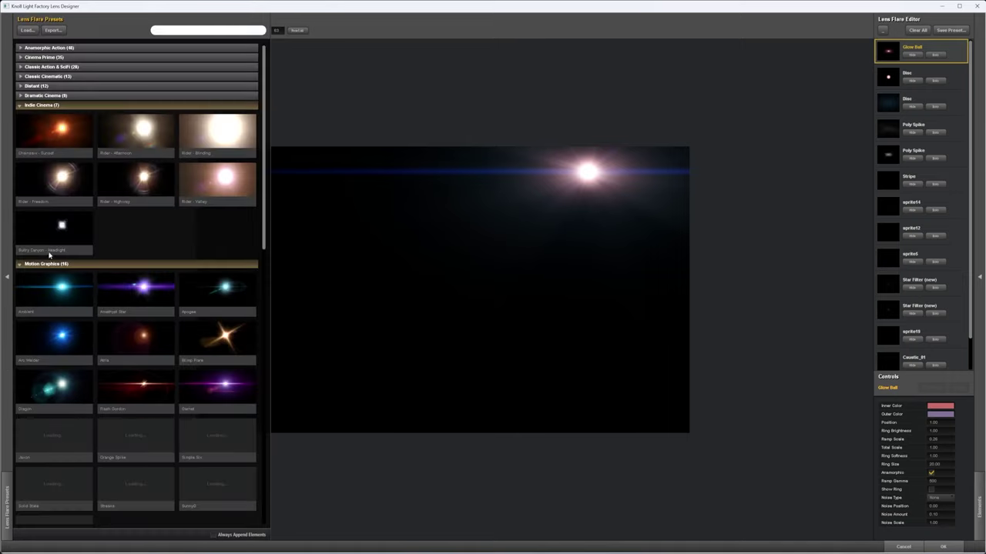
pyautogui.click(159, 294)
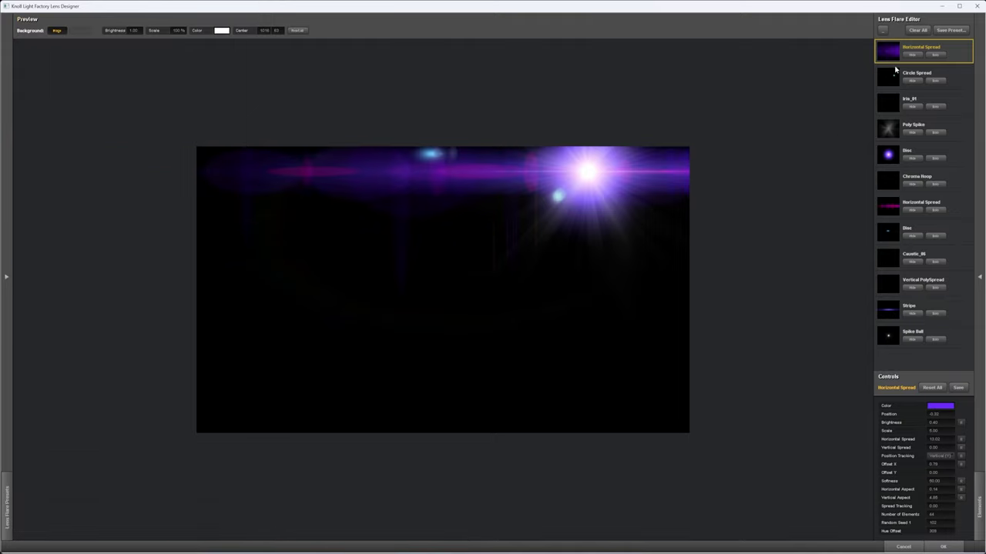
# - Hide the Horizontal Spread, Stripe, Chroma Hoop, Circle Spread and Iris_01 elements
pyautogui.click(912, 209)
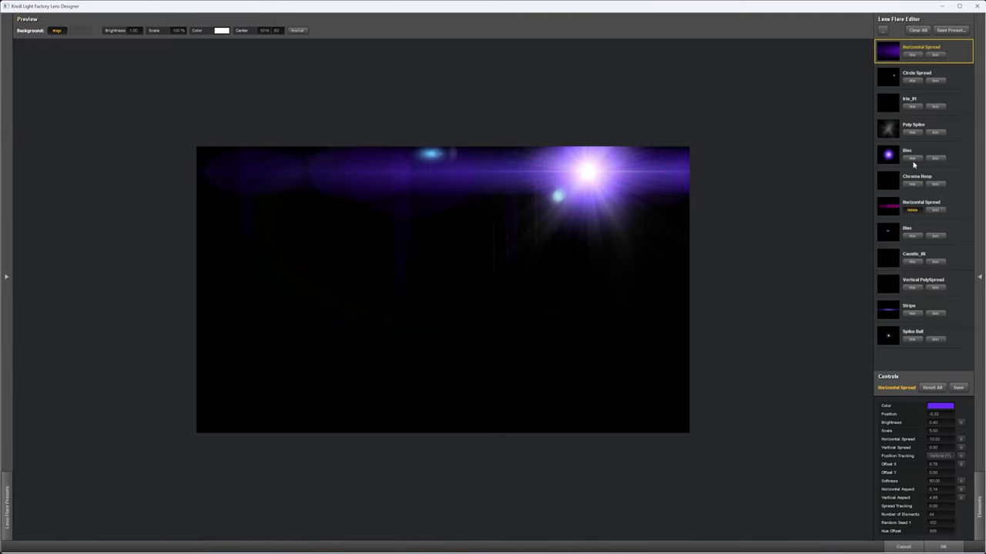
pyautogui.click(912, 308)
pyautogui.click(912, 313)
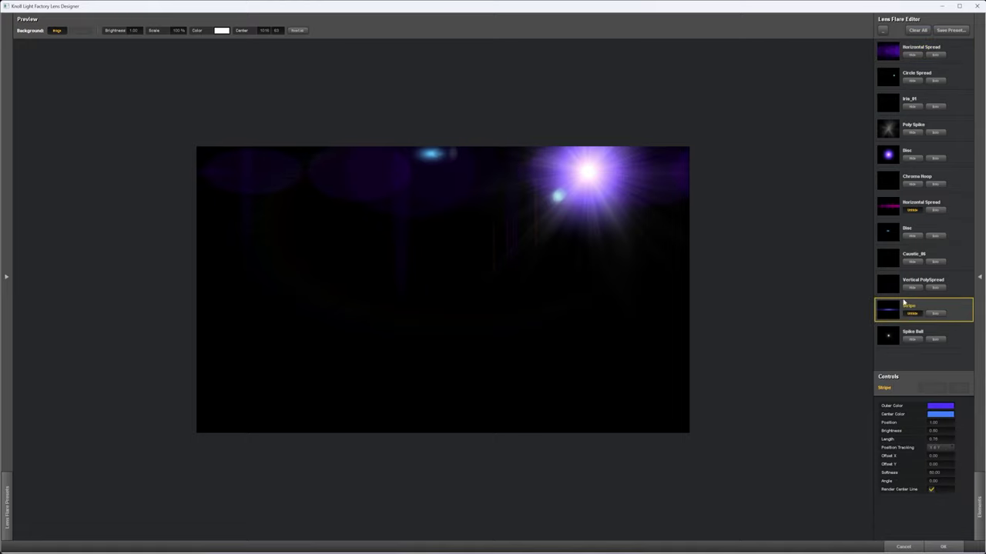
pyautogui.click(911, 184)
pyautogui.click(912, 82)
pyautogui.click(912, 107)
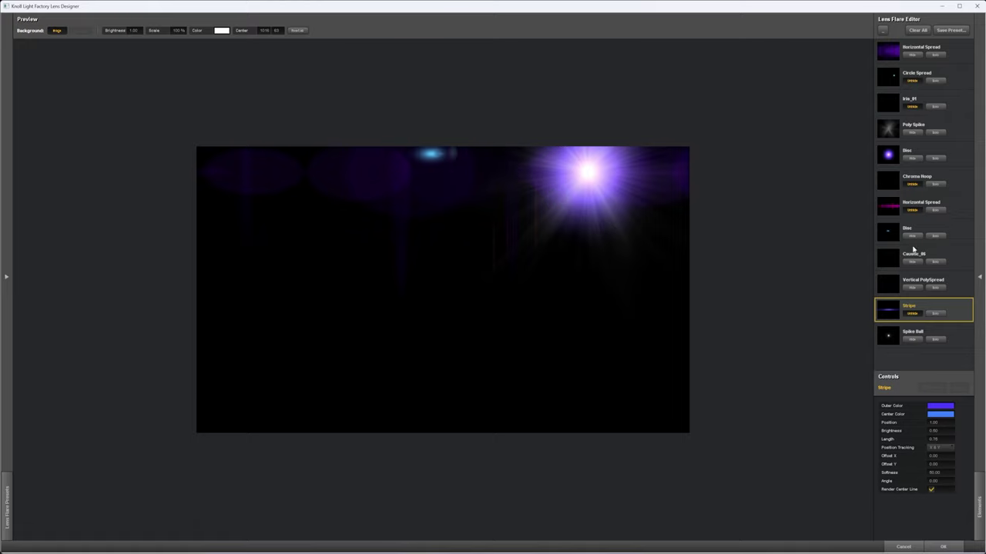
# - Hide the Spike Ball, Vertical PolySpread, Caustic_06, Disc and purple Horizontal Spread elements
pyautogui.click(911, 339)
pyautogui.click(911, 288)
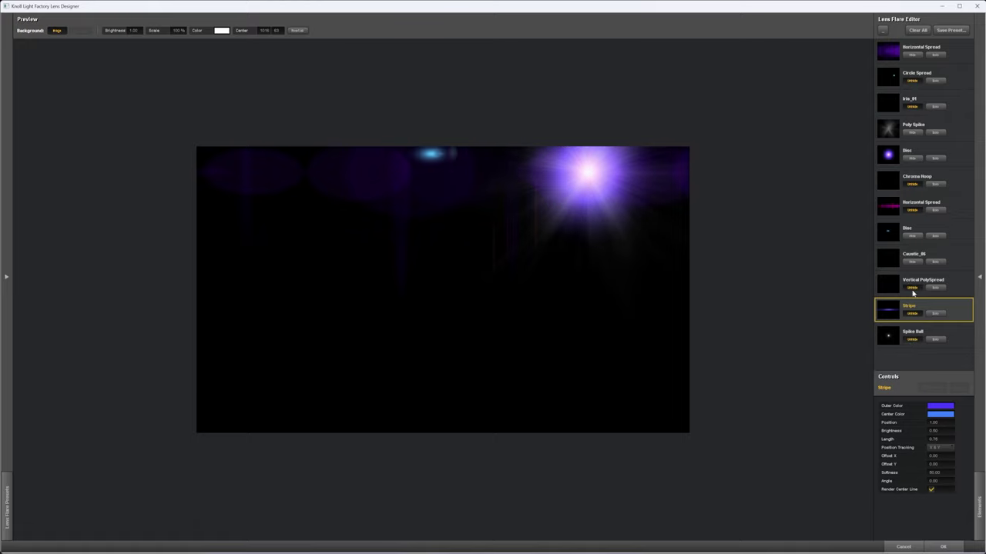
pyautogui.click(917, 262)
pyautogui.click(910, 237)
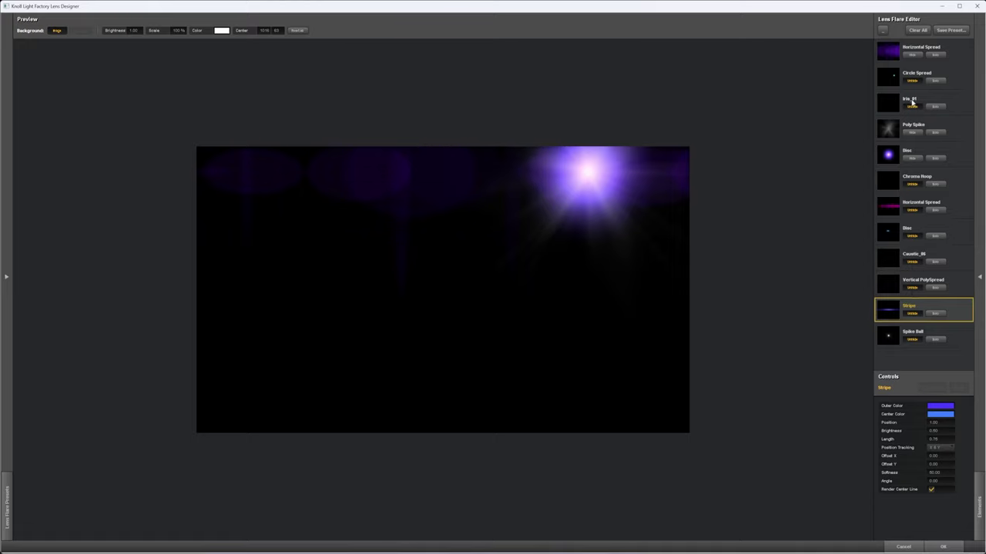
pyautogui.click(911, 56)
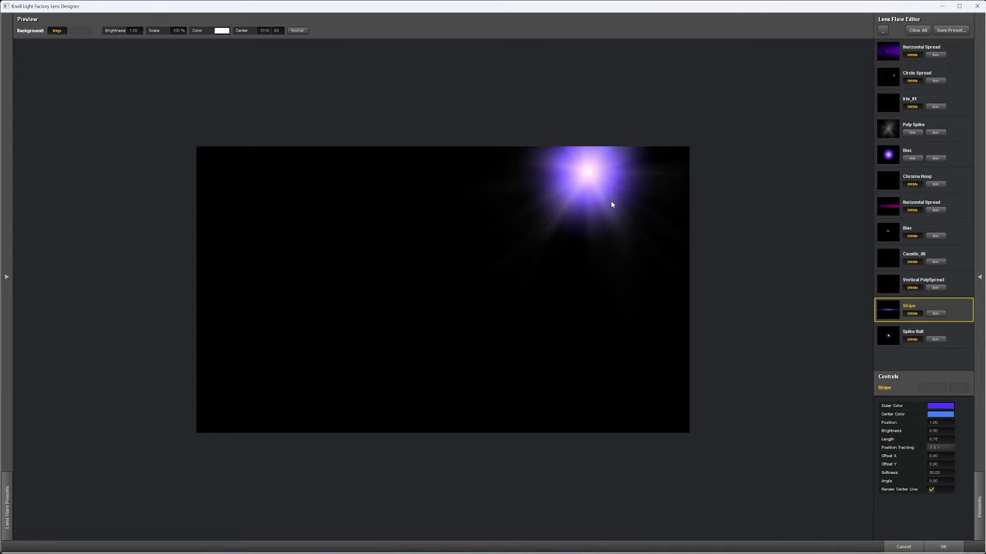
pyautogui.moveTo(979, 172)
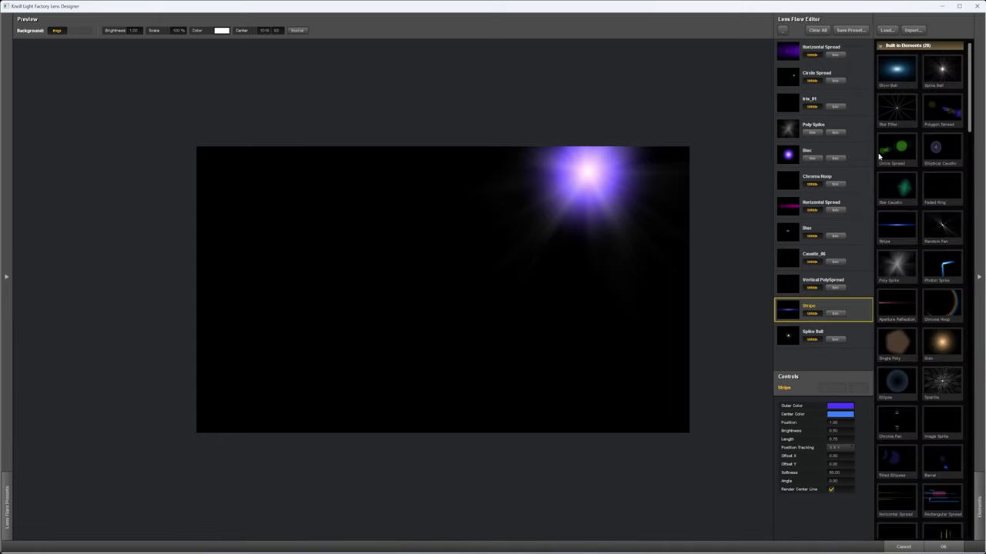
# - Add a Polygon Spread element at Brightness 1.00 and apply the flare
pyautogui.doubleClick(947, 115)
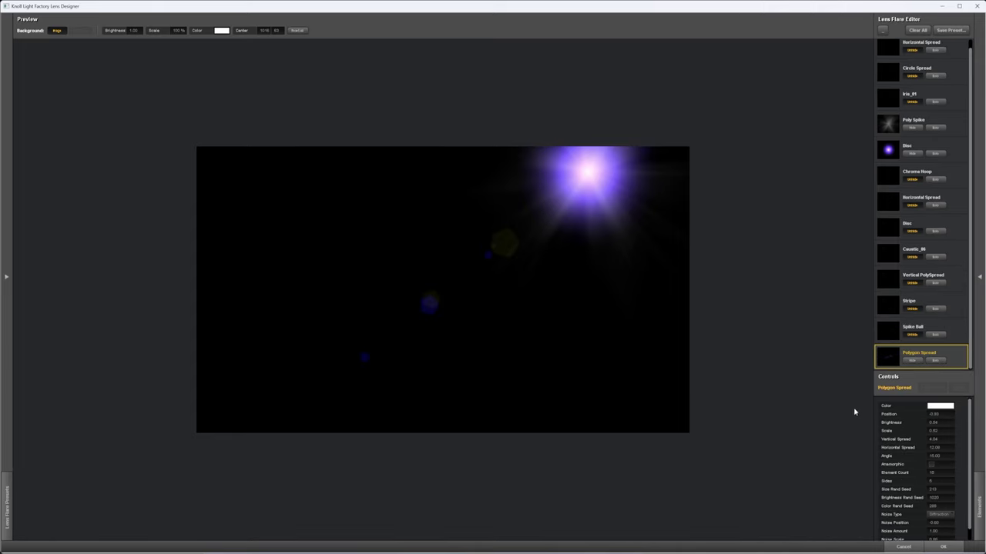
pyautogui.click(936, 422)
pyautogui.press('Return')
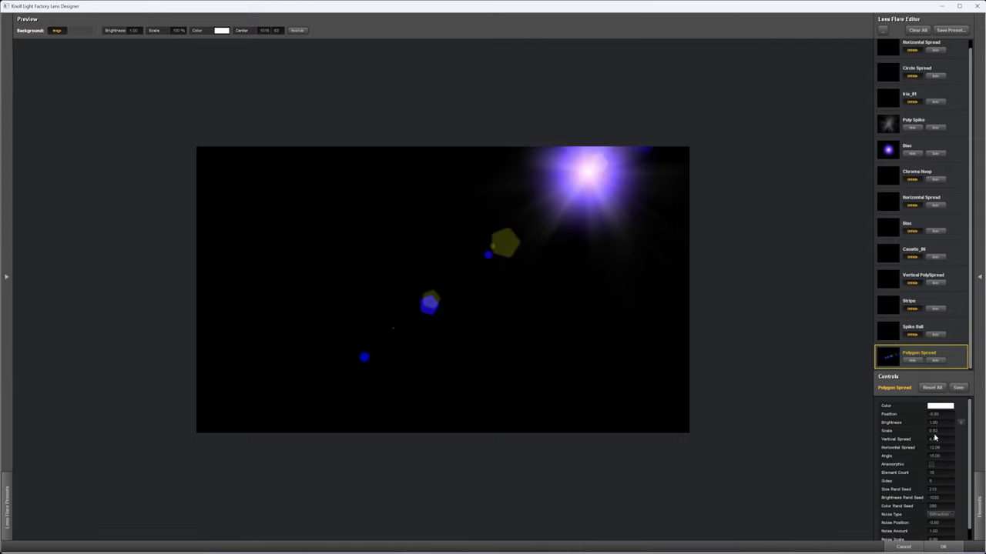
pyautogui.click(952, 546)
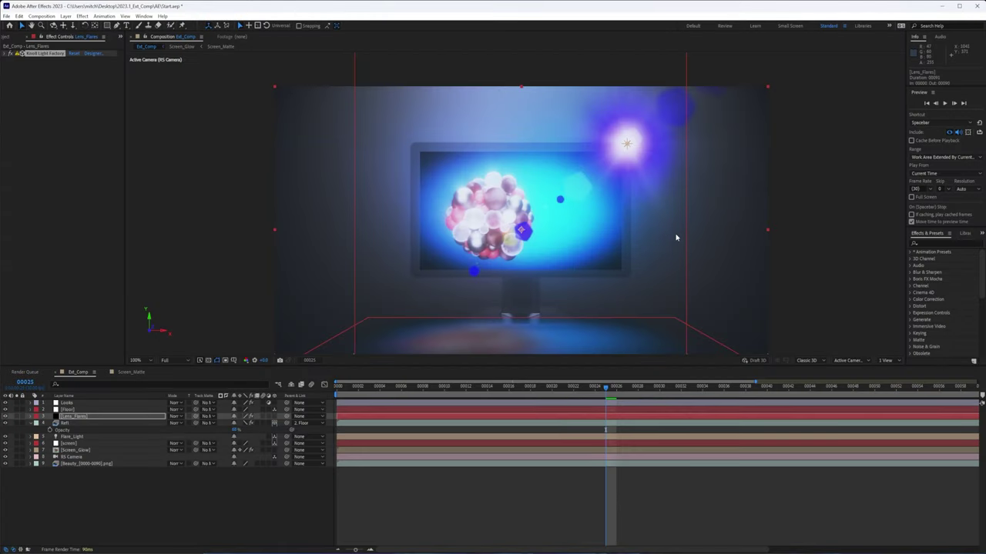
# - Preview the new flare animation and leave the playhead at frame 35
pyautogui.moveTo(605, 387); pyautogui.dragTo(497, 388)
pyautogui.press('space')
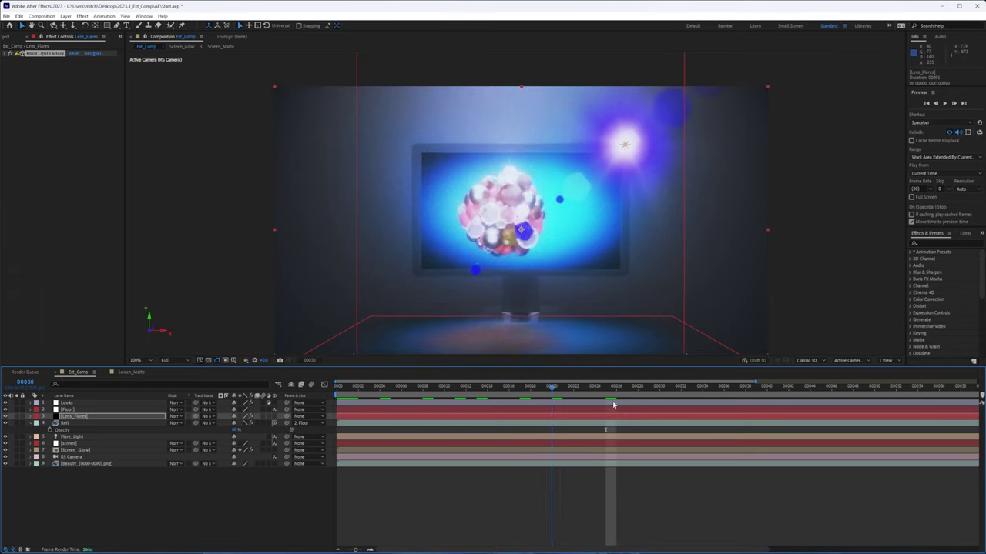
pyautogui.press('space')
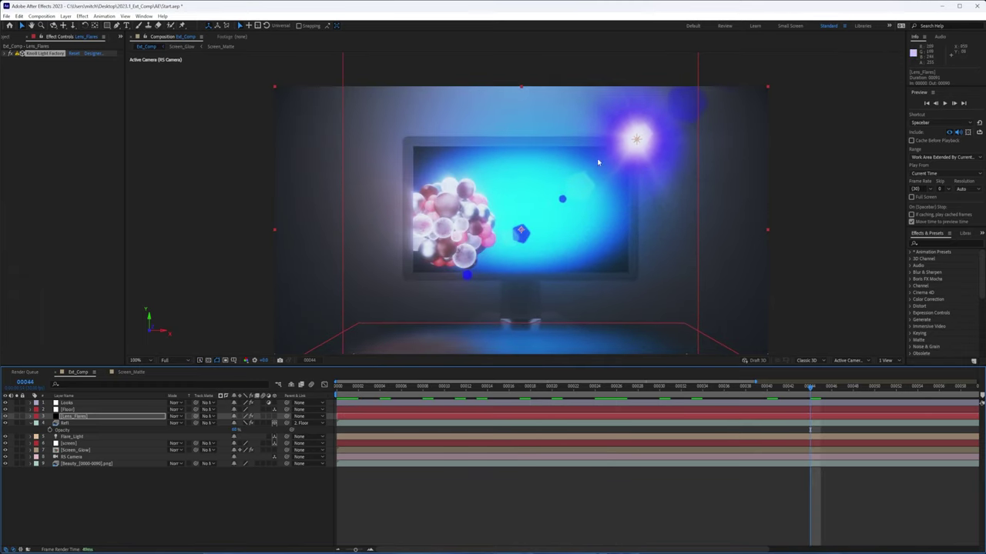
pyautogui.press('space')
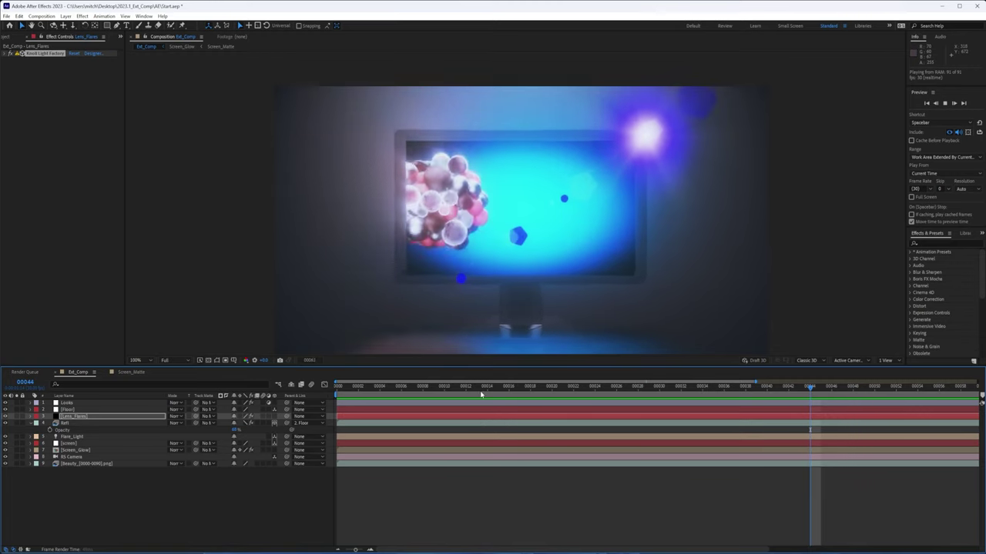
pyautogui.moveTo(484, 386); pyautogui.dragTo(649, 386)
pyautogui.click(713, 386)
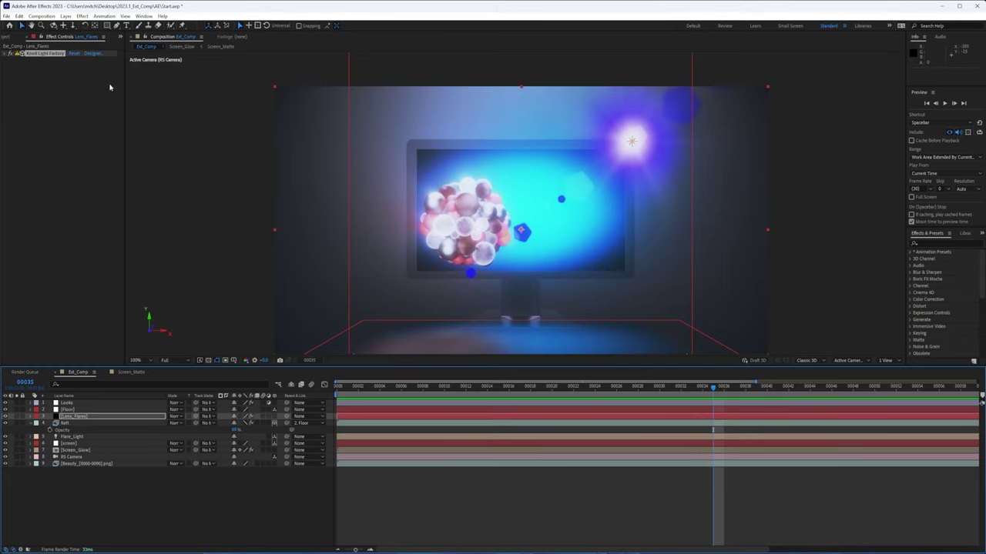
# - Hide the Polygon Spread element in the Lens Designer and apply the change
pyautogui.click(93, 54)
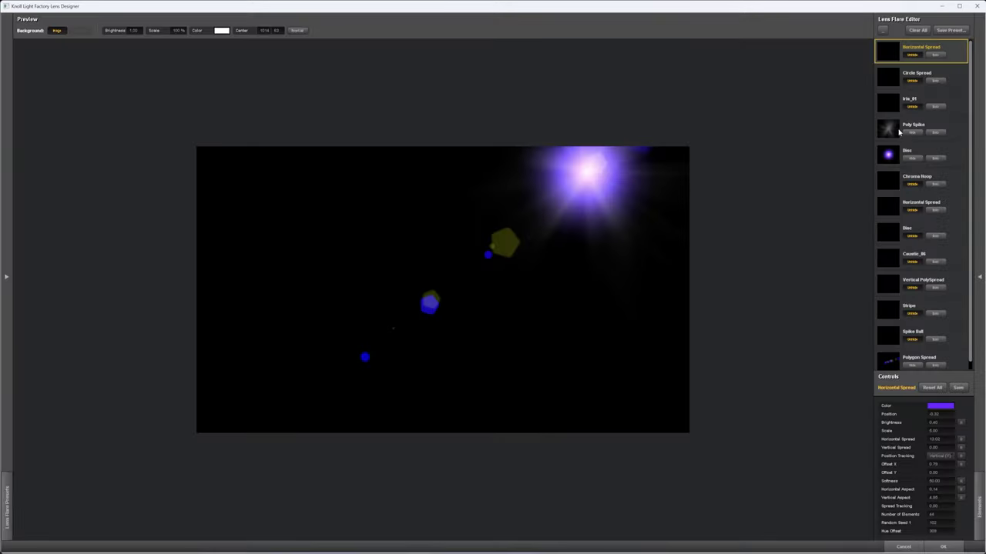
pyautogui.click(892, 360)
pyautogui.click(911, 365)
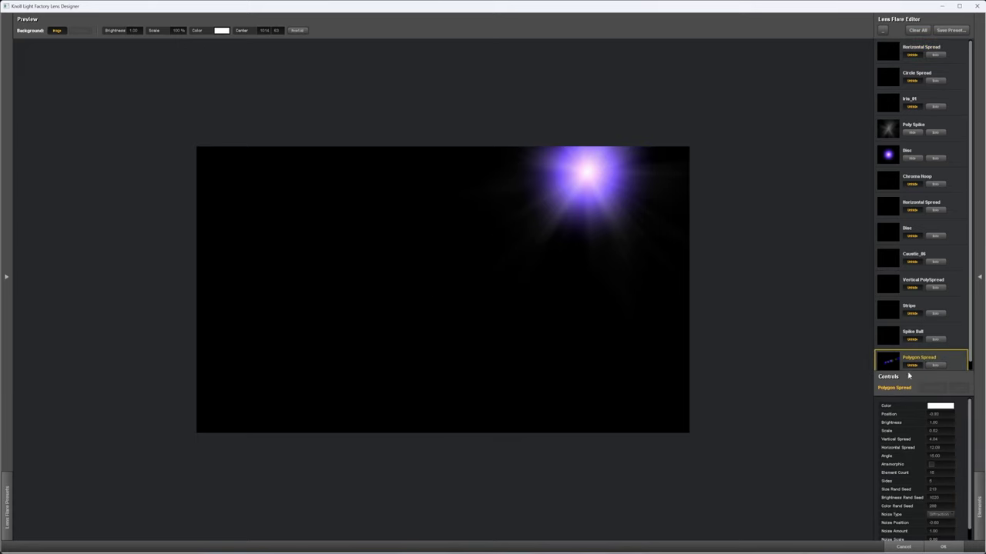
pyautogui.click(943, 548)
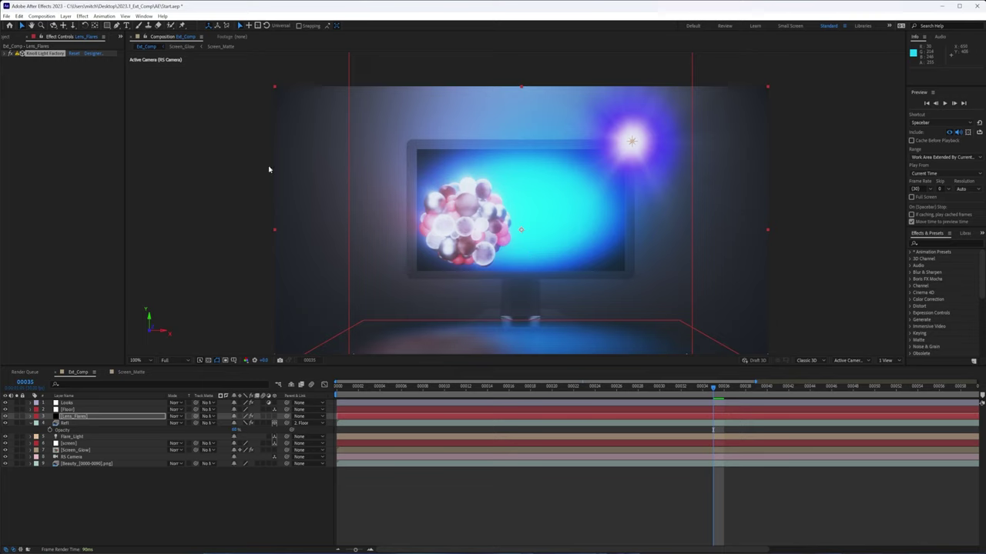
# - Set the Knoll Light Factory Lens Scale on Lens_Flares to 0.1
pyautogui.click(95, 415)
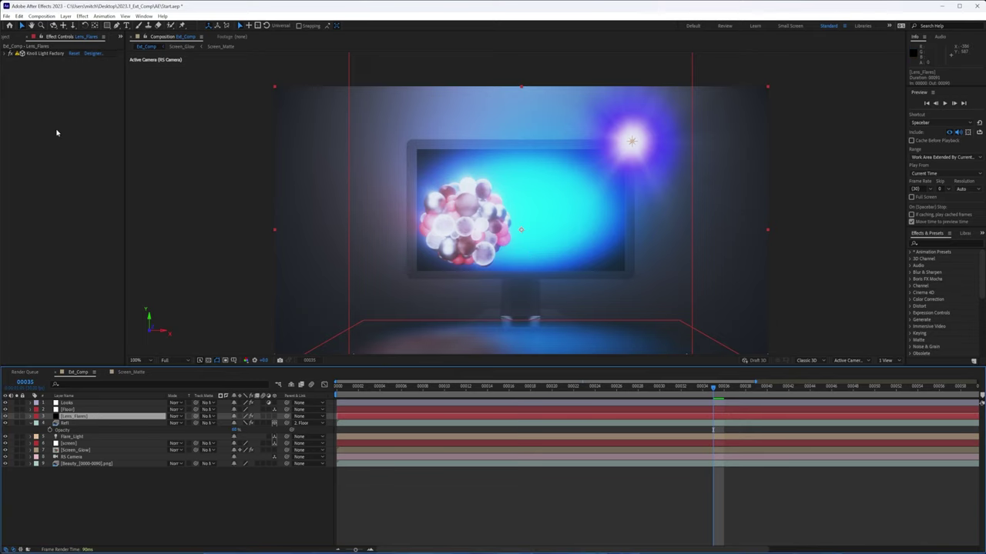
pyautogui.click(44, 55)
pyautogui.click(6, 53)
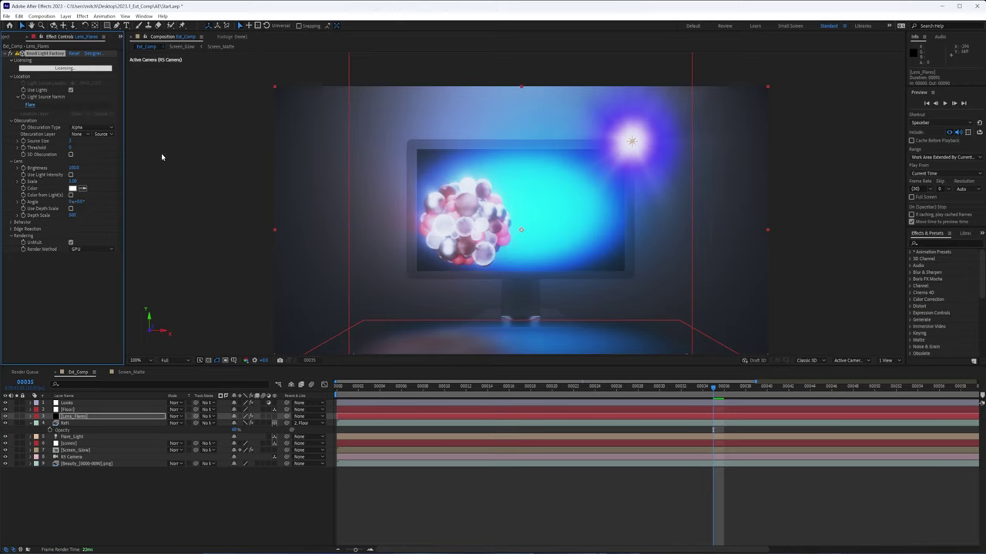
pyautogui.click(73, 182)
pyautogui.write('0.1')
pyautogui.press('Return')
# - Preview the smaller flare and return to frame 21
pyautogui.click(552, 474)
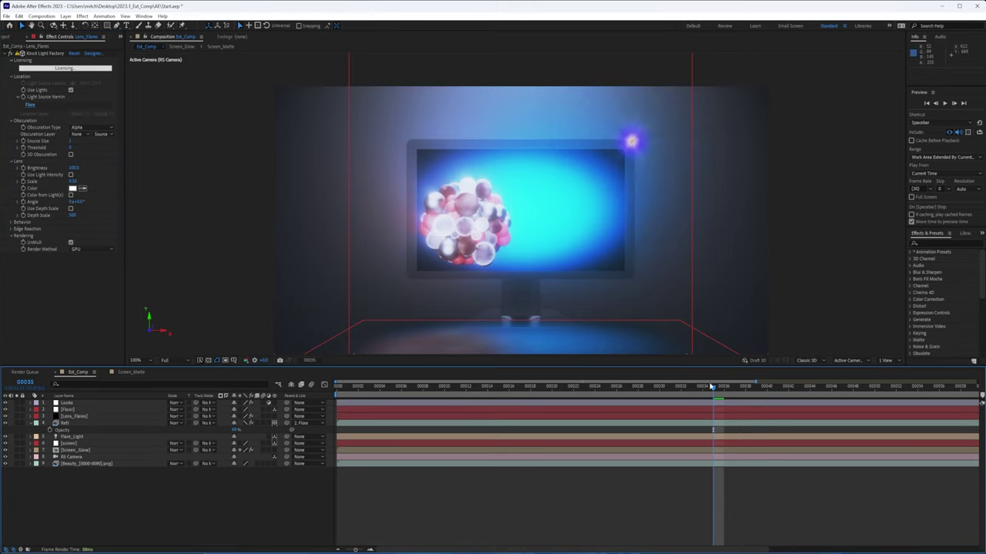
pyautogui.press('space')
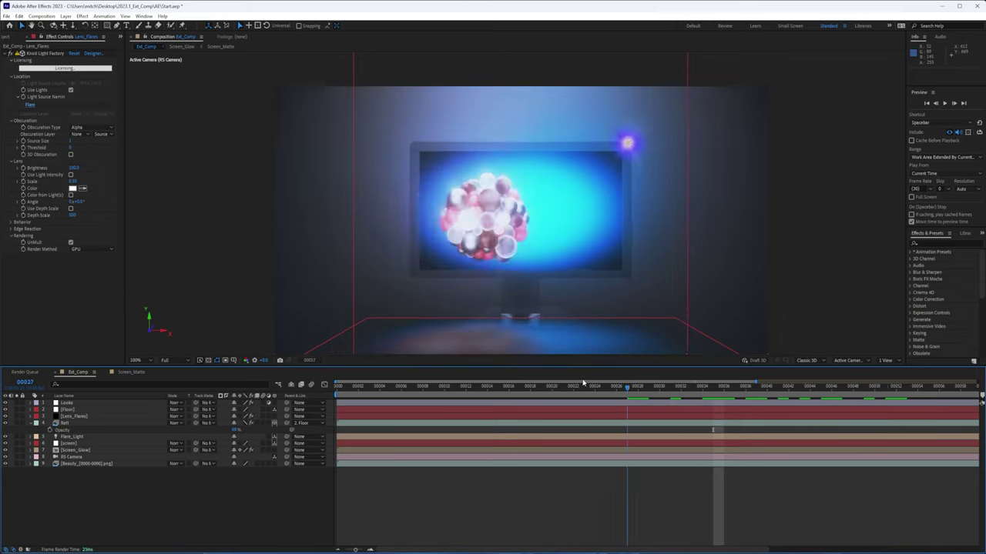
pyautogui.click(565, 383)
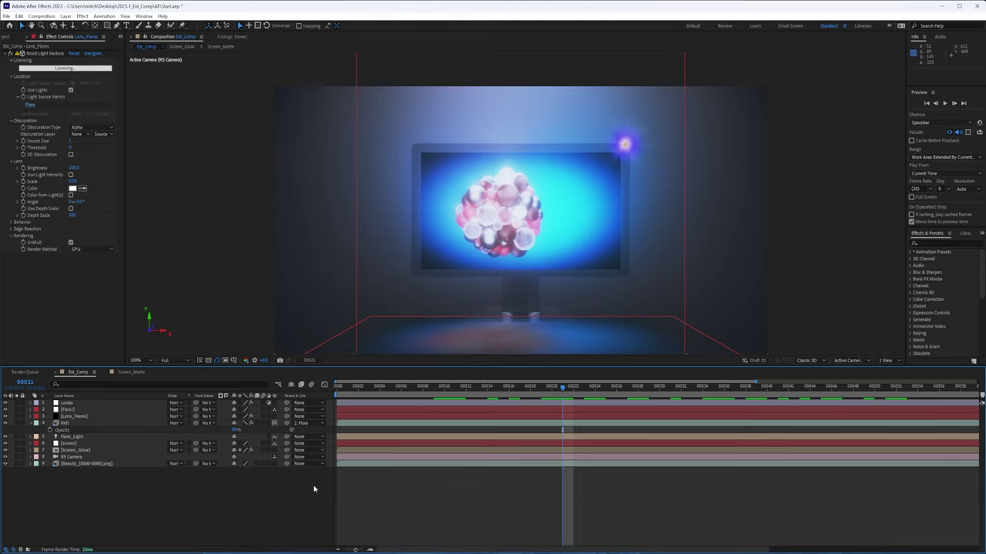
# - Create a black solid named Particles and place it just below Lens_Flares
pyautogui.rightClick(156, 498)
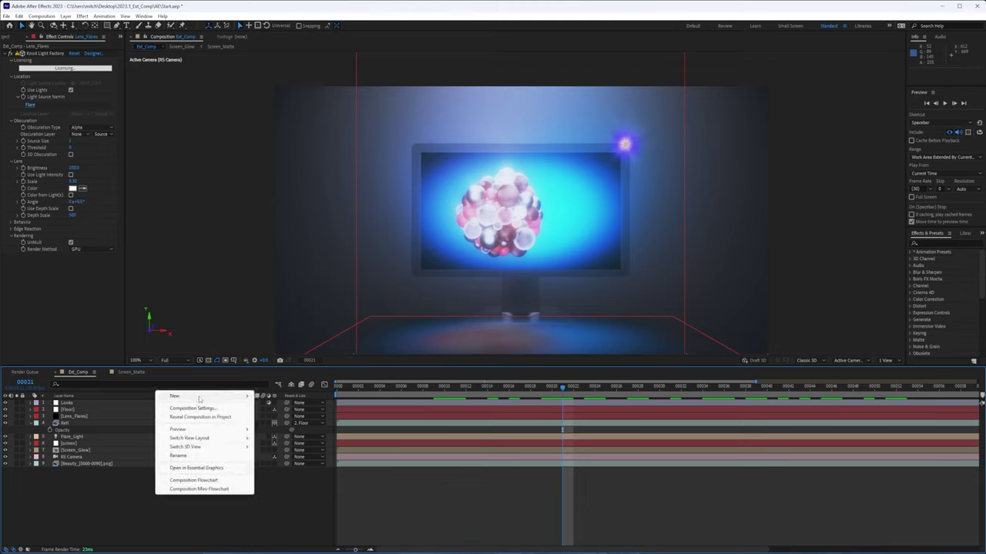
pyautogui.moveTo(224, 395)
pyautogui.click(293, 417)
pyautogui.write('R')
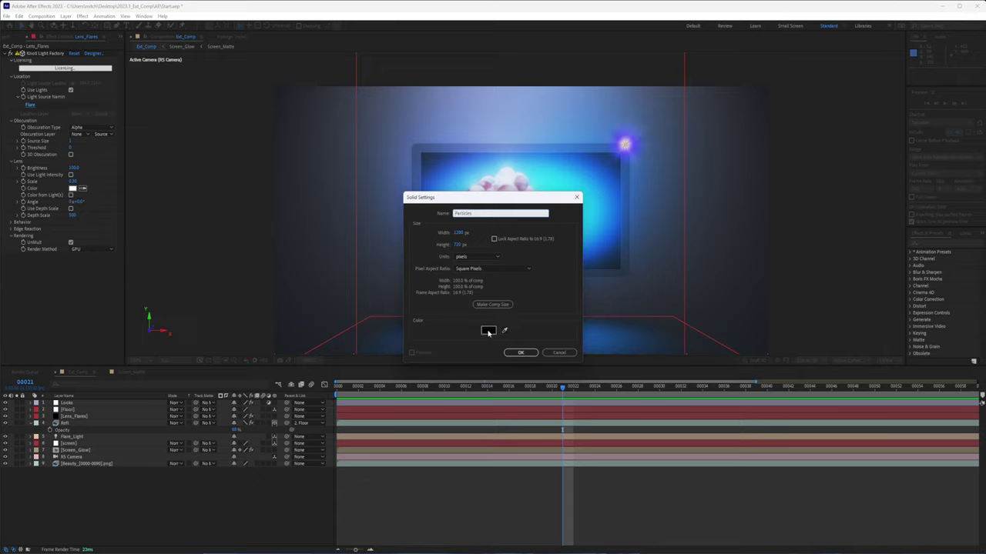
pyautogui.click(520, 352)
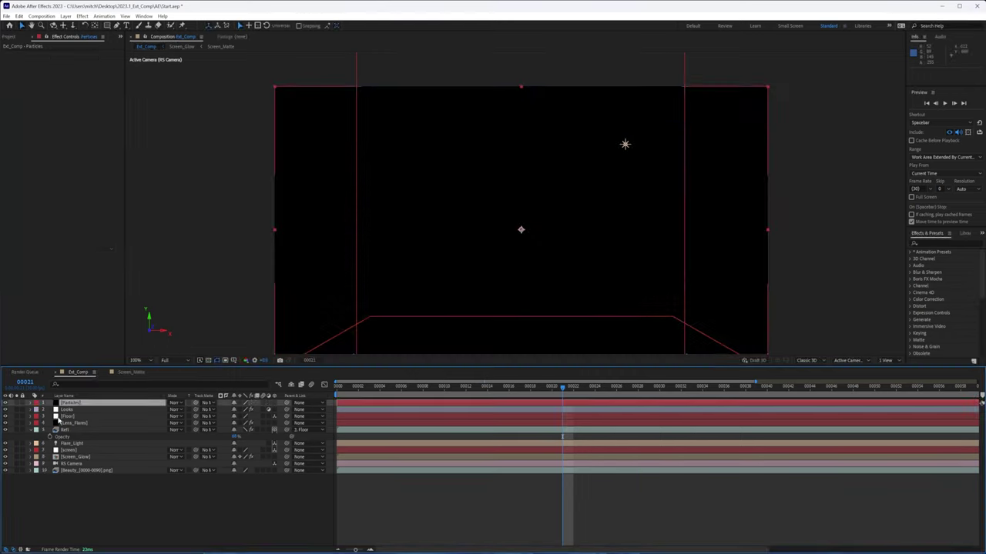
pyautogui.moveTo(69, 402); pyautogui.dragTo(76, 424)
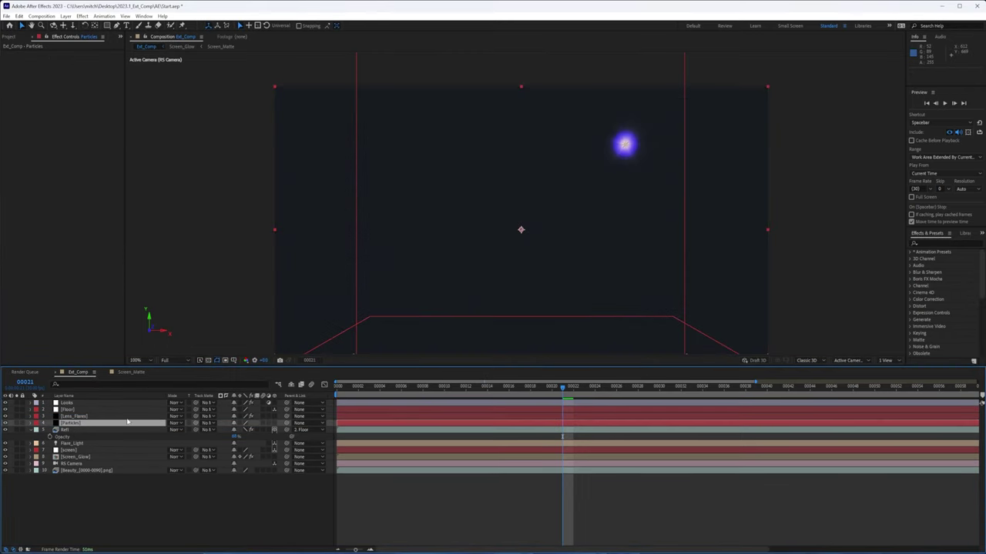
pyautogui.click(82, 16)
# - Apply Trapcode Particular to the Particles solid and open its Designer
pyautogui.moveTo(129, 205)
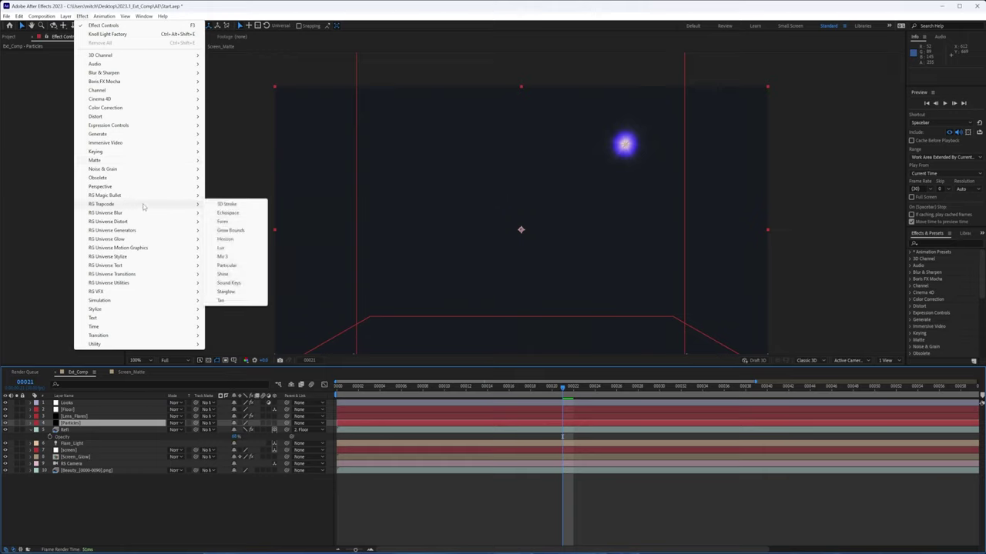
pyautogui.click(236, 270)
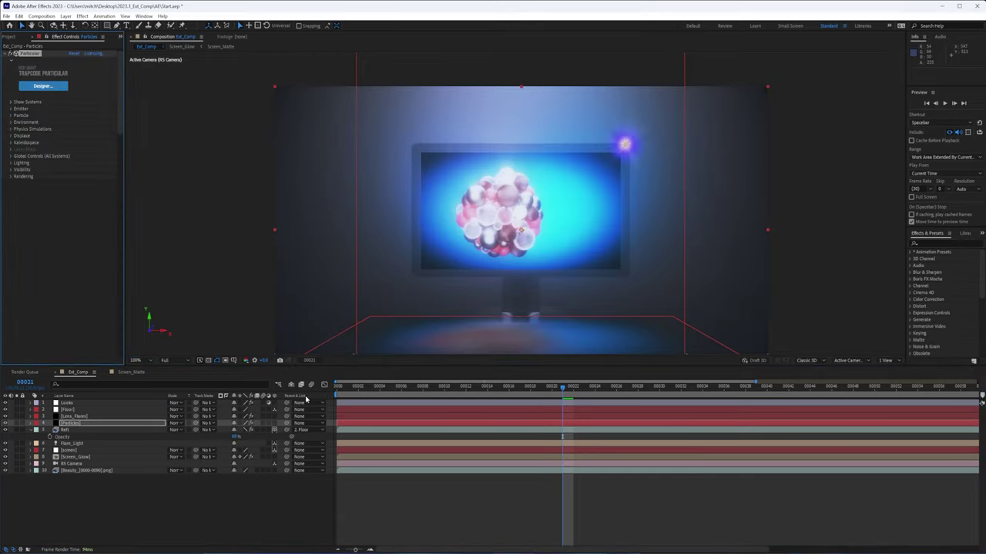
pyautogui.click(46, 86)
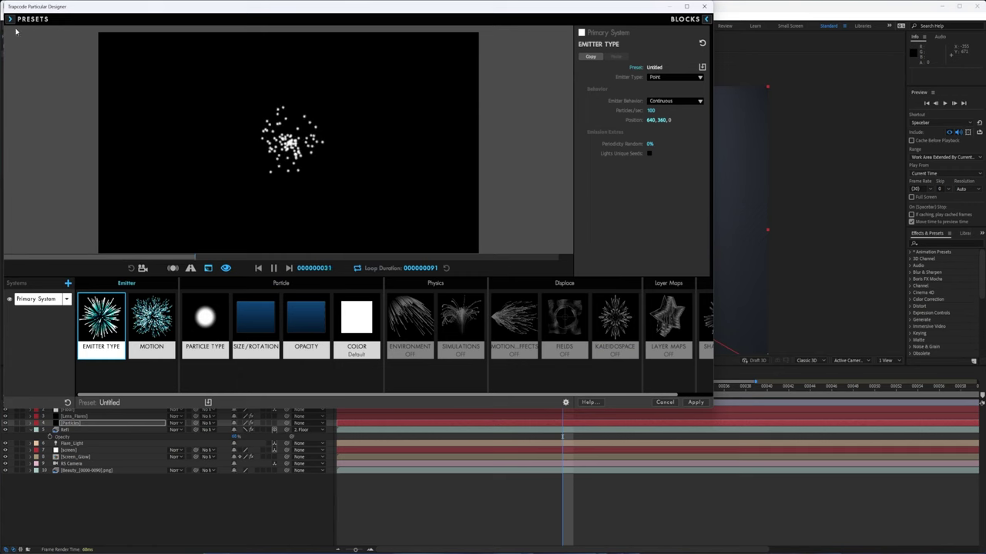
# - Apply the Moon Dust preset and switch Emitter Size to XYZ Individual
pyautogui.click(11, 20)
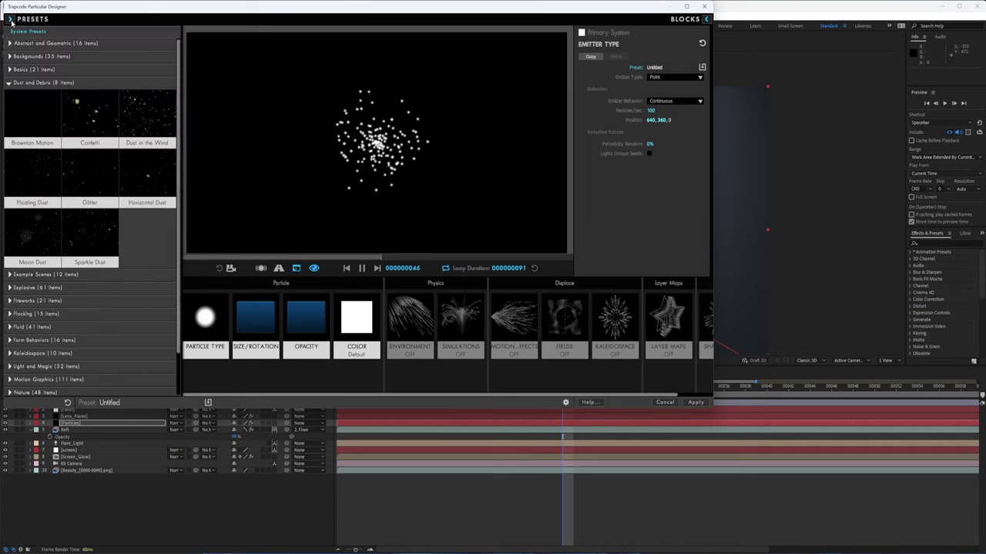
pyautogui.click(24, 239)
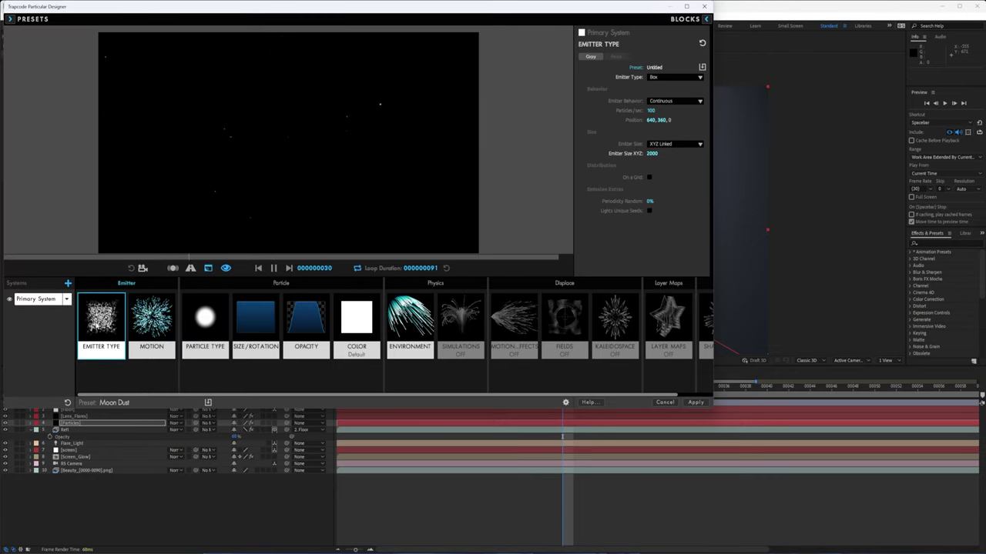
pyautogui.click(683, 146)
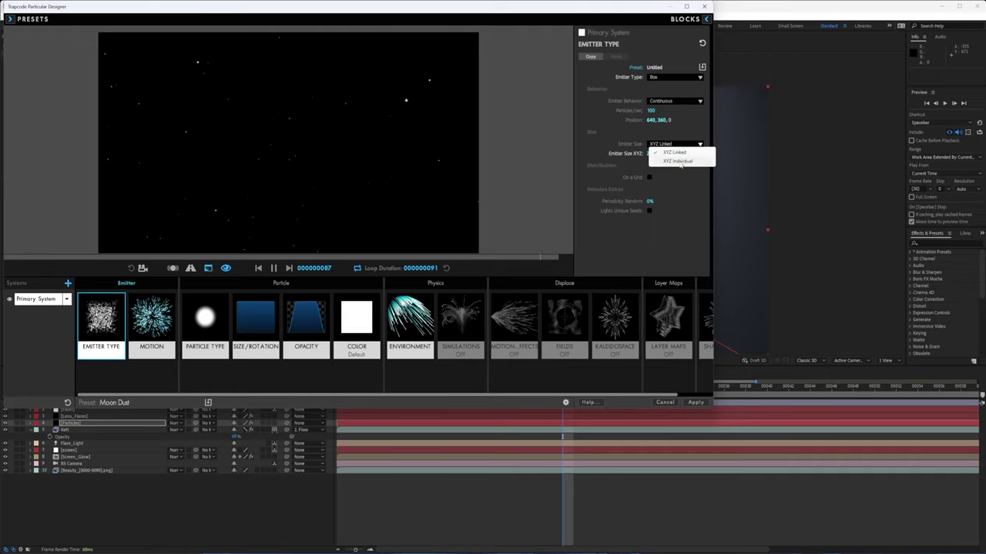
pyautogui.click(661, 163)
pyautogui.moveTo(654, 163); pyautogui.dragTo(659, 163)
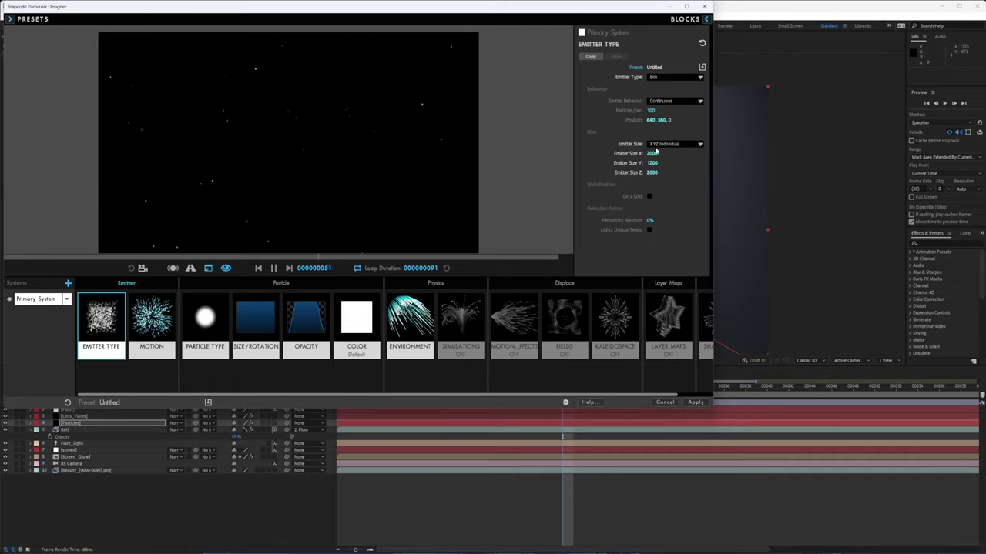
# - Set the emitter size to X 1300 and Y 800
pyautogui.click(675, 153)
pyautogui.press('Tab')
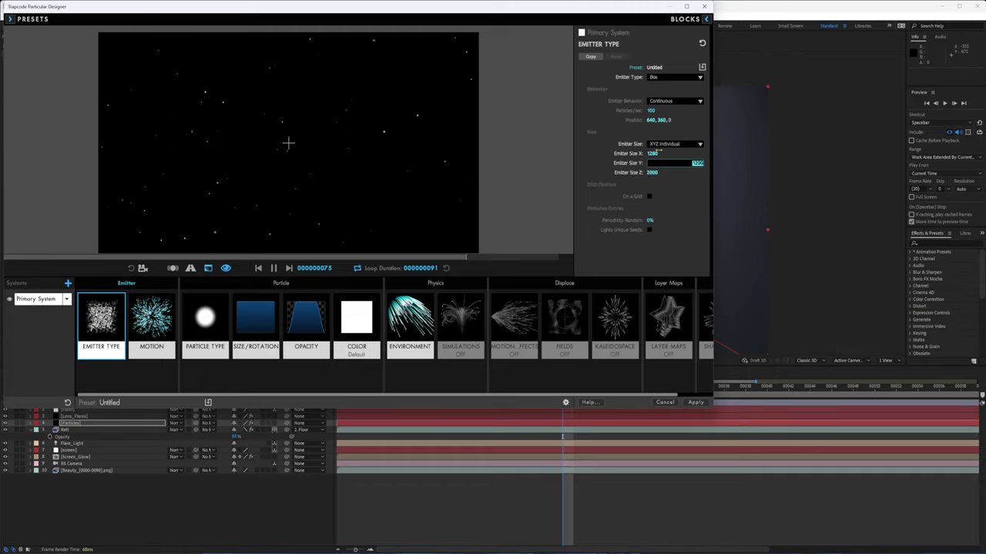
pyautogui.write('800')
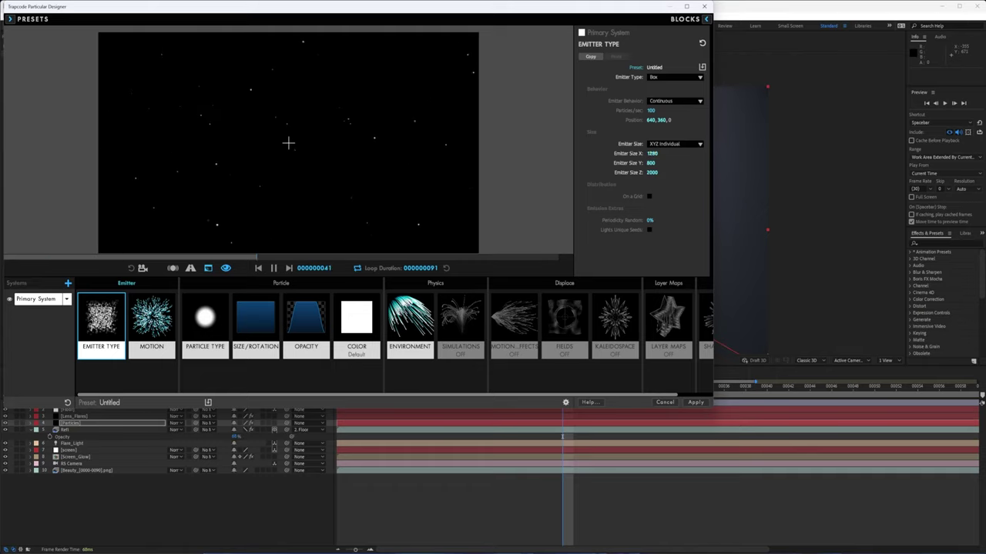
pyautogui.hotkey('shift', 'Tab')
pyautogui.write('1300')
pyautogui.press('Return')
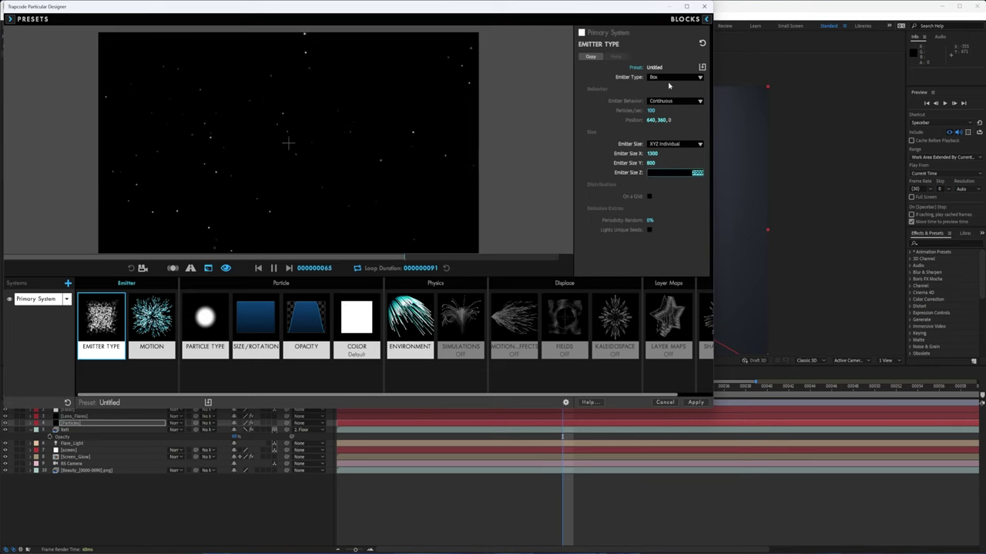
pyautogui.moveTo(611, 14); pyautogui.dragTo(672, 406)
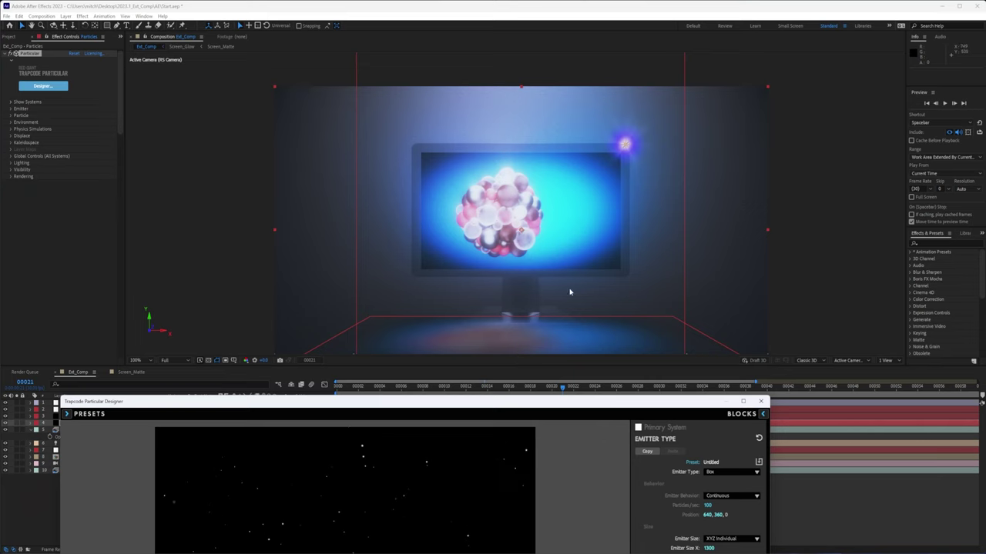
# - Set the box emitter's Z size to 100 and 10000 particles/sec, then edit Motion velocity
pyautogui.moveTo(590, 401); pyautogui.dragTo(610, 100)
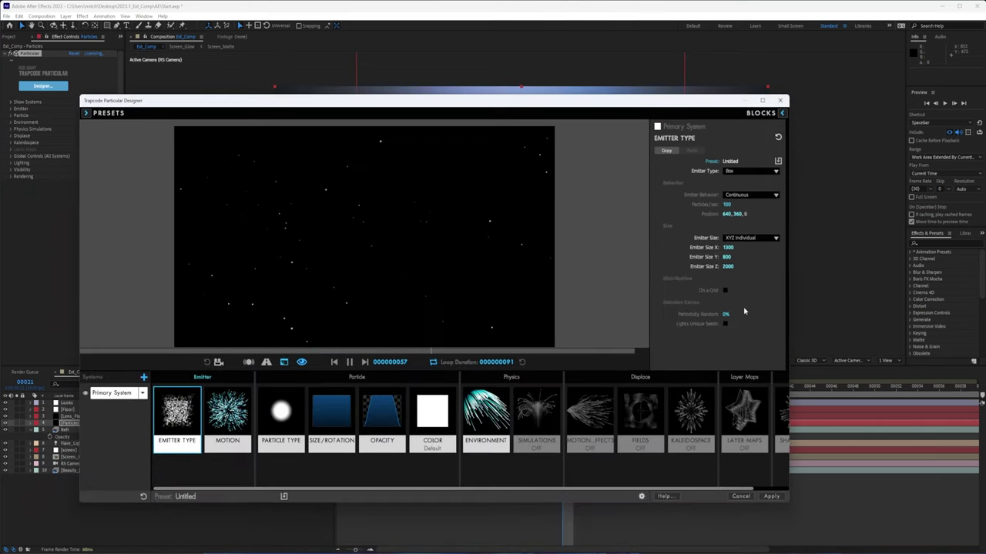
pyautogui.click(727, 266)
pyautogui.press('Return')
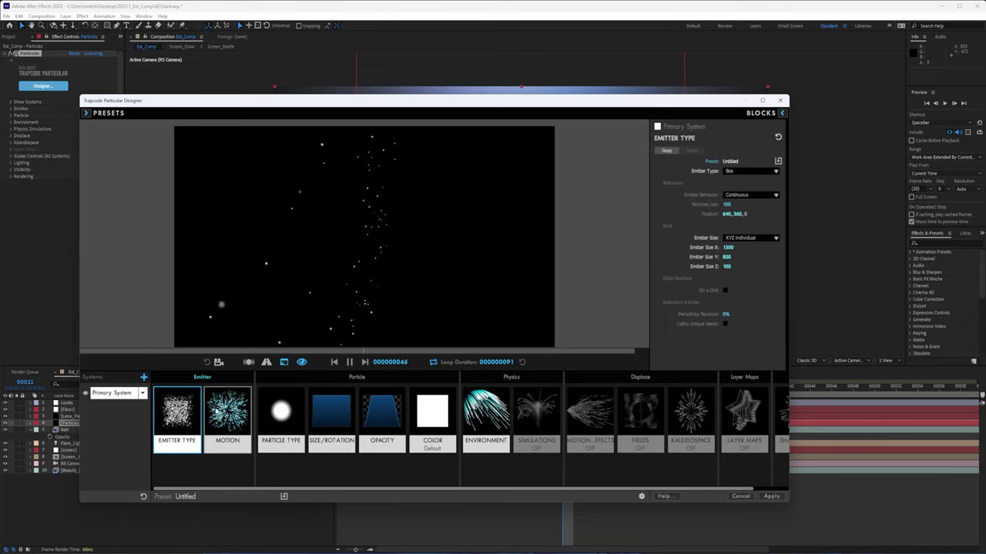
pyautogui.click(726, 204)
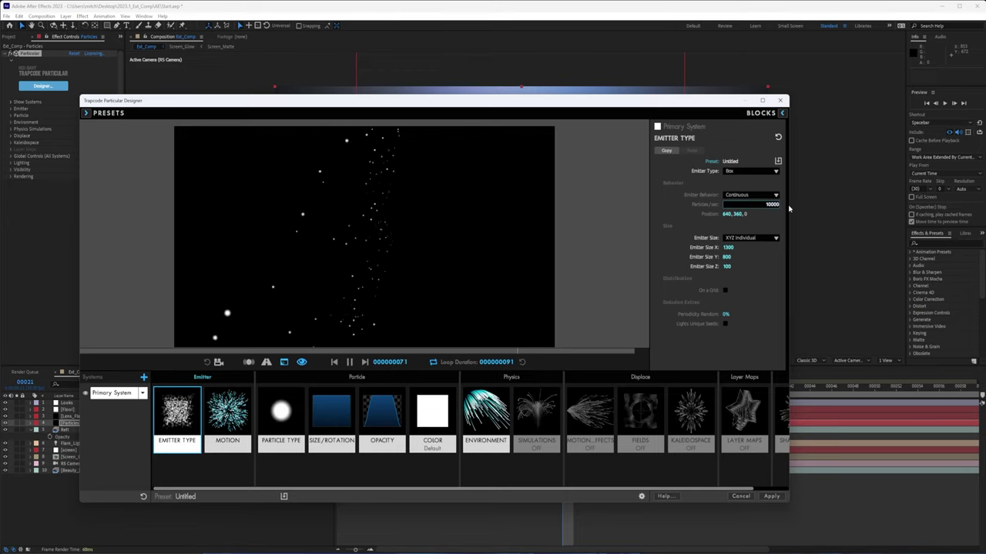
pyautogui.click(228, 416)
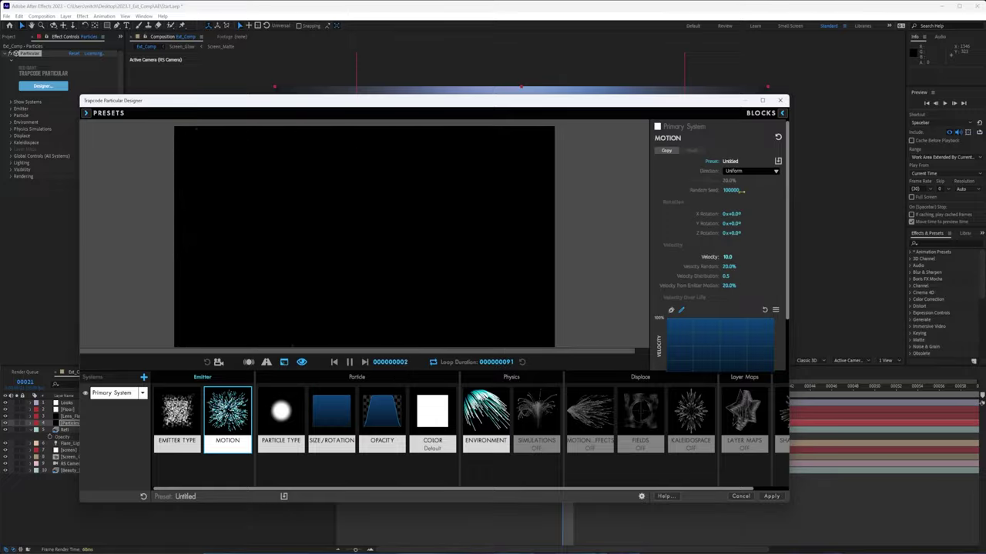
pyautogui.click(728, 256)
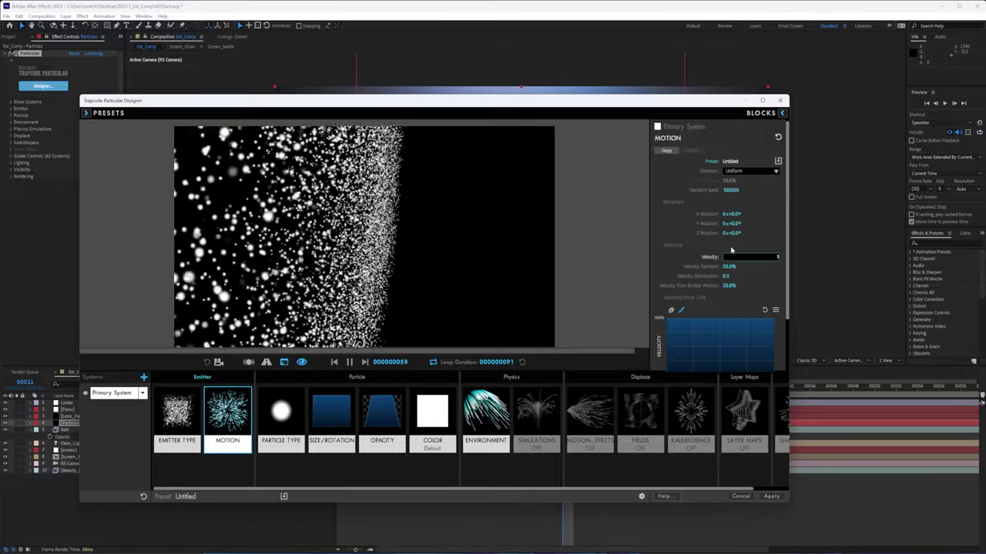
# - Set the particle Life to 5 seconds and select the particle size for editing
pyautogui.click(282, 412)
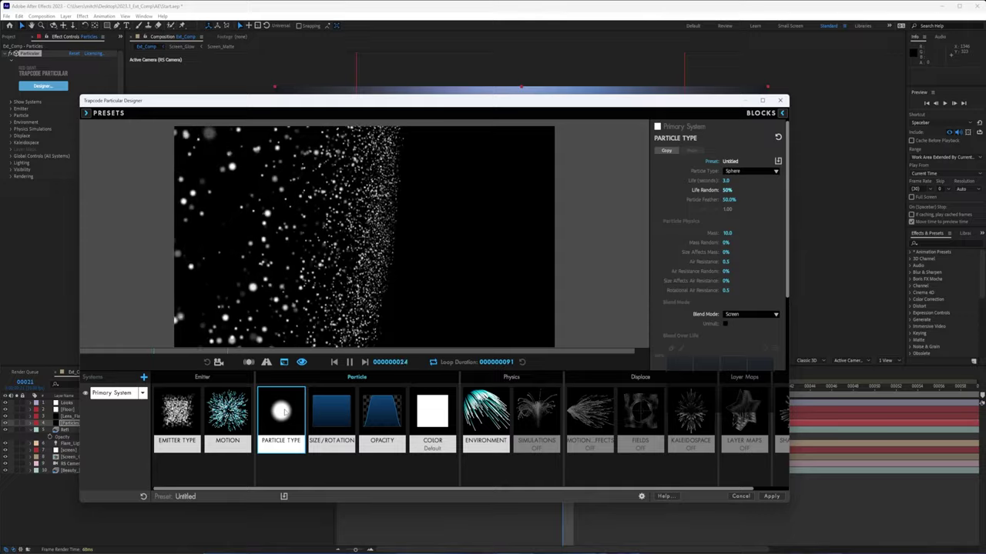
pyautogui.click(726, 180)
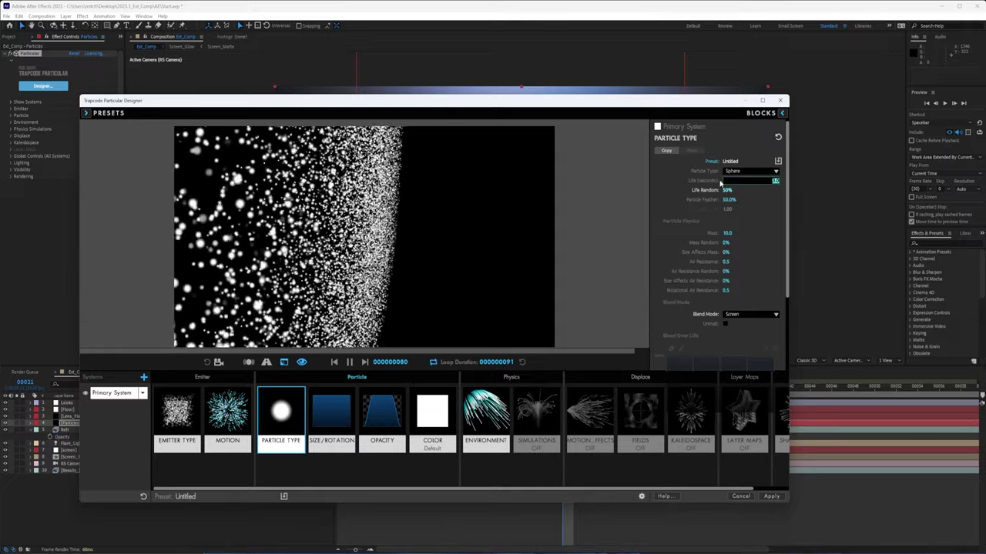
pyautogui.write('5')
pyautogui.press('Return')
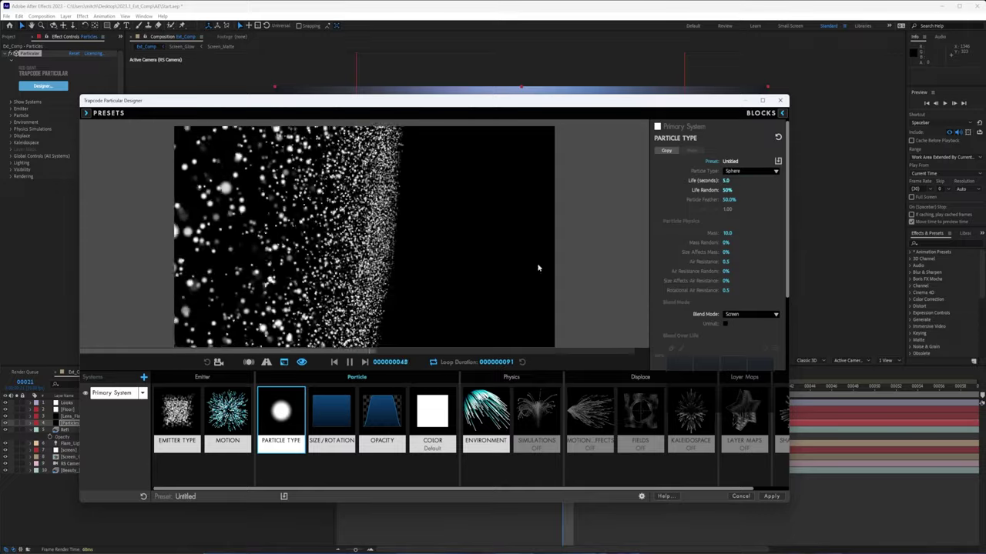
pyautogui.click(342, 422)
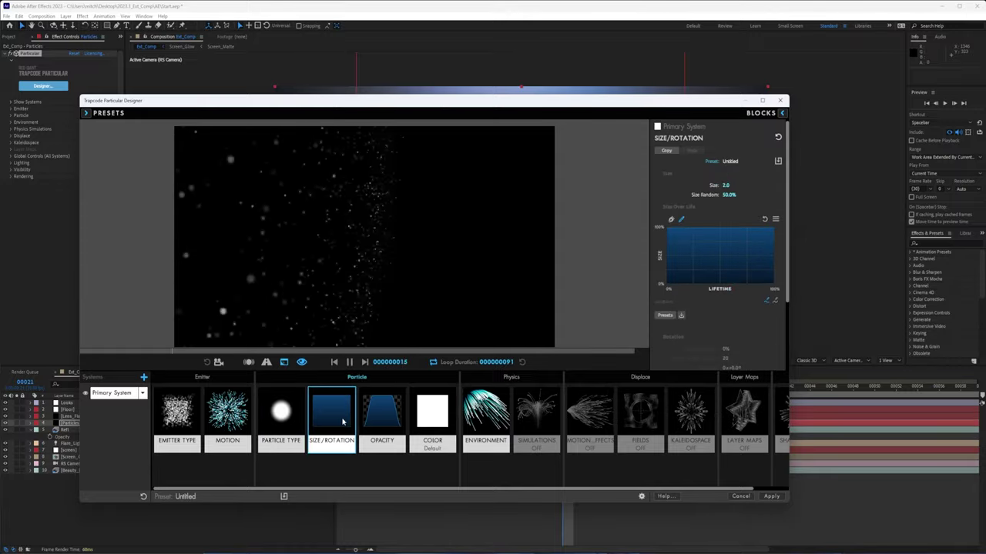
pyautogui.click(724, 185)
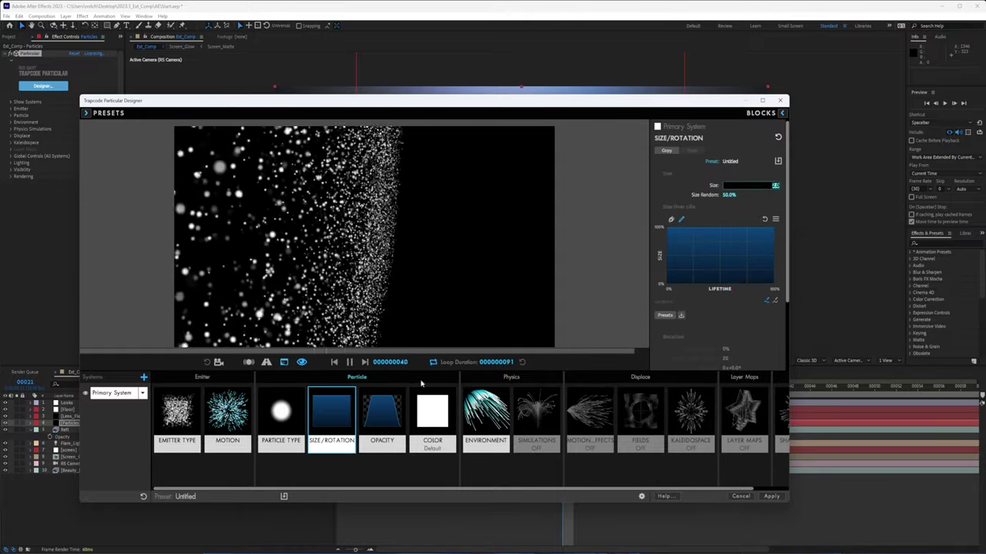
# - Set particle colour to Random from Gradient using the Reed gradient preset
pyautogui.click(382, 416)
pyautogui.click(444, 414)
pyautogui.click(741, 186)
pyautogui.click(740, 217)
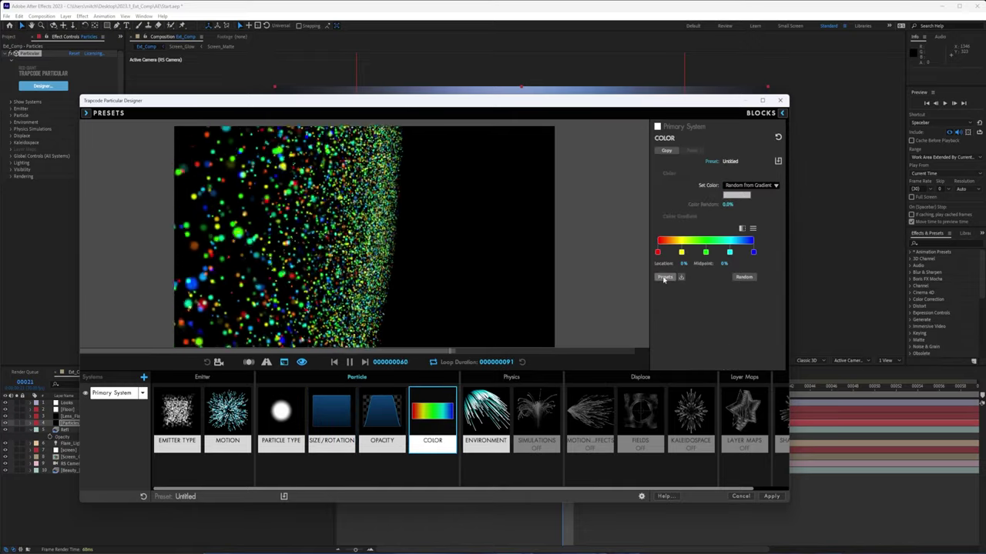
pyautogui.click(664, 278)
pyautogui.click(623, 288)
pyautogui.click(628, 385)
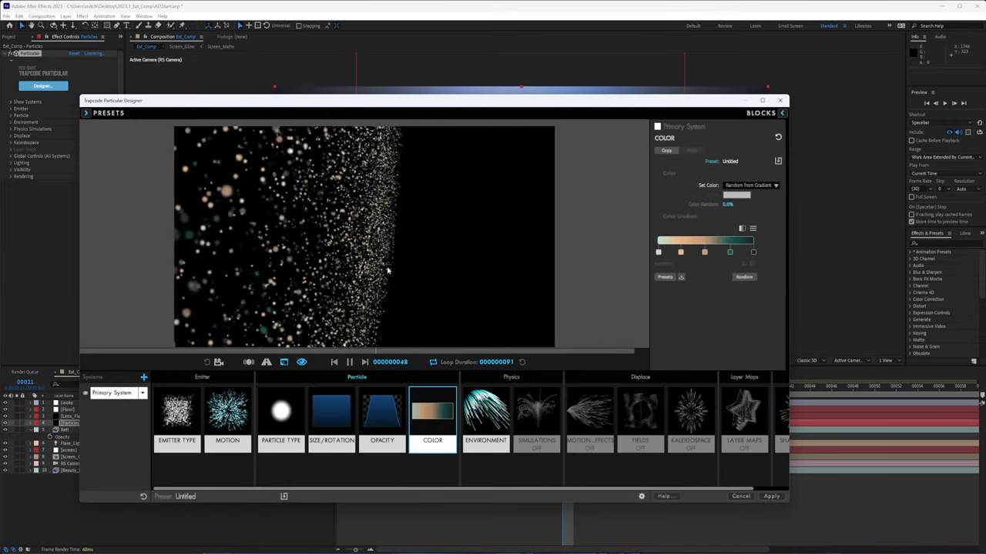
# - Lower environment gravity from 17.0 to 2.0 and apply the Designer settings
pyautogui.click(483, 420)
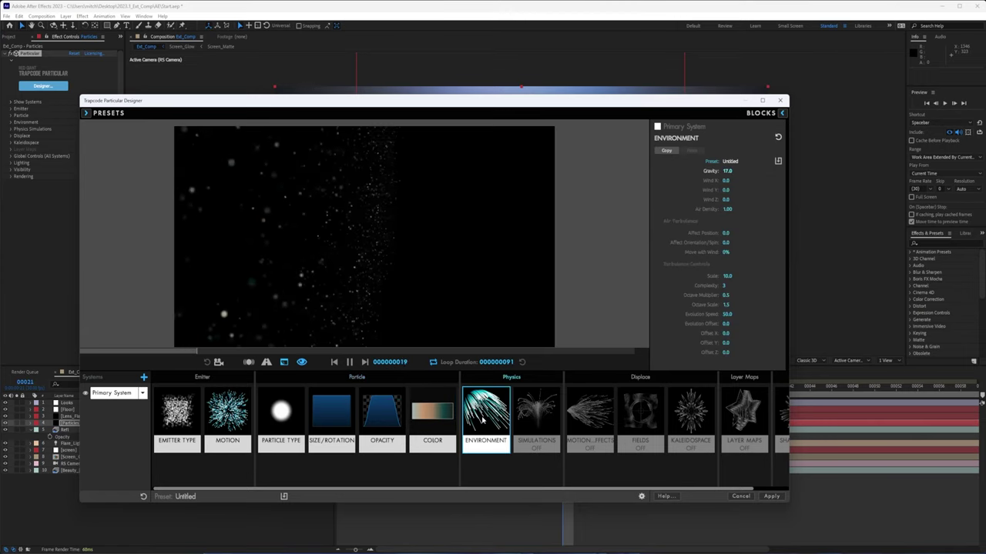
pyautogui.moveTo(728, 171); pyautogui.dragTo(736, 179)
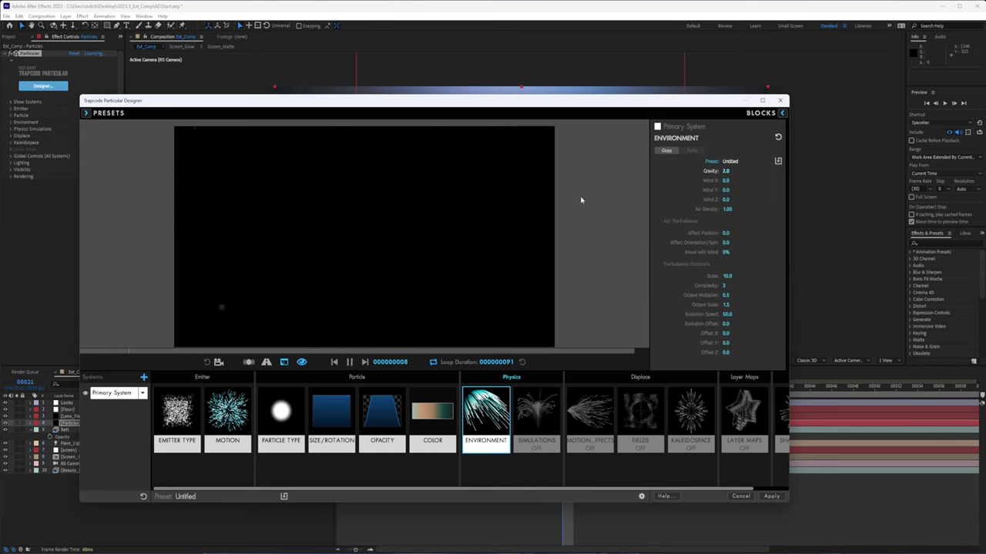
pyautogui.click(766, 495)
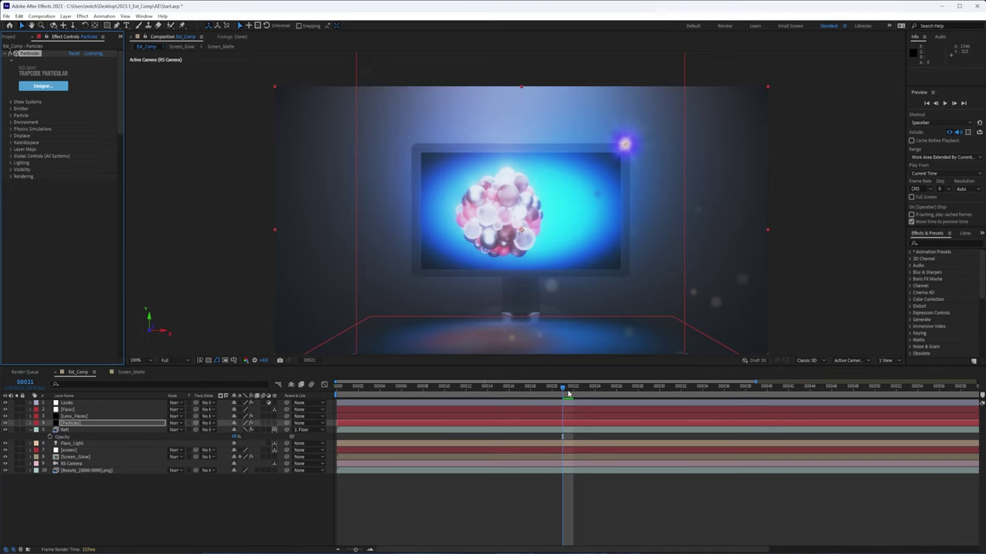
# - Preview the particle animation from frame 0, stopping at frame 41, and expand the Emitter properties
pyautogui.moveTo(558, 389); pyautogui.dragTo(337, 389)
pyautogui.press('space')
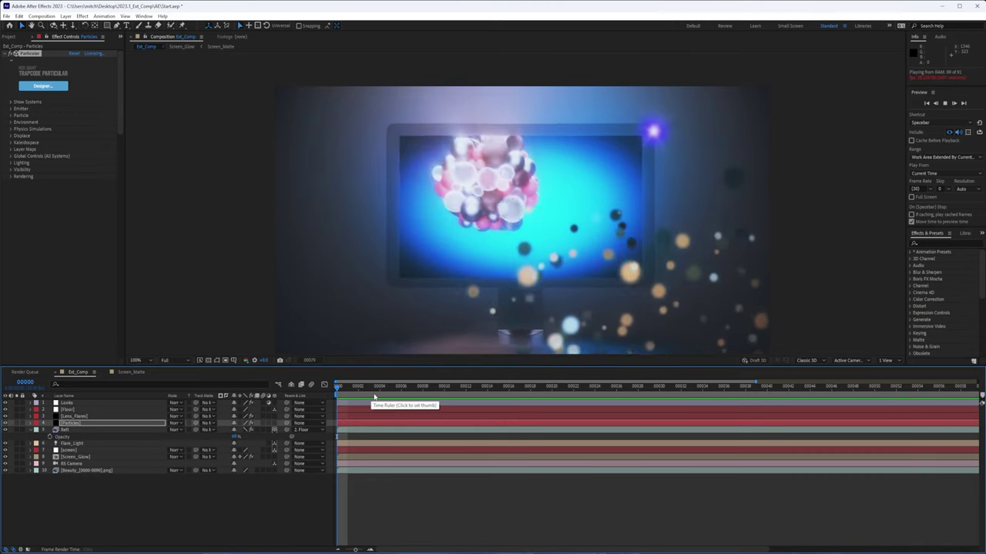
pyautogui.moveTo(444, 389); pyautogui.dragTo(701, 391)
pyautogui.press('space')
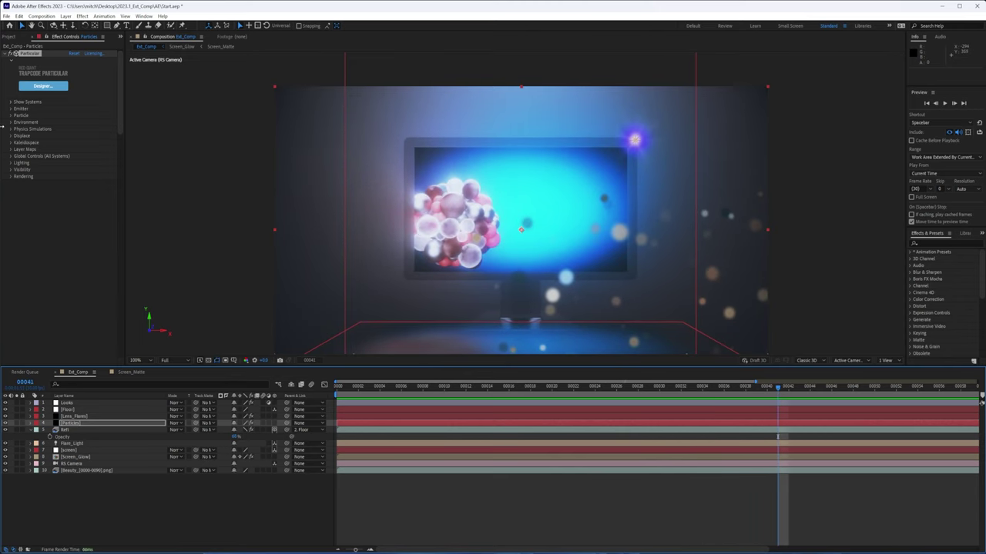
pyautogui.click(11, 109)
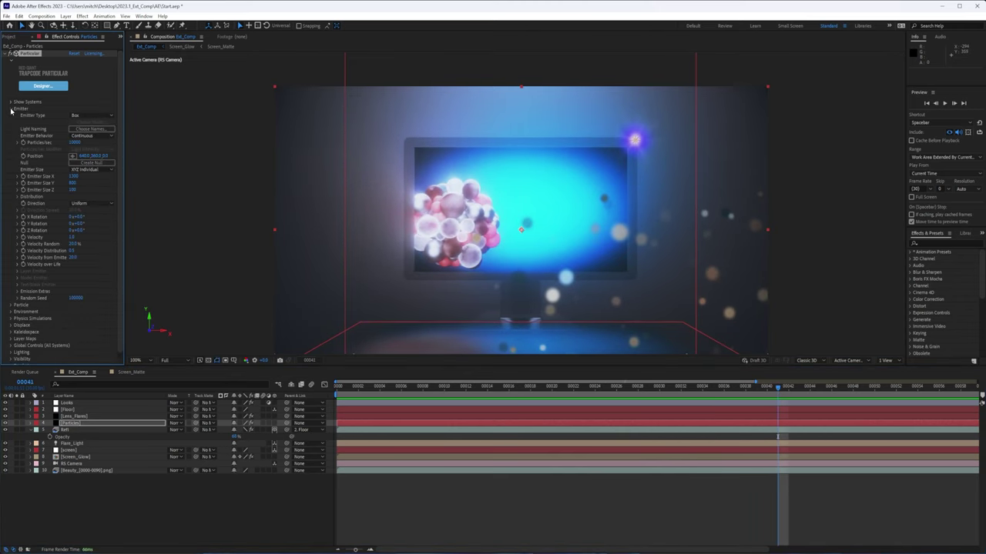
# - Set the Particular emitter Position to 0, 0, 0
pyautogui.click(84, 156)
pyautogui.write('0')
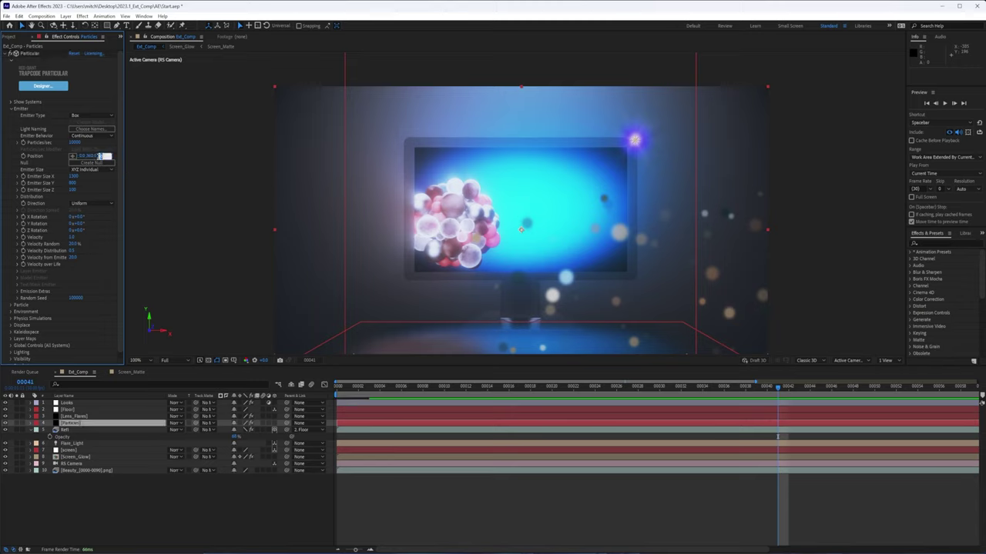
pyautogui.click(89, 158)
pyautogui.write('0')
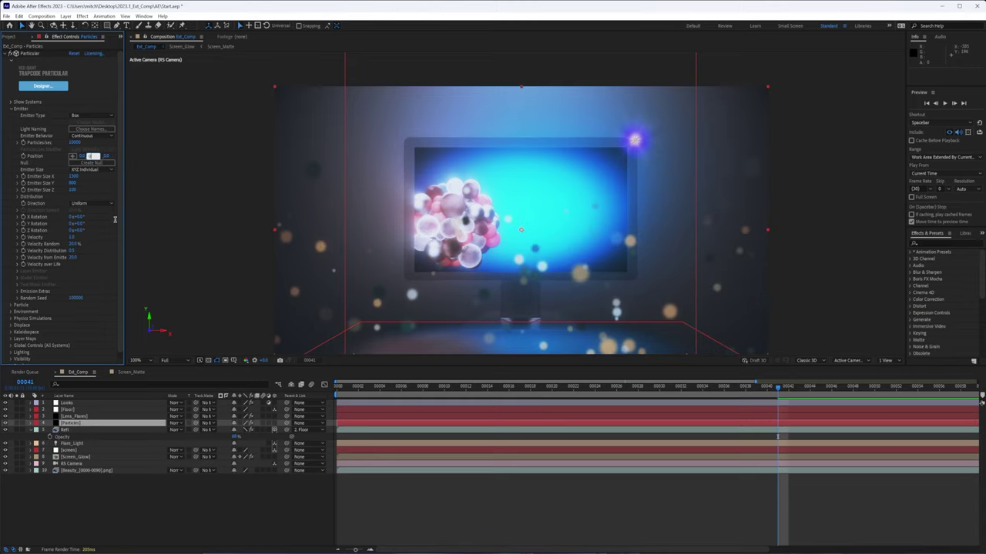
pyautogui.press('Return')
# - Preview the animation from the first frame, stopping at frame 17
pyautogui.moveTo(772, 391); pyautogui.dragTo(297, 399)
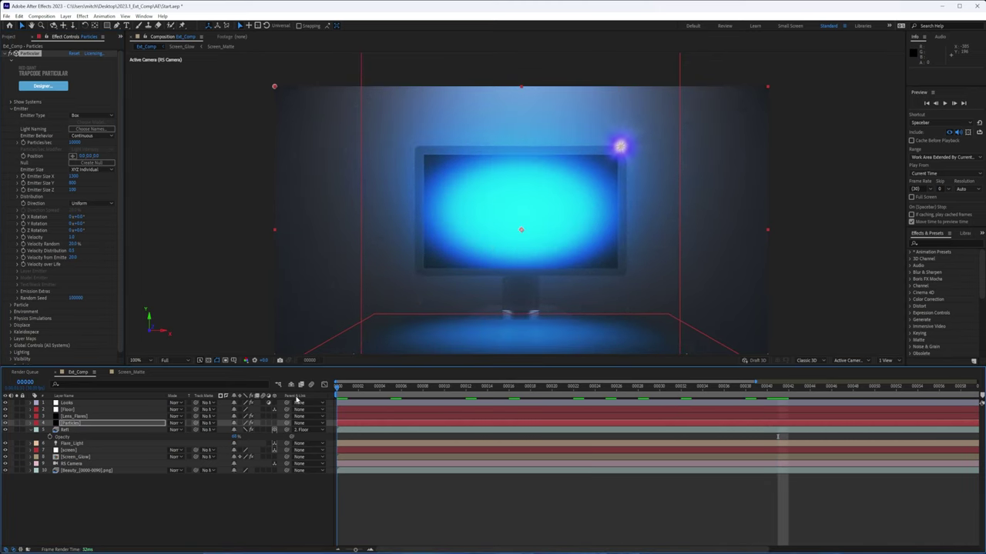
pyautogui.press('space')
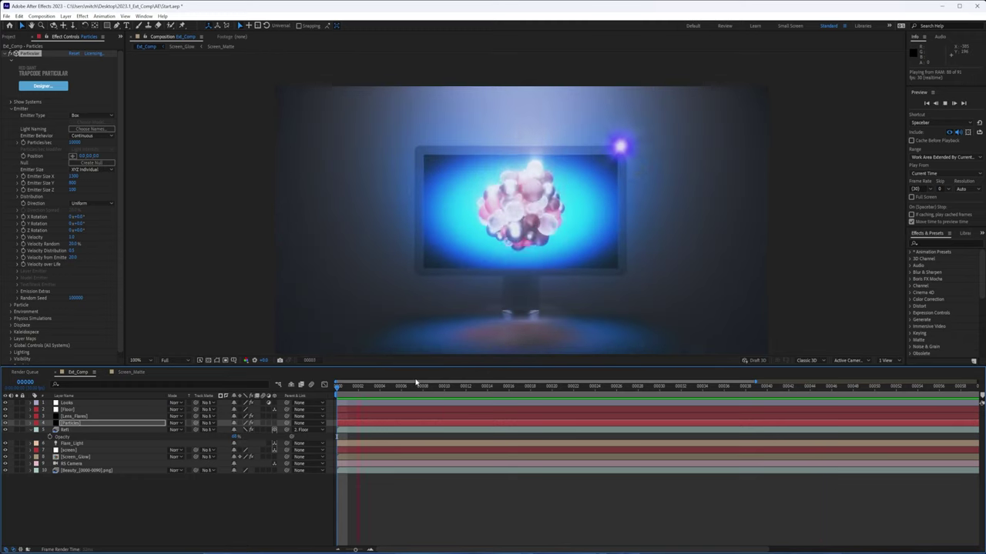
pyautogui.moveTo(416, 383); pyautogui.dragTo(508, 386)
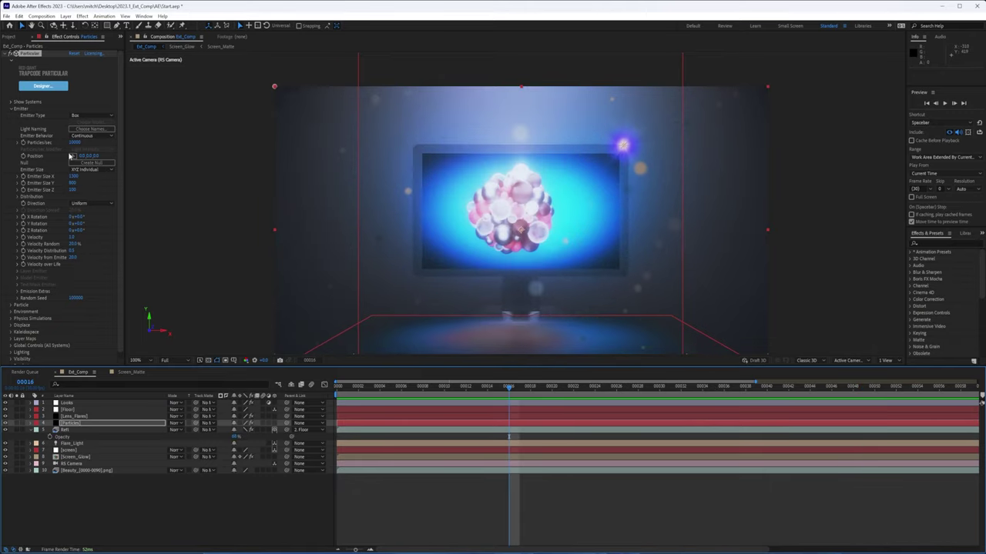
# - Set the particle Size to 2.0 and preview the result
pyautogui.click(10, 306)
pyautogui.scroll(-3, 10, 308)
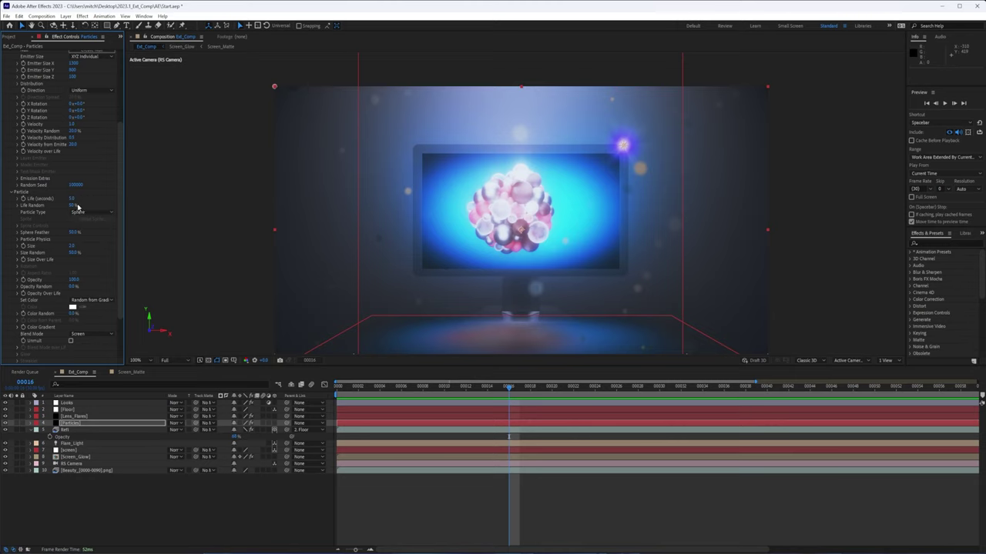
pyautogui.click(72, 246)
pyautogui.write('2')
pyautogui.press('Return')
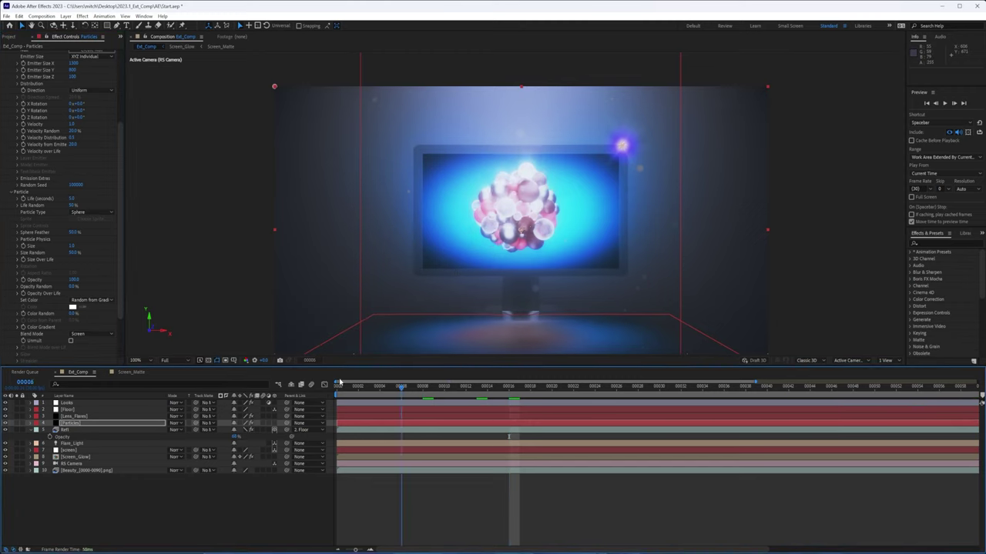
pyautogui.press('space')
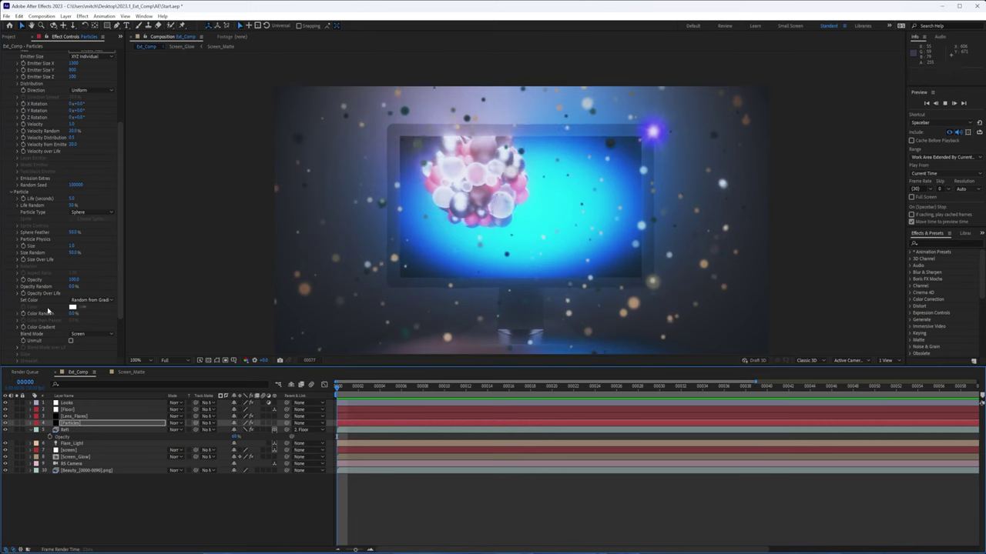
pyautogui.press('space')
# - Change particle Size to 5, preview from the start, and scrub to frame 00043
pyautogui.click(73, 245)
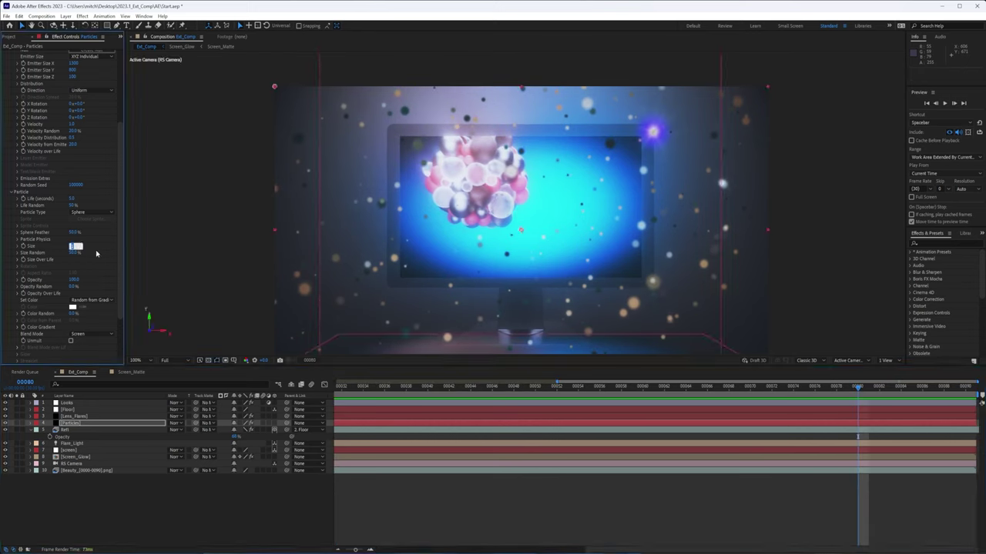
pyautogui.write('5')
pyautogui.press('Return')
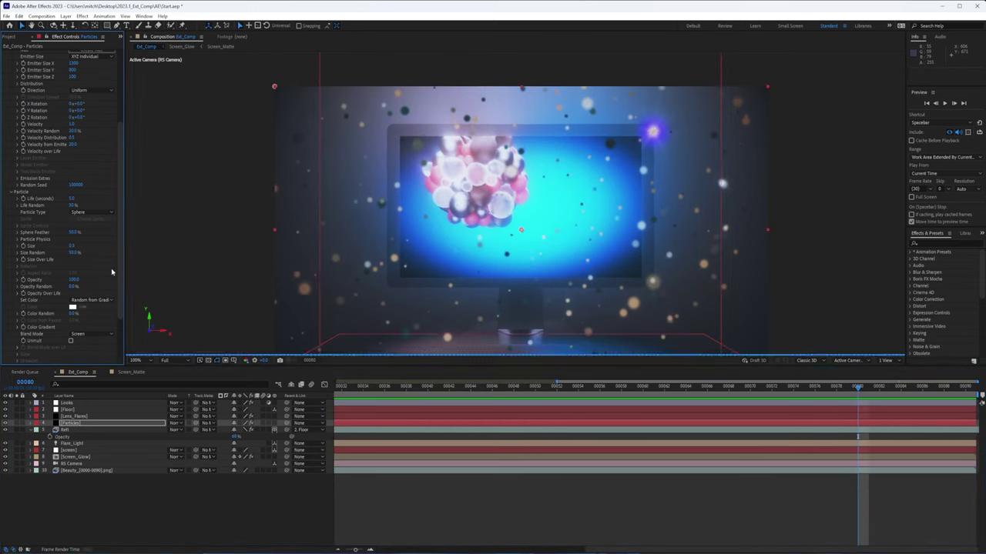
pyautogui.click(343, 387)
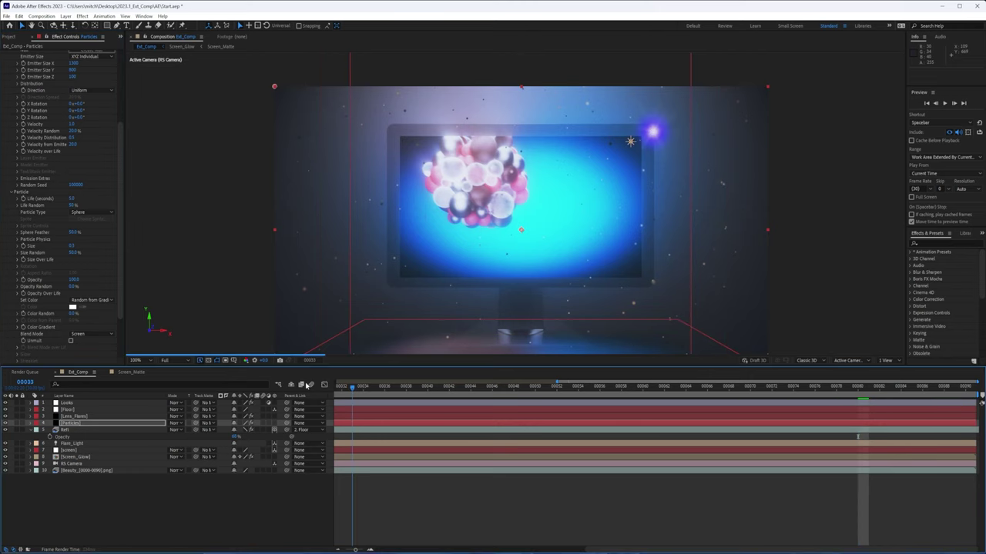
pyautogui.press('space')
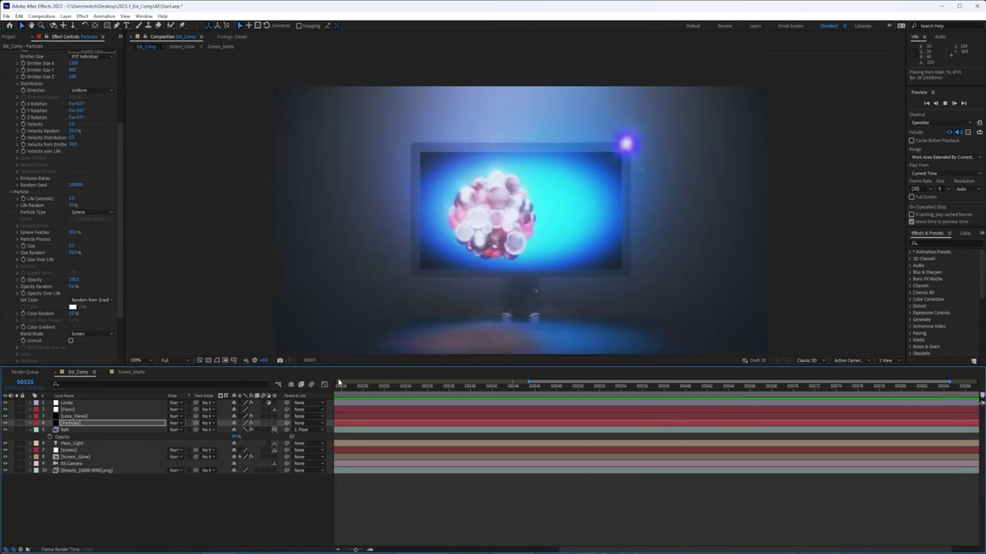
pyautogui.click(416, 386)
pyautogui.moveTo(454, 389); pyautogui.dragTo(502, 387)
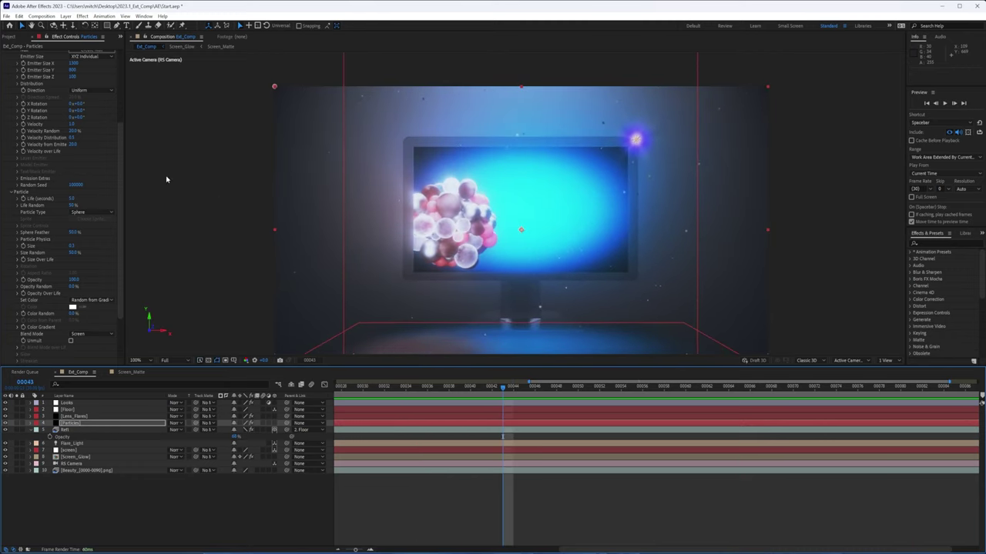
pyautogui.moveTo(122, 180); pyautogui.dragTo(134, 62)
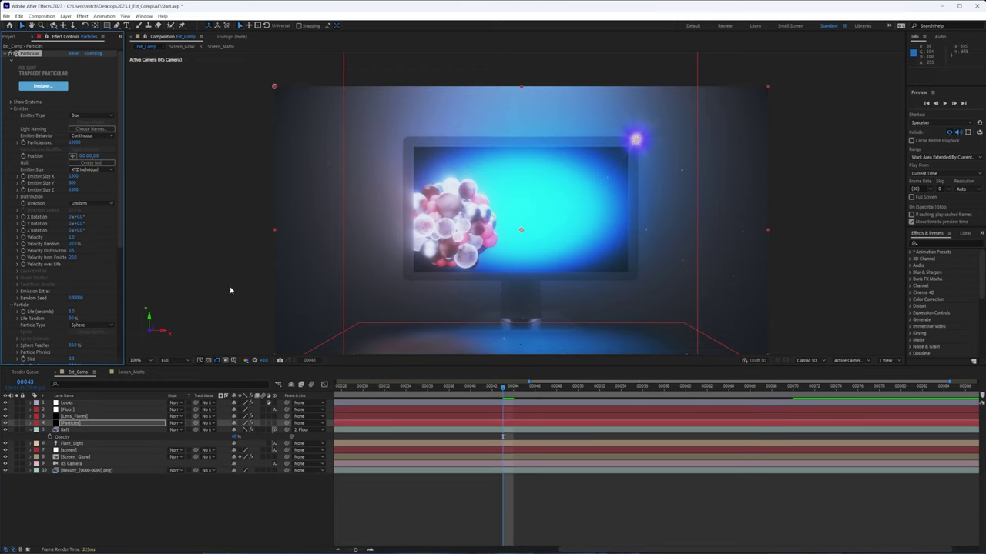
# - Raise Particles/sec to 20000 and preview, scrubbing around frames 31–41 to inspect the particles
pyautogui.click(75, 142)
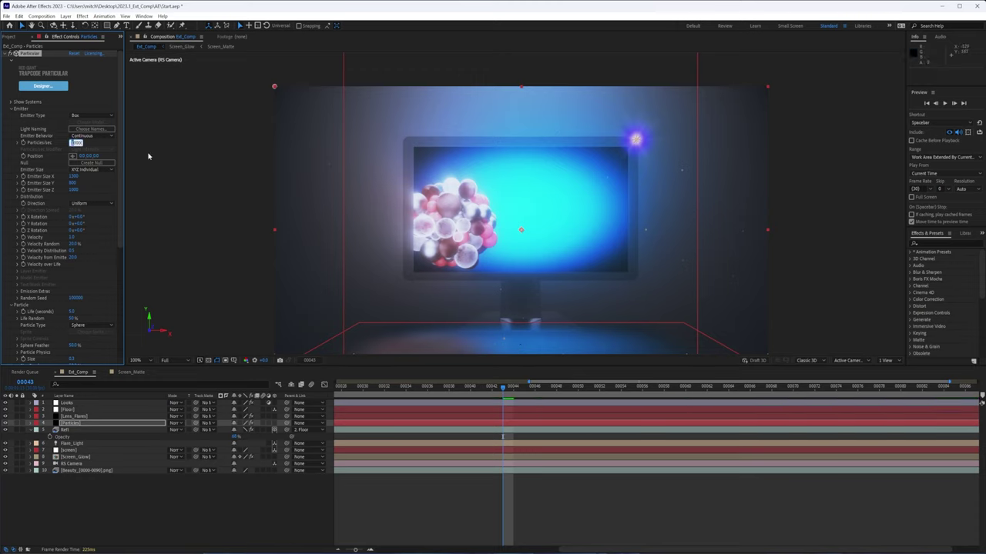
pyautogui.write('20000')
pyautogui.press('Return')
pyautogui.press('Return')
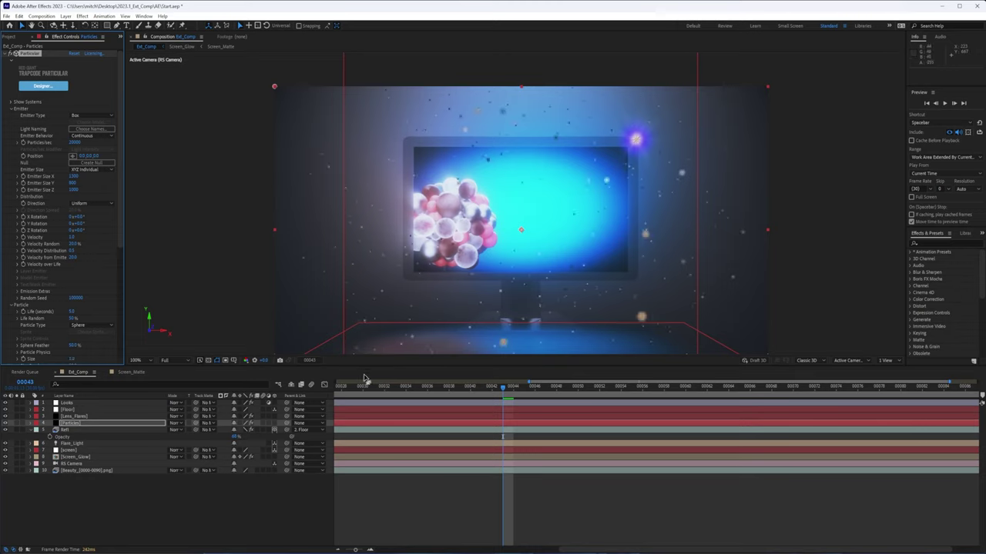
pyautogui.click(343, 391)
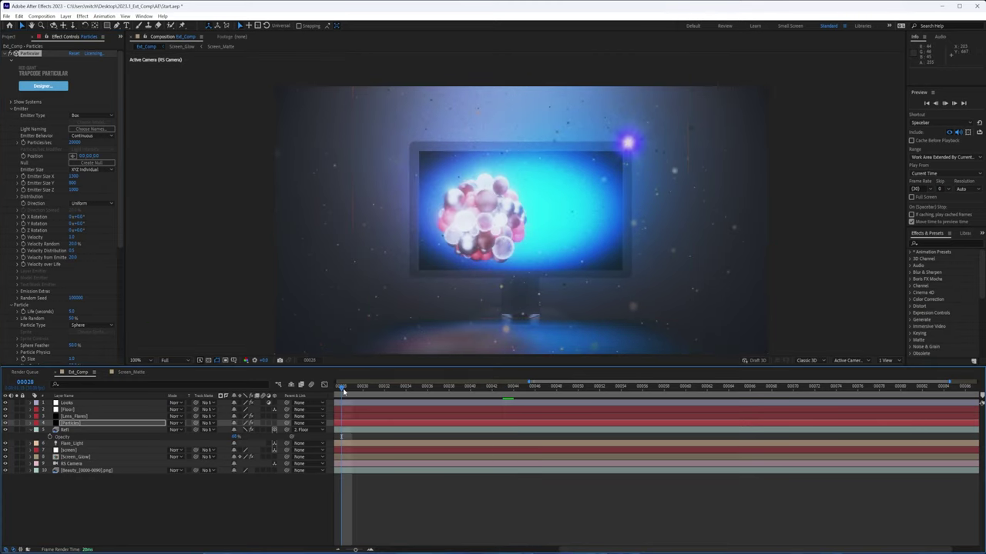
pyautogui.press('space')
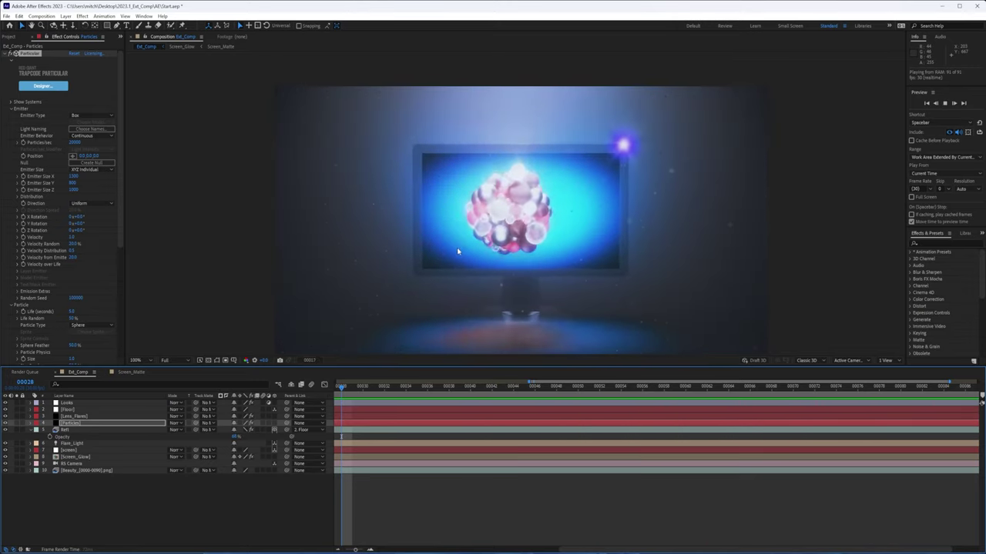
pyautogui.click(375, 387)
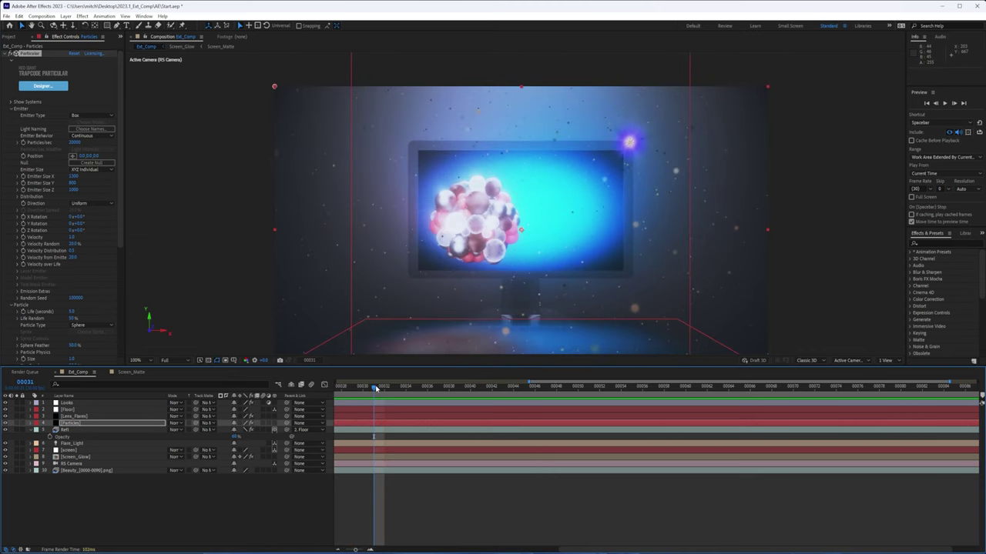
pyautogui.moveTo(383, 389); pyautogui.dragTo(681, 383)
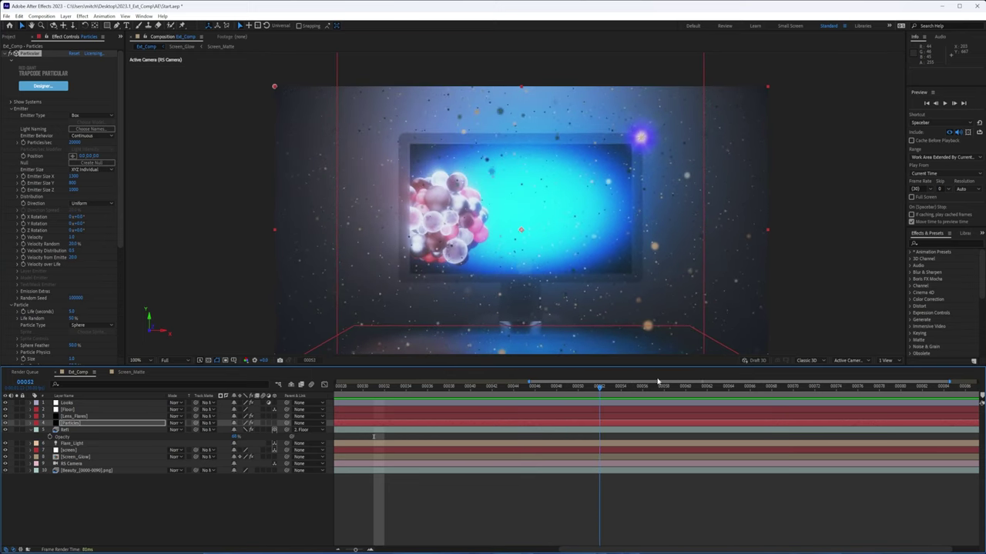
pyautogui.moveTo(785, 383); pyautogui.dragTo(524, 386)
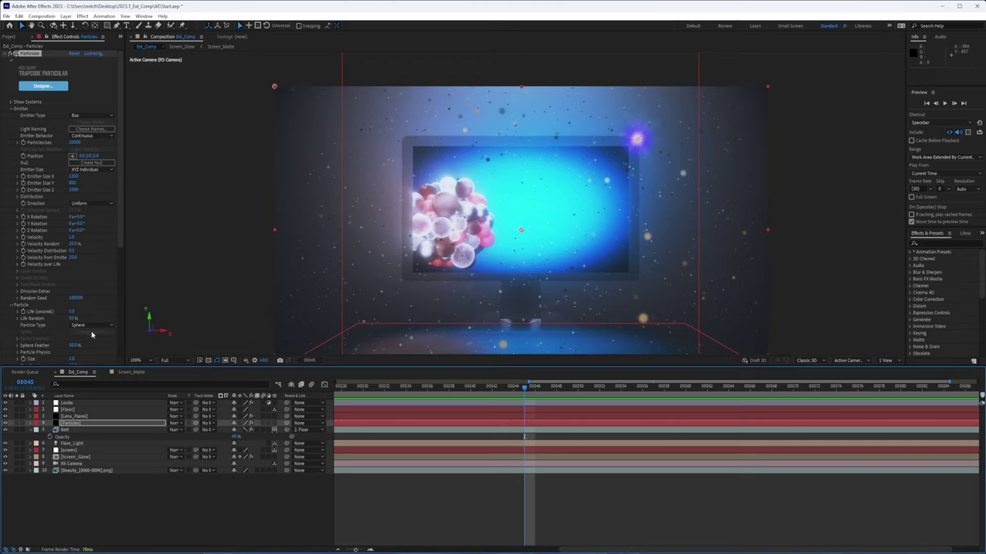
# - Set particle Size to 0.3, Emitter Size Z to 1000, and Particles/sec back to 10000
pyautogui.click(74, 359)
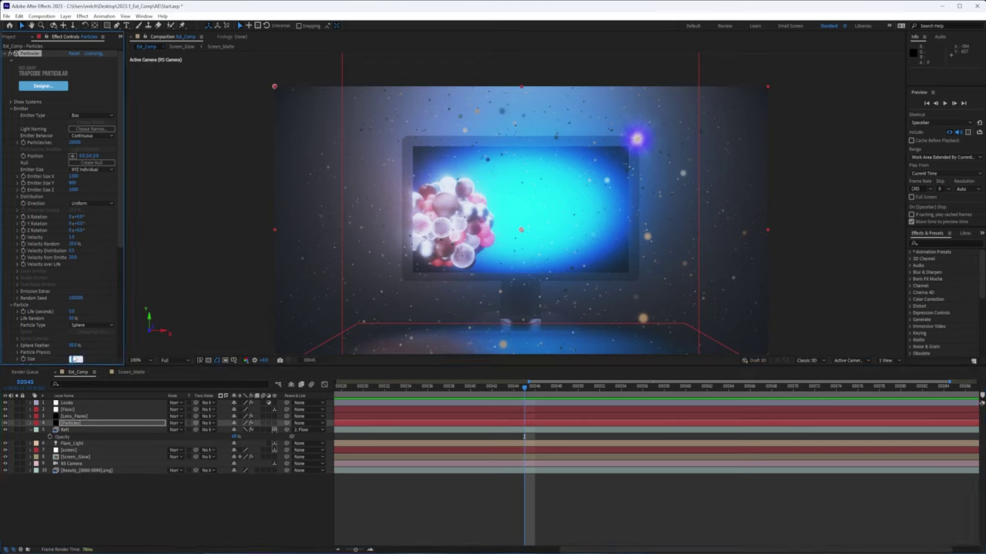
pyautogui.write('0.3')
pyautogui.click(75, 190)
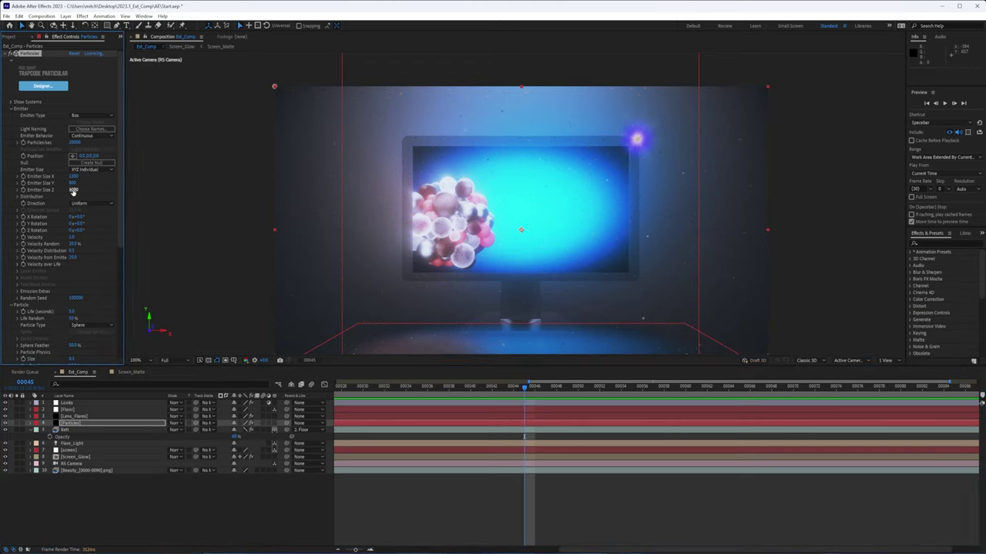
pyautogui.write('1000')
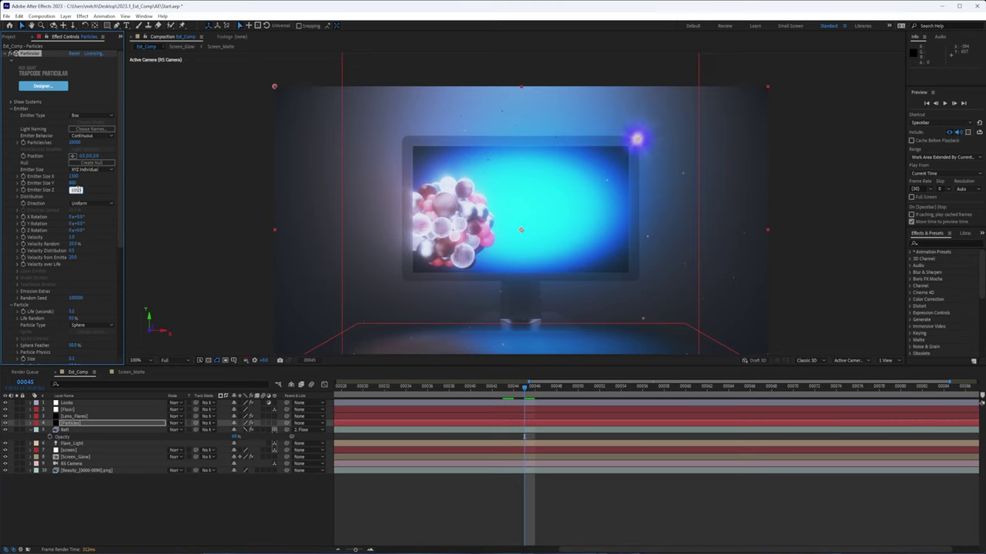
pyautogui.click(75, 142)
pyautogui.write('10000')
pyautogui.press('Return')
# - Preview the updated particles, then return the timeline to frame 00000
pyautogui.press('pageup')
pyautogui.press('pageup')
pyautogui.press('pageup')
pyautogui.press('pageup')
pyautogui.press('pageup')
pyautogui.press('pageup')
pyautogui.press('pageup')
pyautogui.press('space')
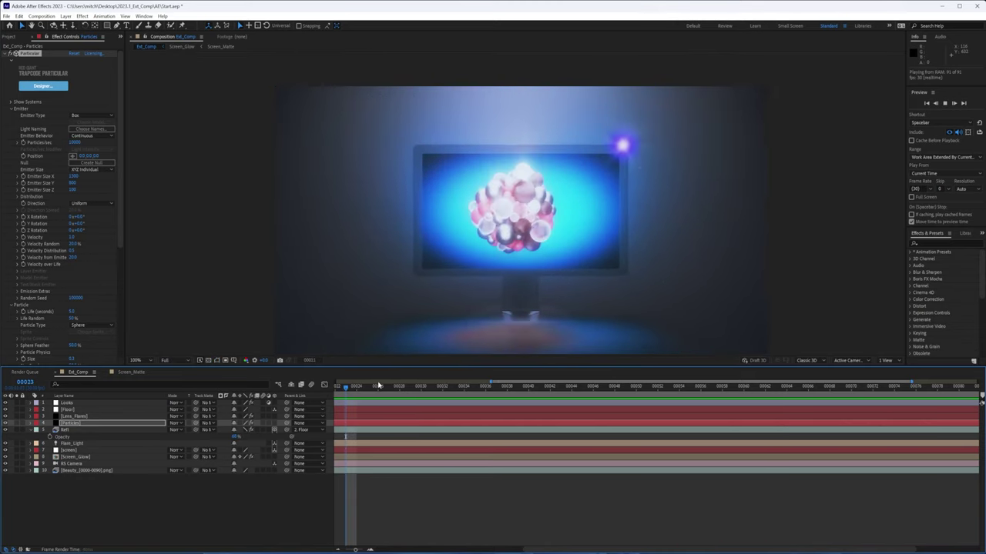
pyautogui.moveTo(378, 385); pyautogui.dragTo(388, 388)
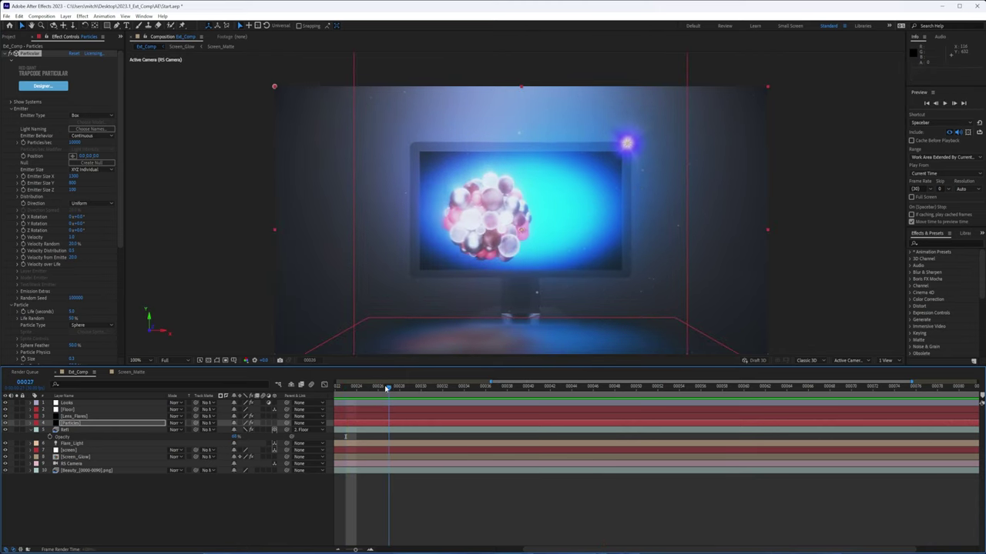
pyautogui.scroll(-2, 126, 224)
pyautogui.scroll(-5, 126, 225)
pyautogui.moveTo(491, 380); pyautogui.dragTo(336, 381)
pyautogui.click(340, 387)
# - Select the Particles layer, collapse the Emitter group, and move to frame 31
pyautogui.click(337, 394)
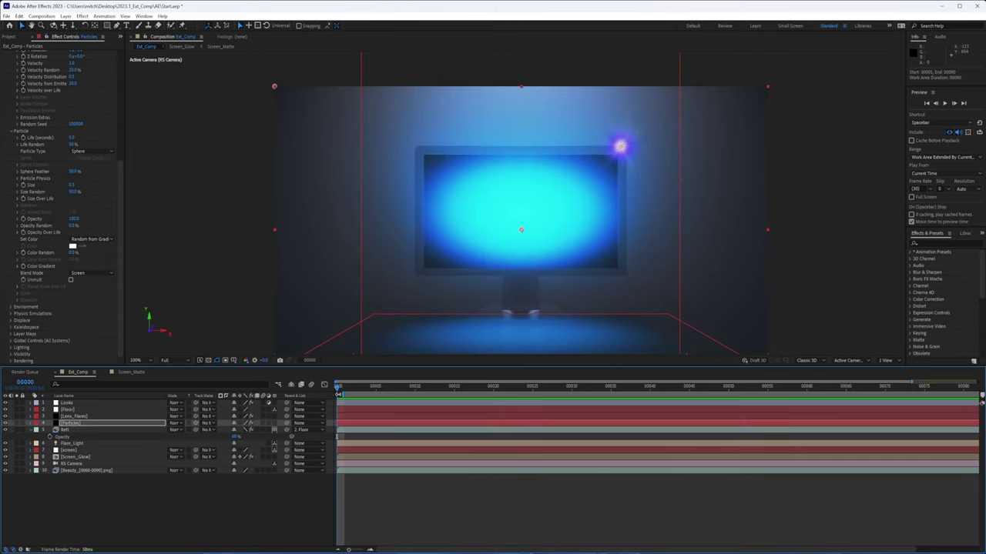
pyautogui.click(90, 424)
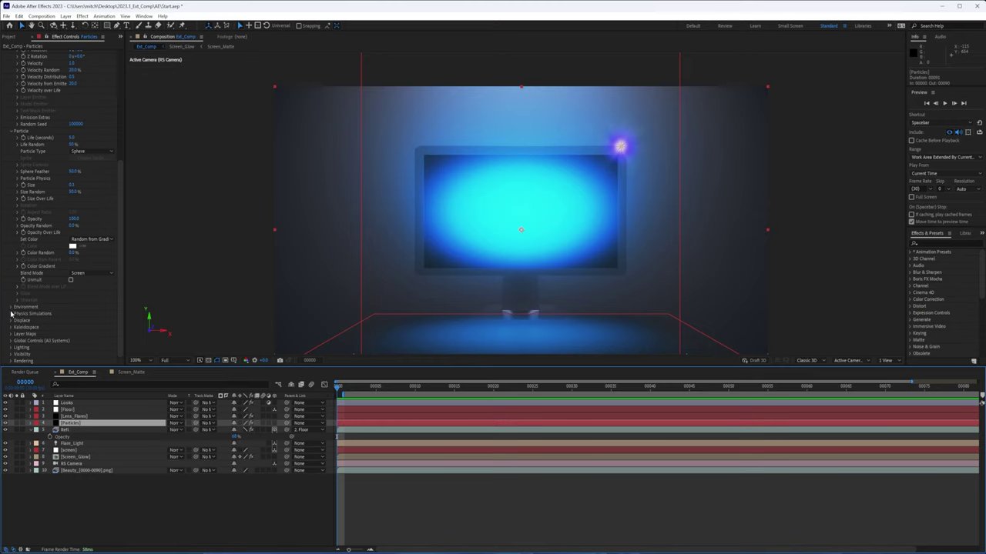
pyautogui.moveTo(119, 177); pyautogui.dragTo(119, 54)
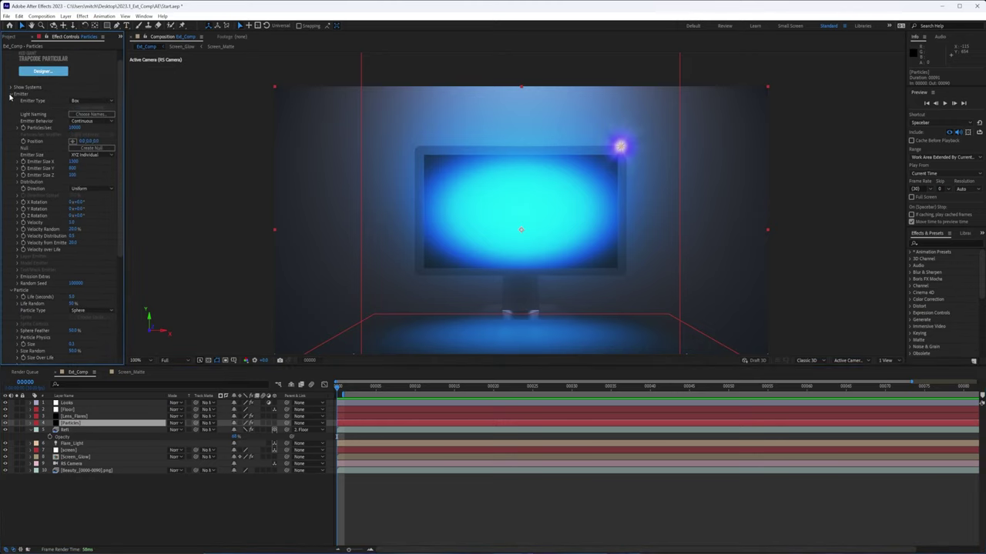
pyautogui.click(11, 94)
pyautogui.moveTo(337, 387); pyautogui.dragTo(603, 404)
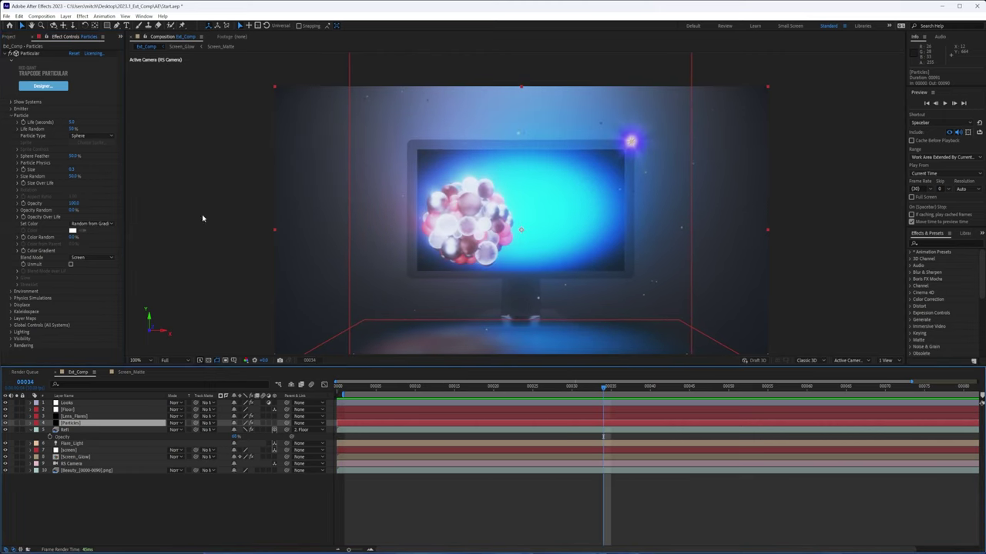
# - Expand the Rendering, Physics Simulations and Environment settings, and fit the composition in the viewer
pyautogui.click(11, 346)
pyautogui.scroll(-1, 71, 337)
pyautogui.click(11, 267)
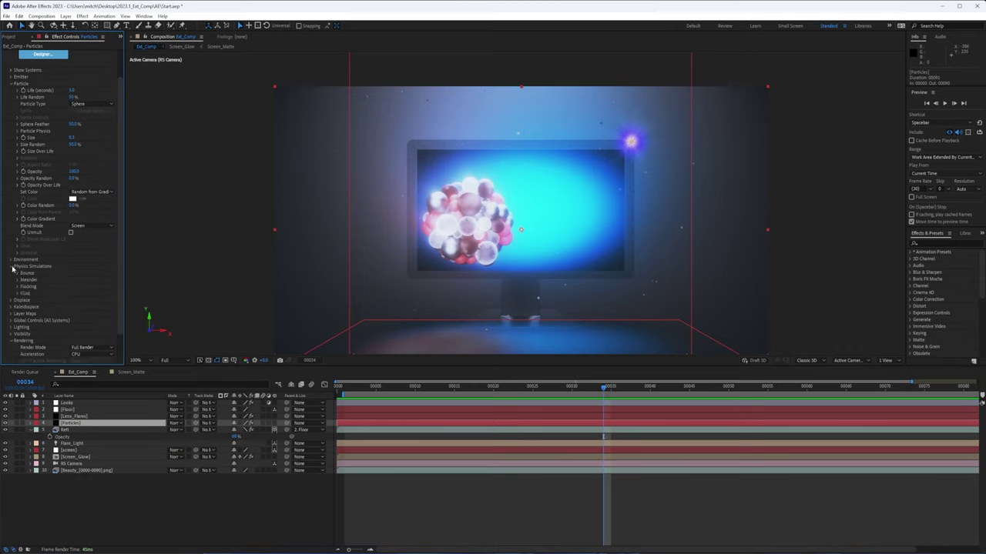
pyautogui.click(11, 260)
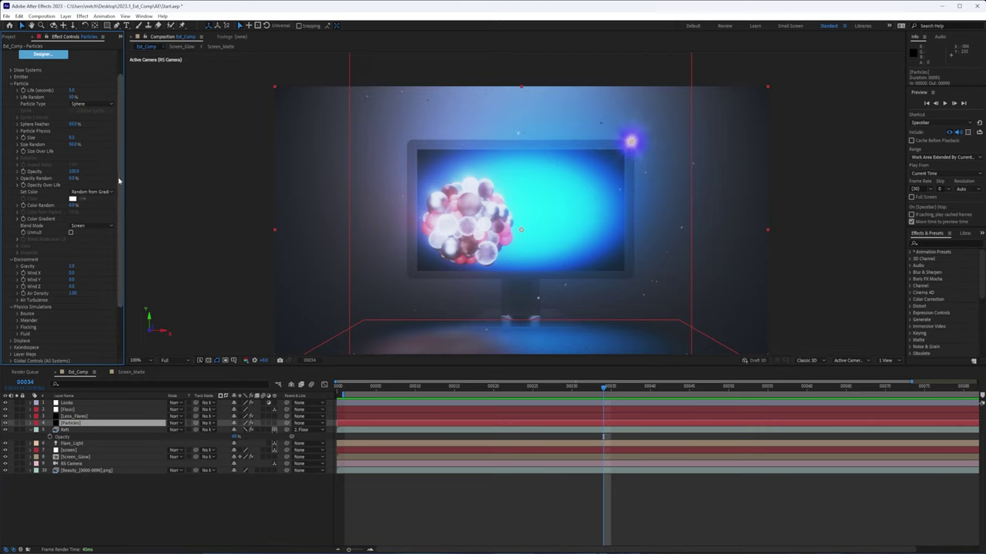
pyautogui.scroll(2, 117, 184)
pyautogui.moveTo(608, 389); pyautogui.dragTo(901, 387)
pyautogui.click(140, 362)
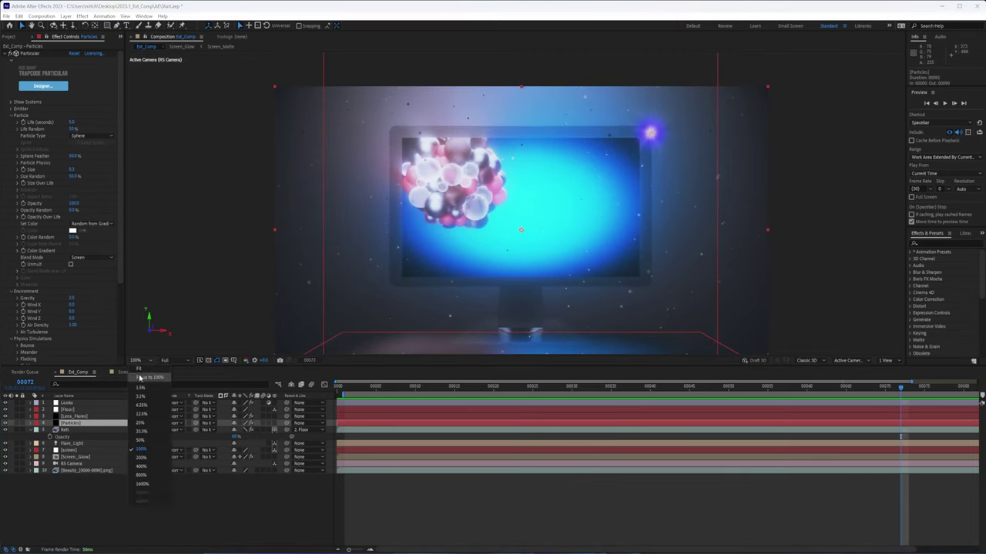
pyautogui.click(146, 377)
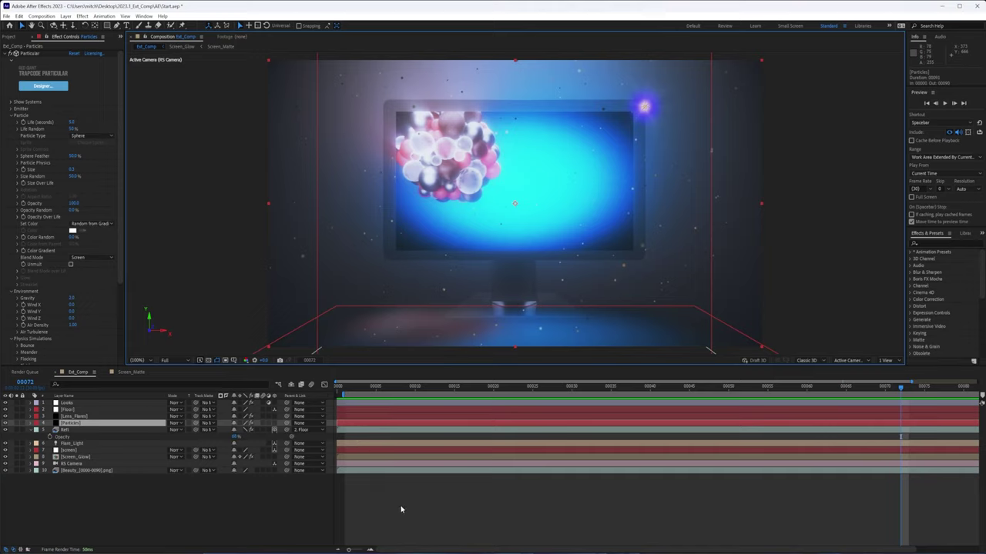